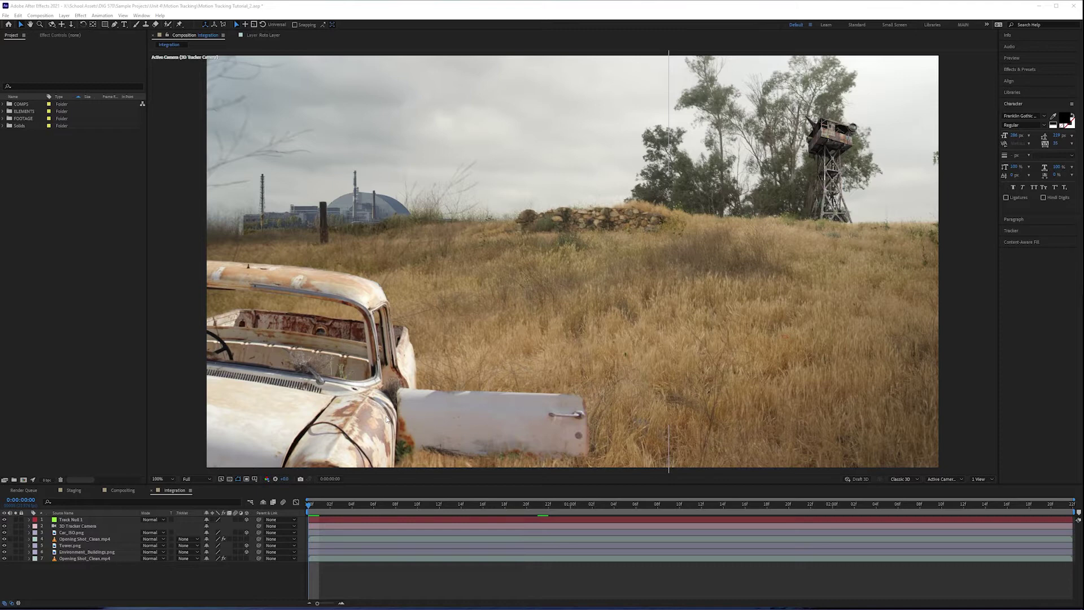
- Add Hue/Saturation to the car layer and set Master Saturation to -27
click(78, 533)
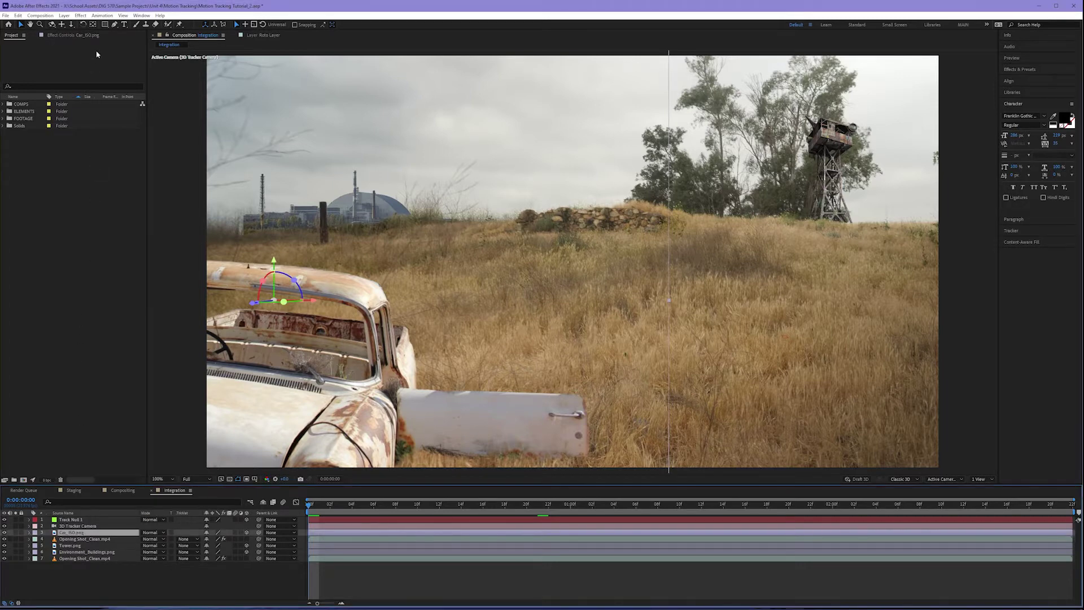
click(81, 15)
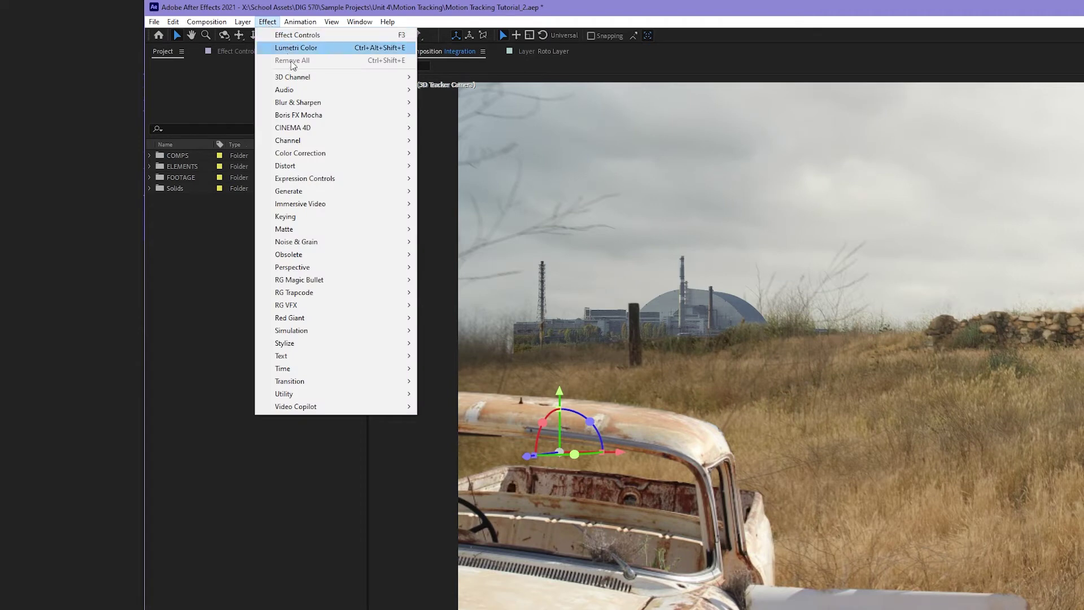
mouse_move(307, 157)
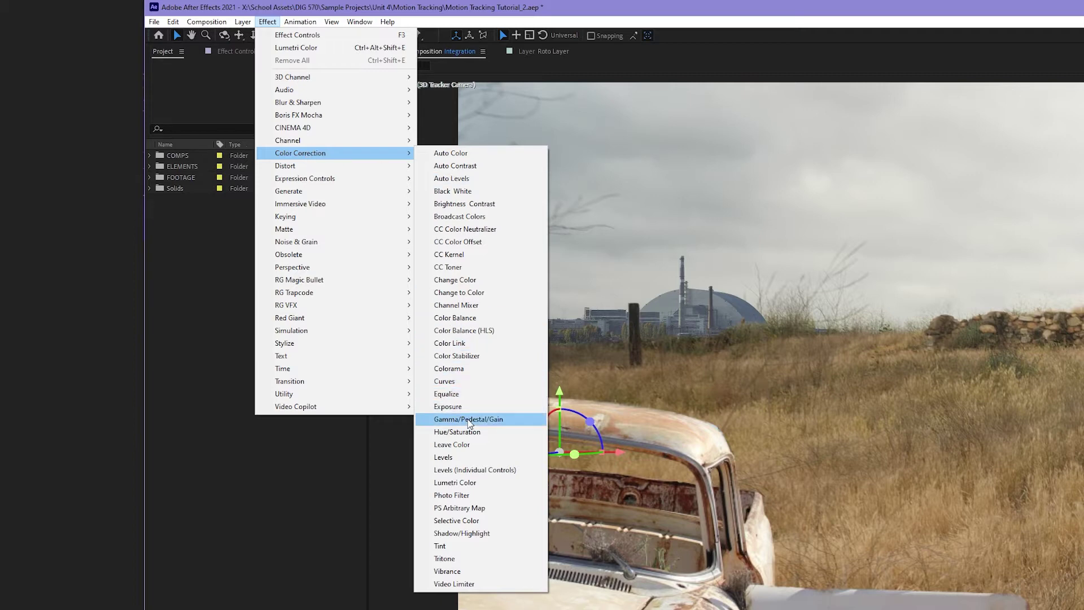
click(469, 433)
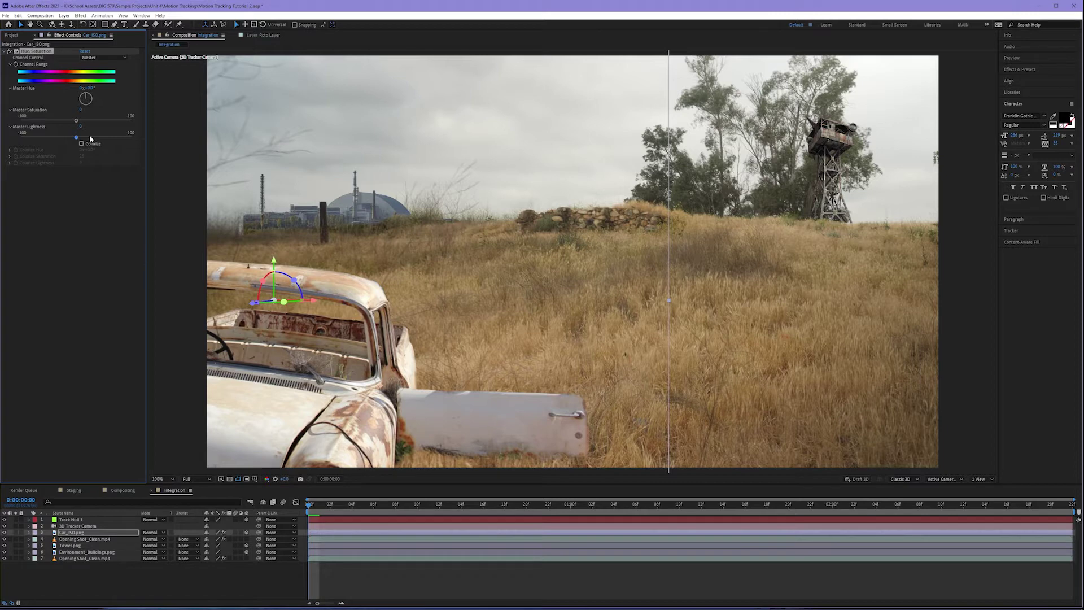
drag(76, 122, 19, 127)
drag(19, 127, 62, 125)
- Add Levels to the car and lower its gamma to about 0.62, leaving Input Black at 0
click(81, 16)
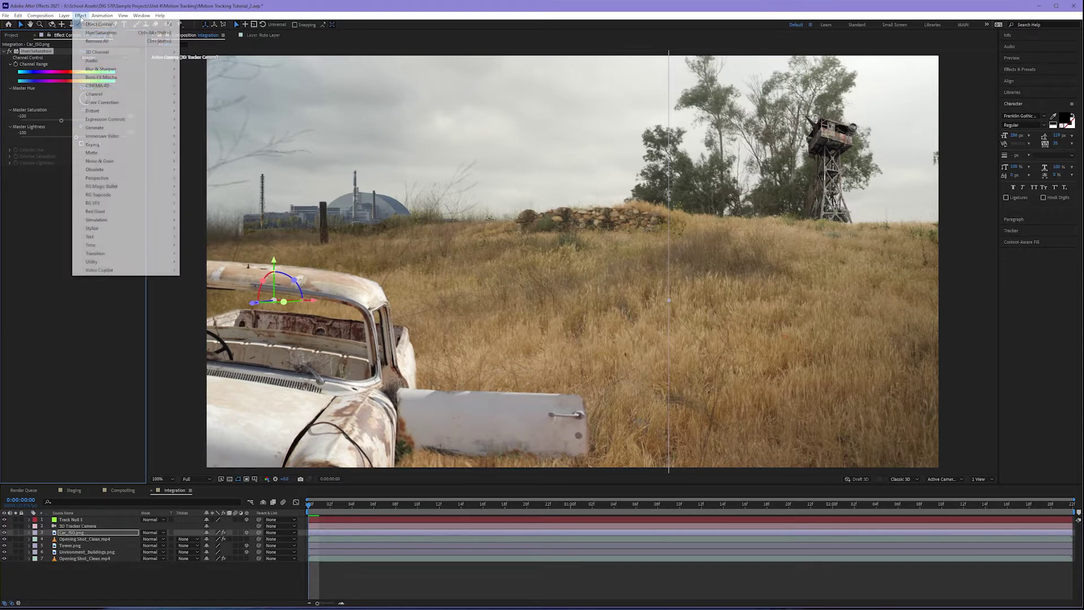
mouse_move(141, 102)
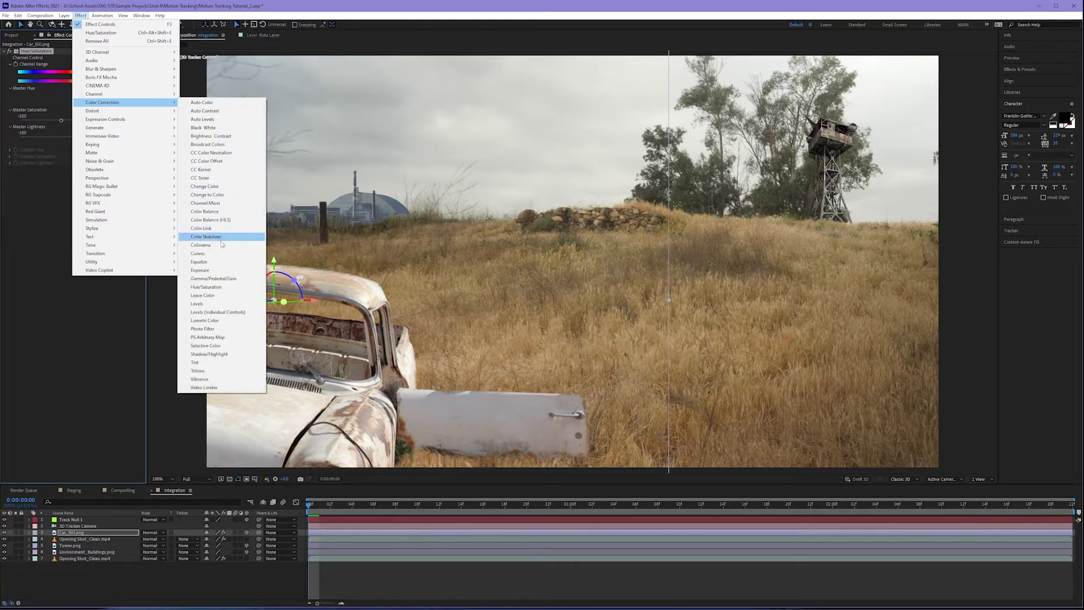
click(221, 305)
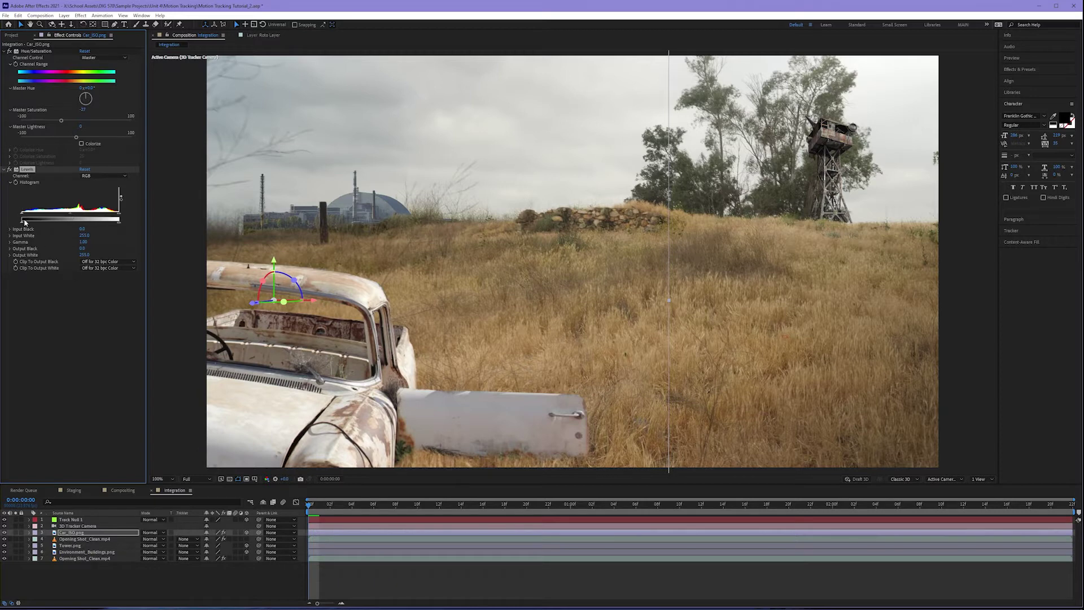
drag(23, 215, 130, 212)
key(ctrl+z)
mouse_move(72, 216)
mouse_down()
mouse_move(110, 217)
mouse_move(40, 218)
mouse_move(84, 219)
mouse_up()
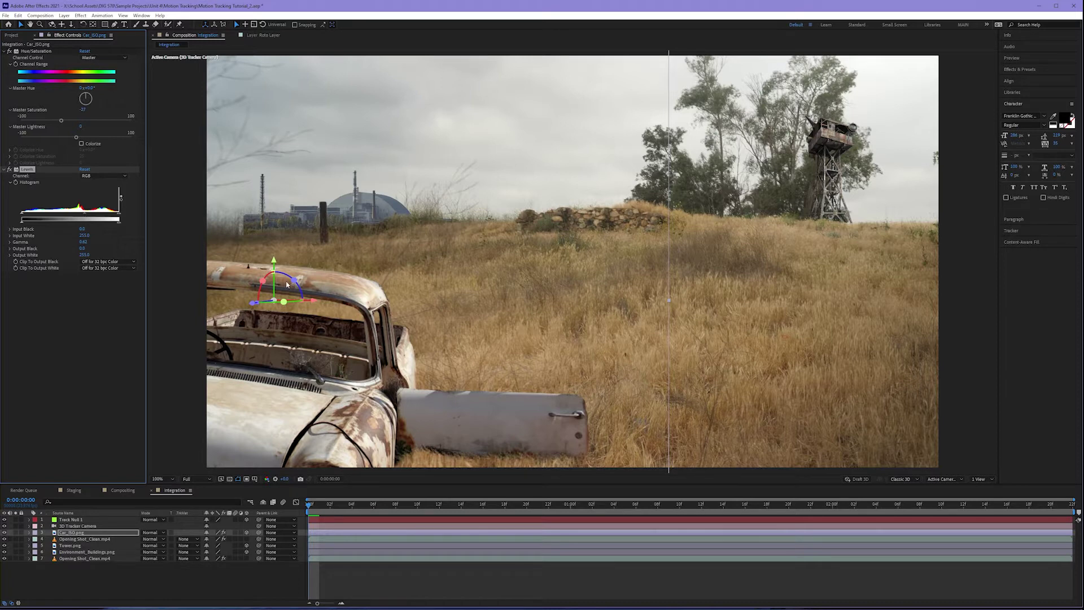
key(comma)
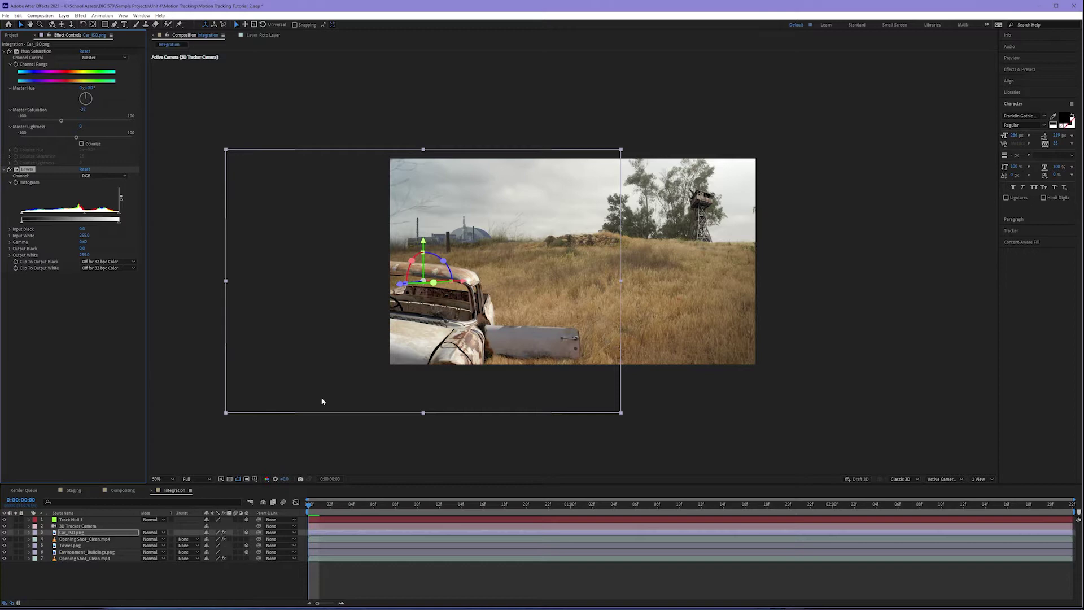
- Add Lumetri Color to the car and set Basic Correction Tint to -1
click(81, 16)
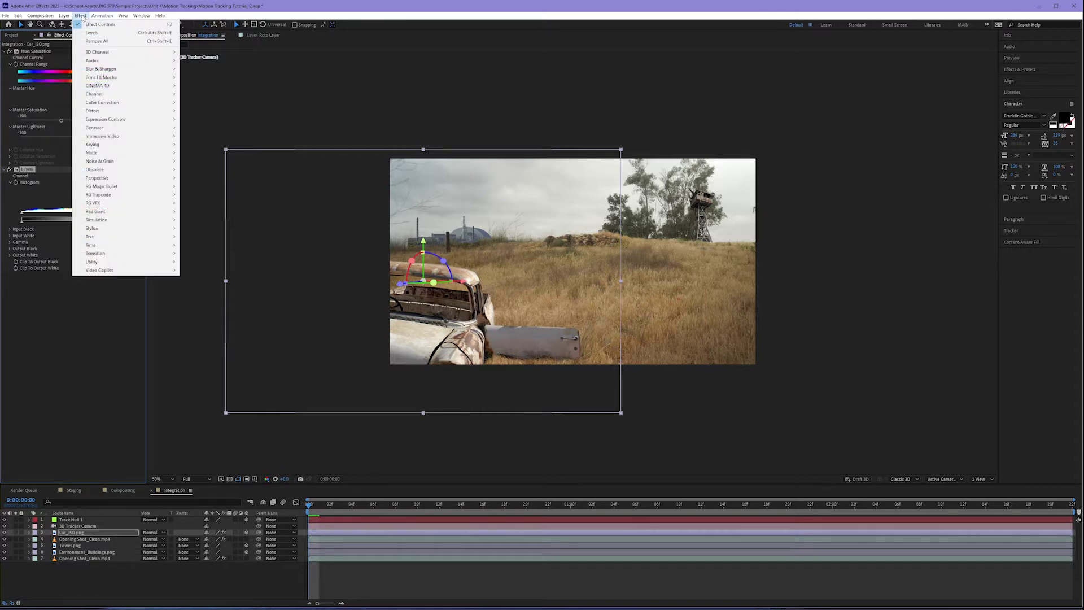
mouse_move(107, 102)
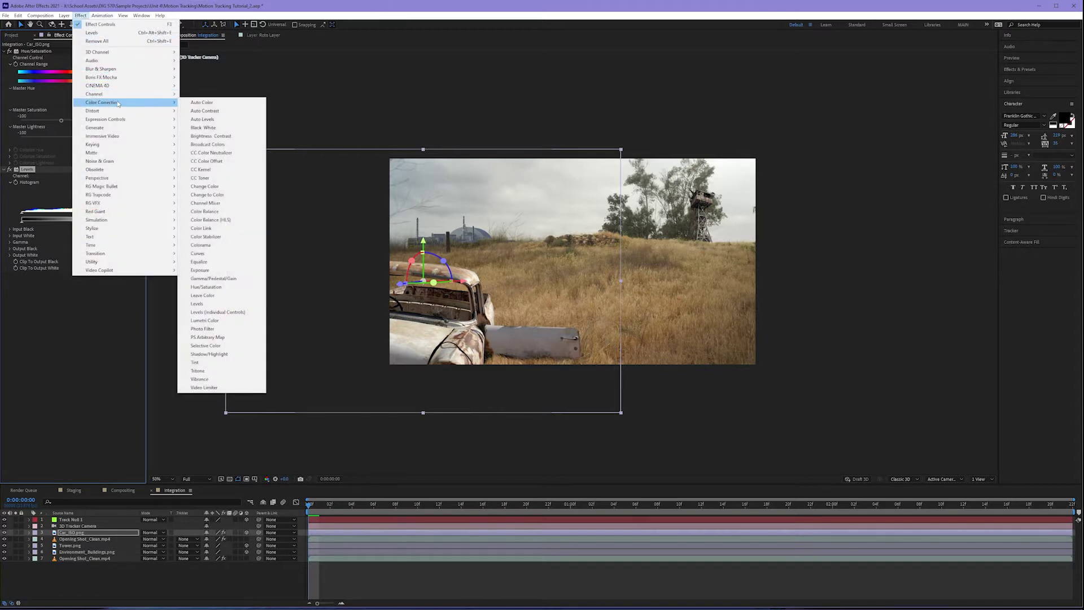
click(238, 322)
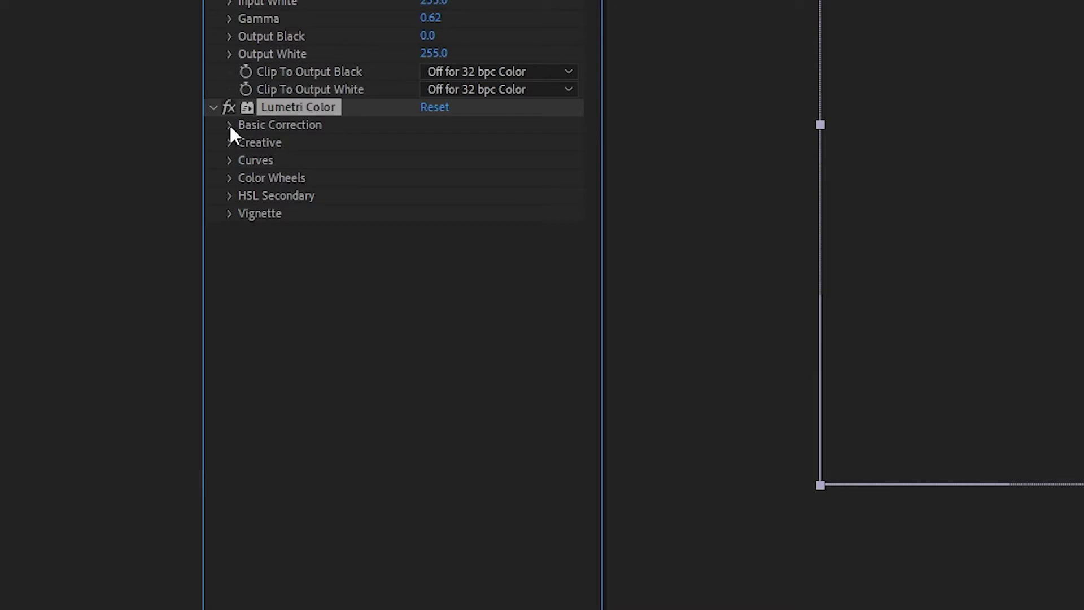
click(10, 282)
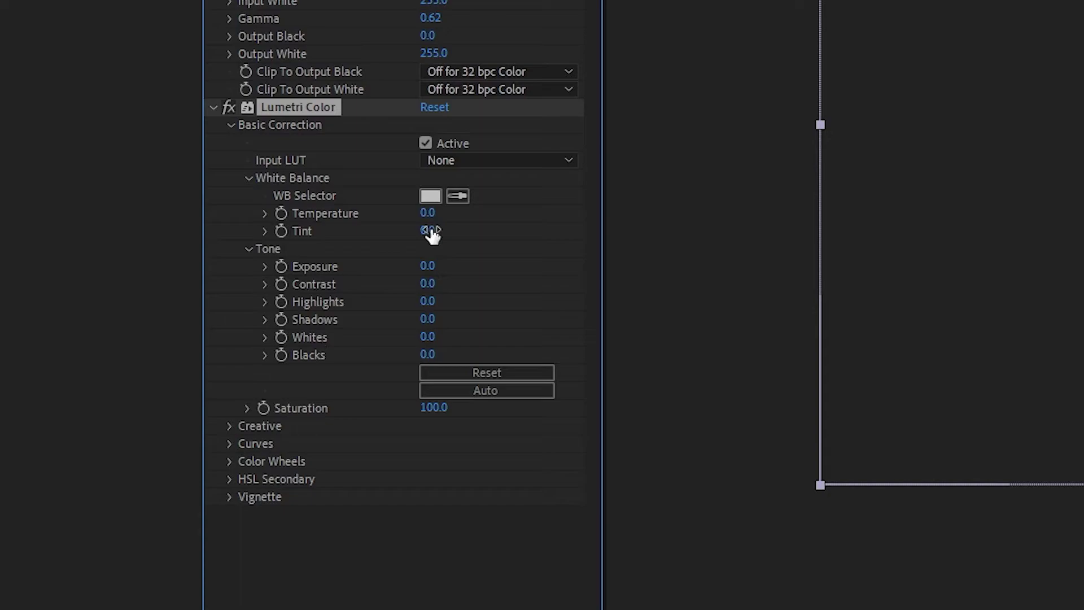
drag(427, 212, 261, 213)
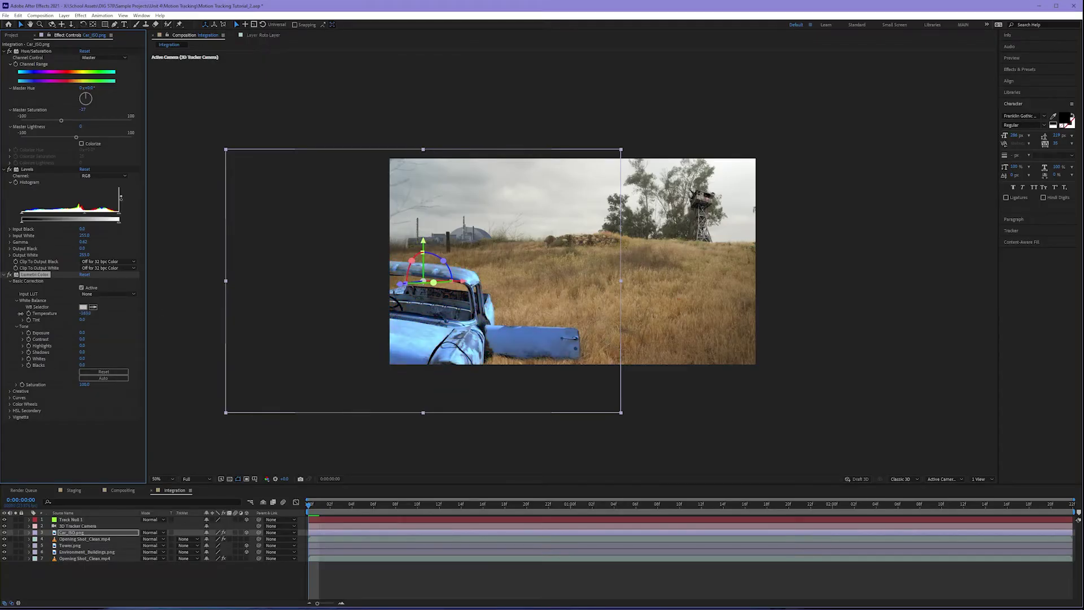
drag(45, 314, 93, 322)
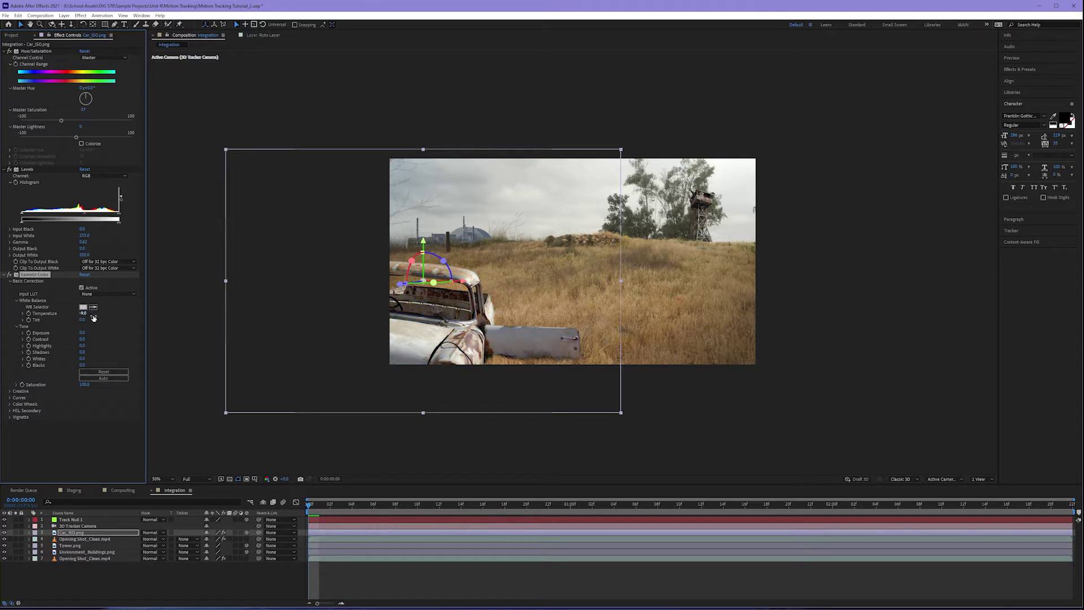
key(slash)
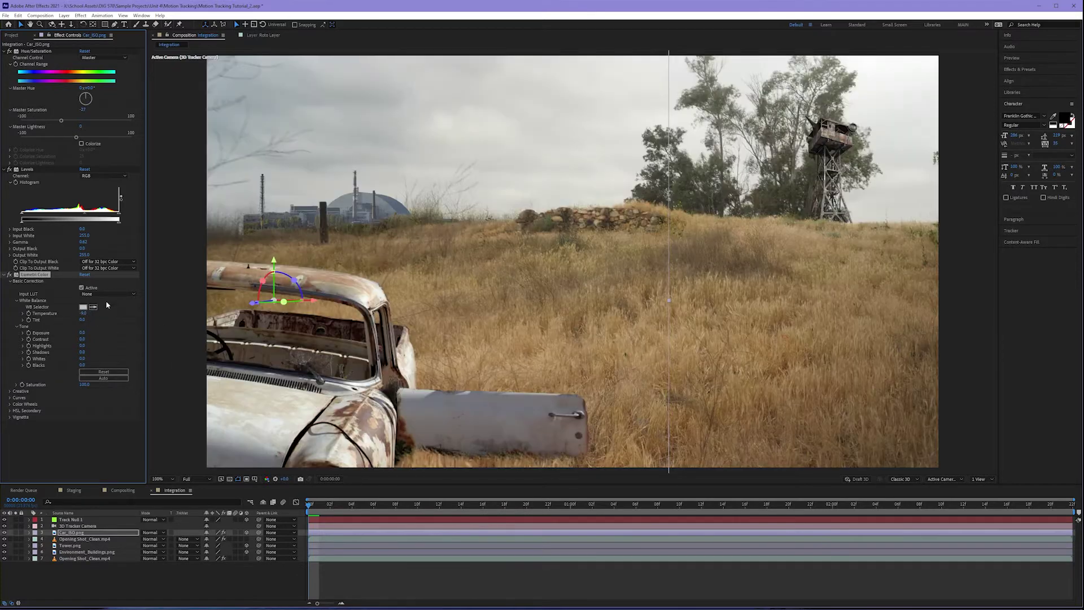
drag(84, 320, 127, 319)
click(85, 319)
text(-1)
key(Return)
- Set the car's Lumetri Exposure to -0.1 and Contrast to 20
click(82, 334)
key(Return)
drag(83, 333, 82, 337)
click(83, 333)
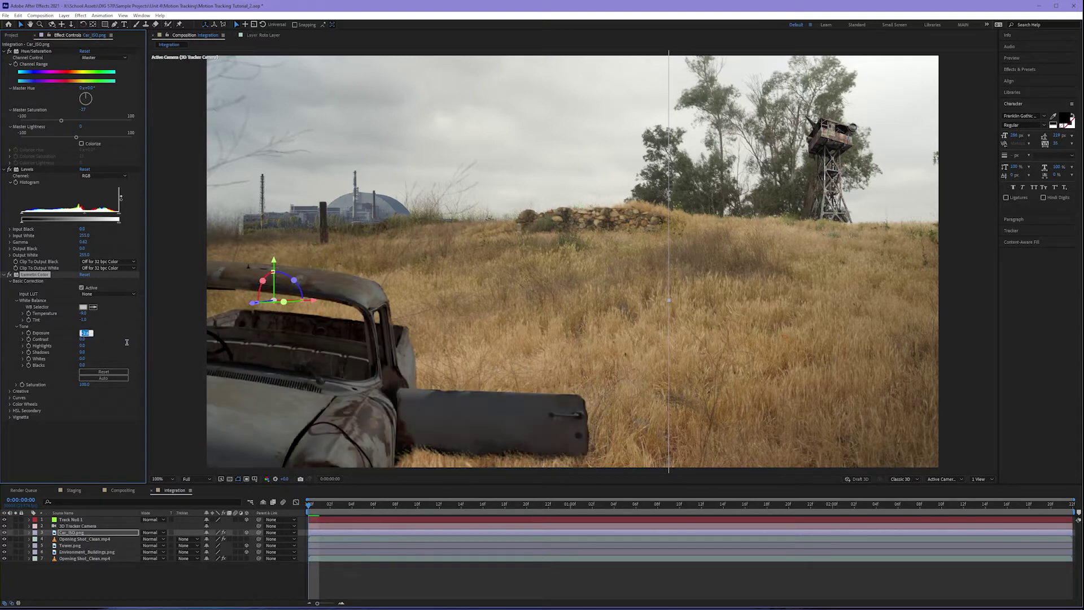
text(-.1)
key(Tab)
text(20)
key(Return)
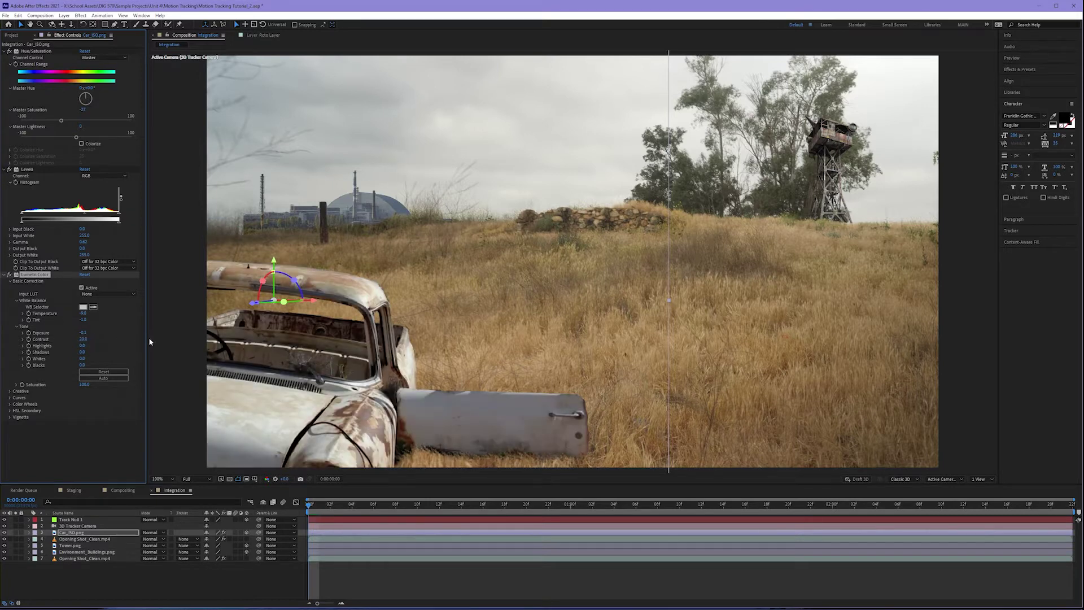
key(comma)
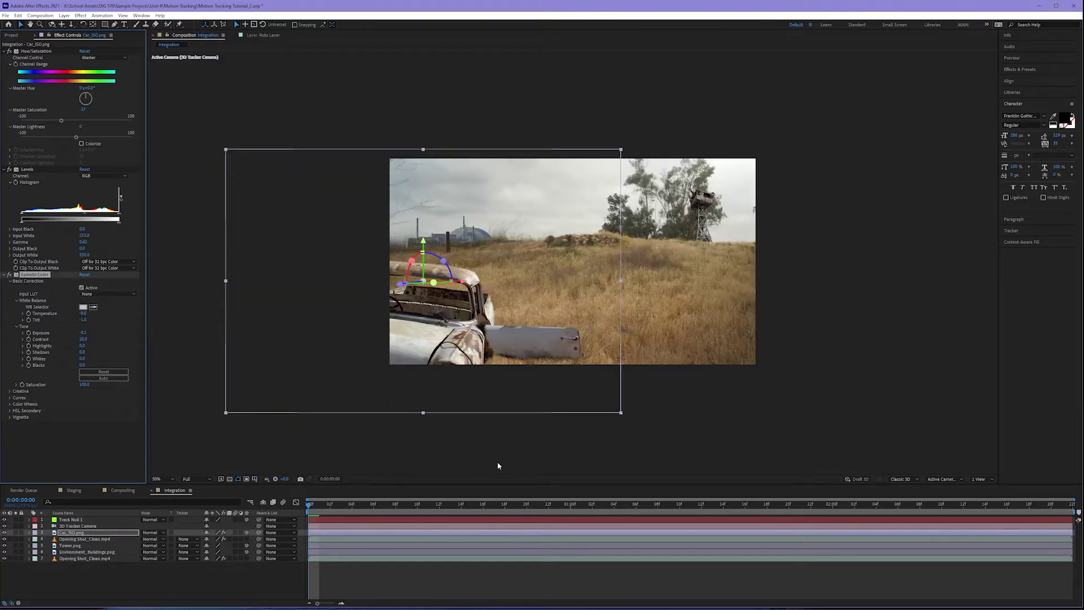
click(458, 465)
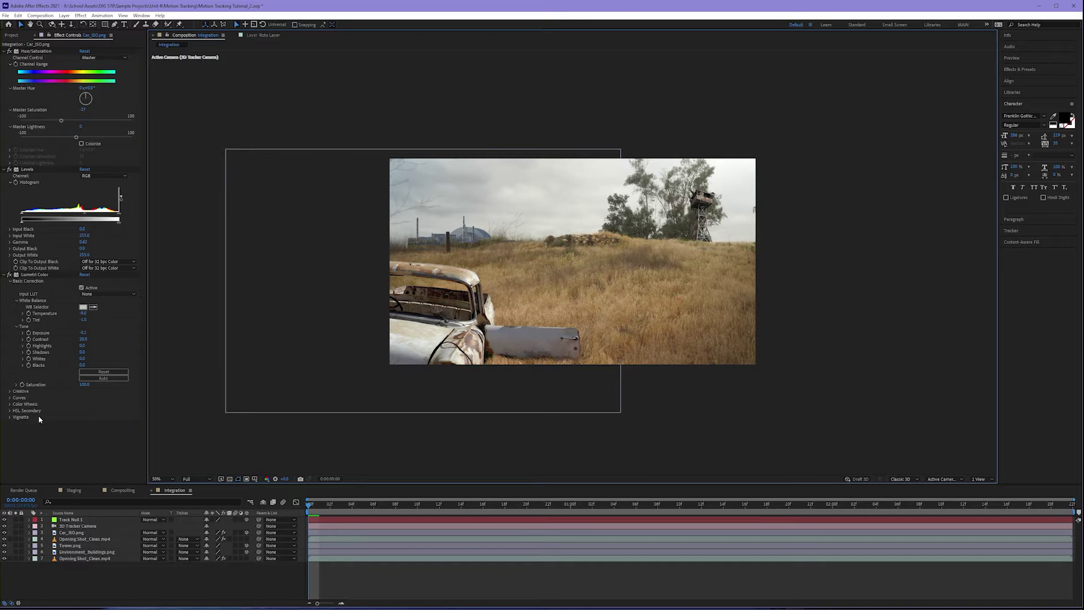
- Add Camera Lens Blur to the car with an initial Blur Radius of 1
key(period)
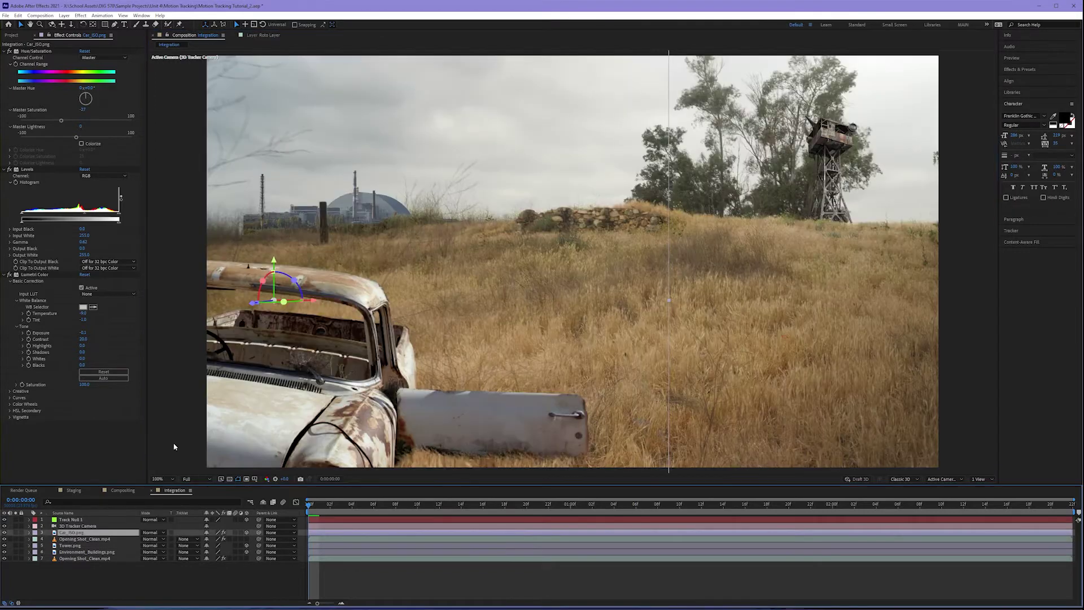
click(80, 15)
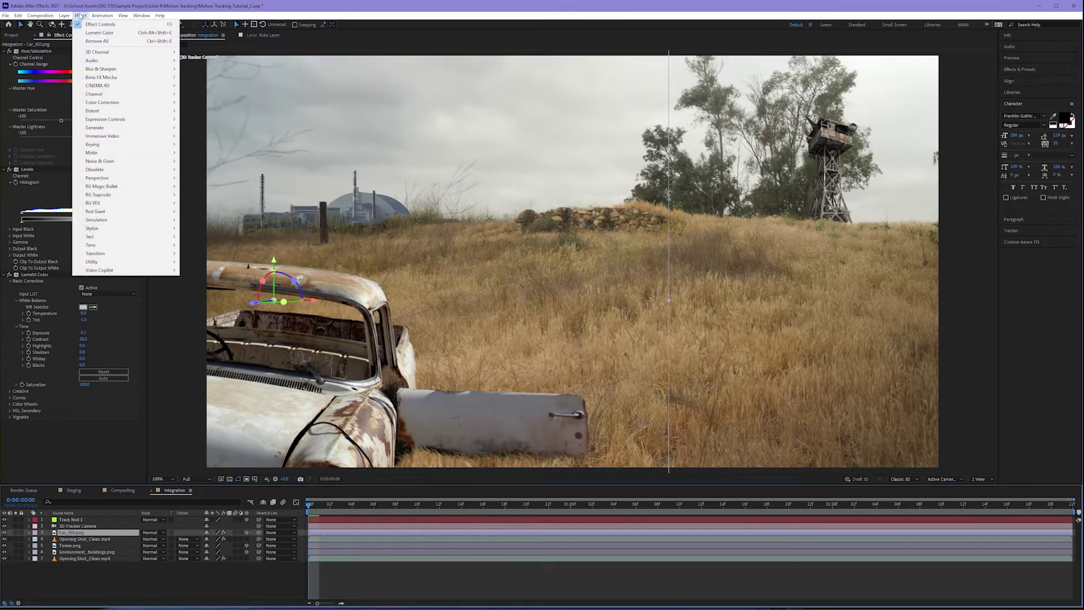
mouse_move(104, 70)
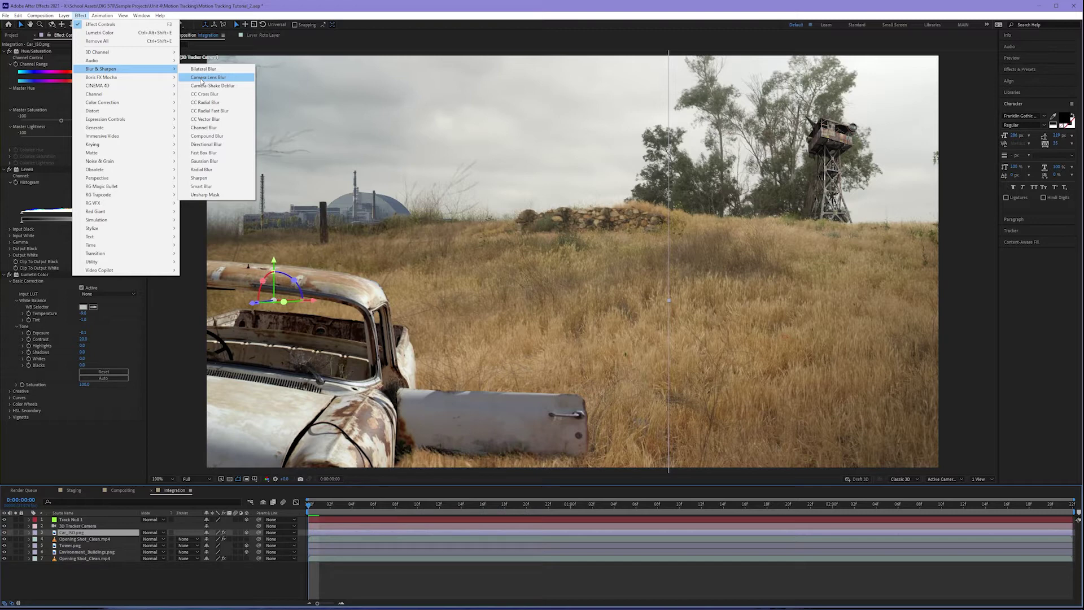
click(200, 80)
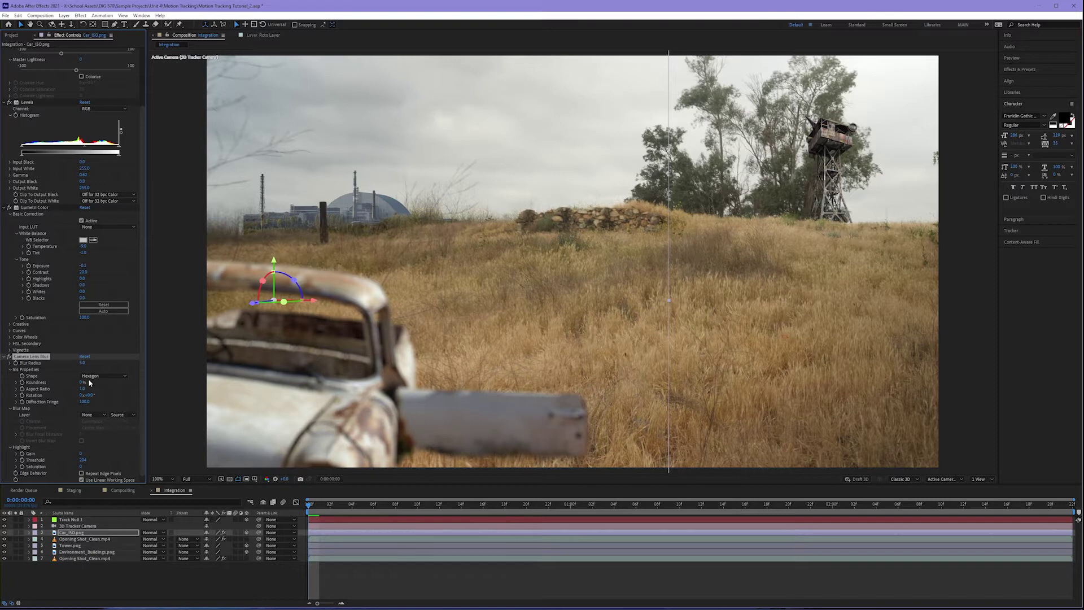
drag(81, 363, 83, 362)
click(83, 362)
text(1)
key(Return)
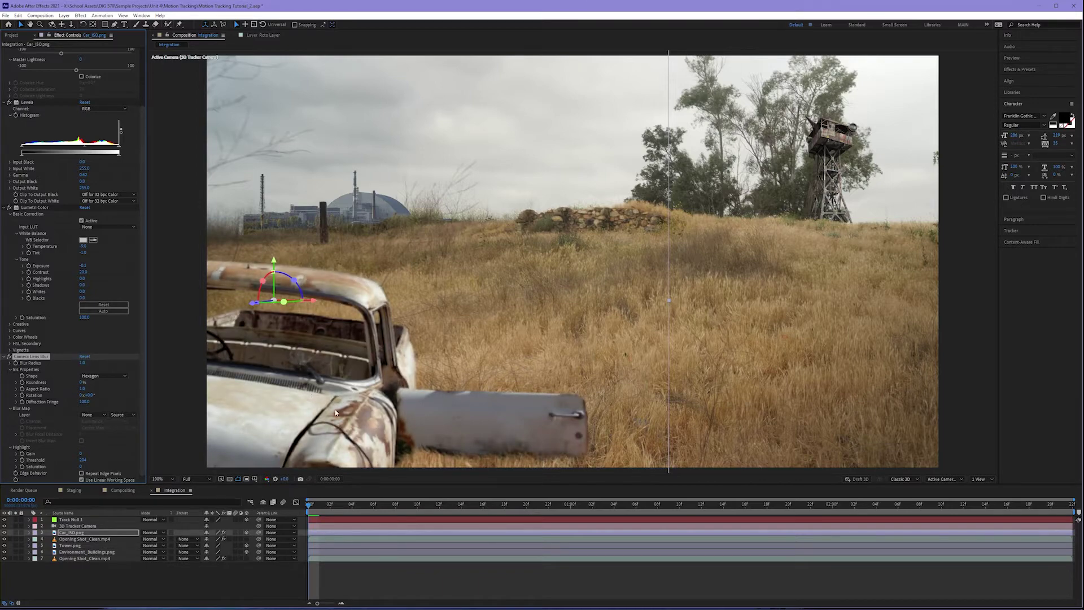
- Zoom in on the car's front and reduce the Blur Radius to 0.5
scroll(310, 393, up, 3)
key(h)
drag(299, 419, 742, 140)
drag(486, 243, 589, 129)
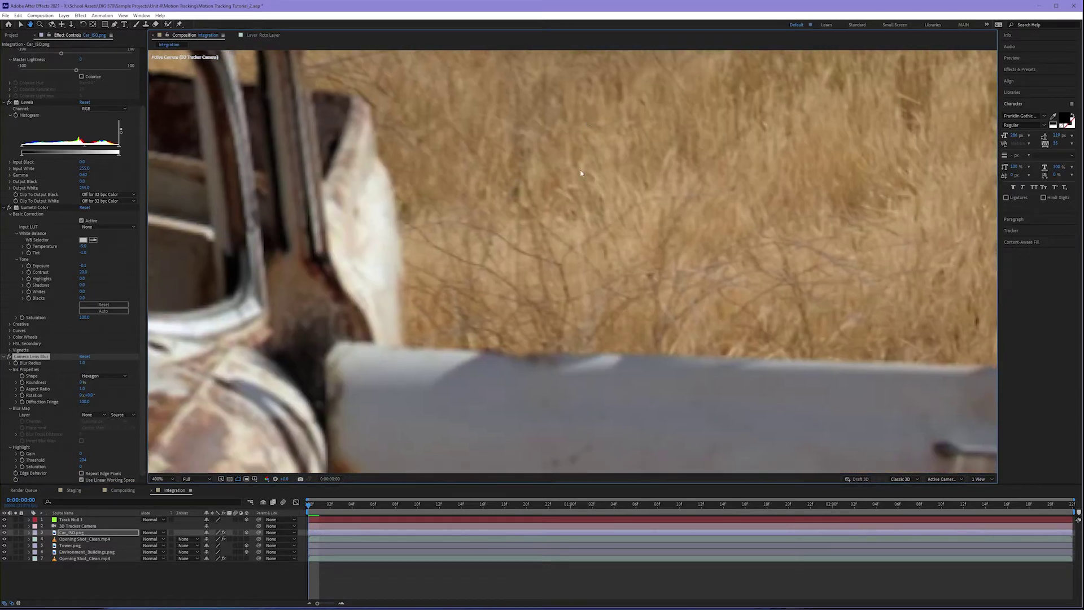
key(v)
click(84, 363)
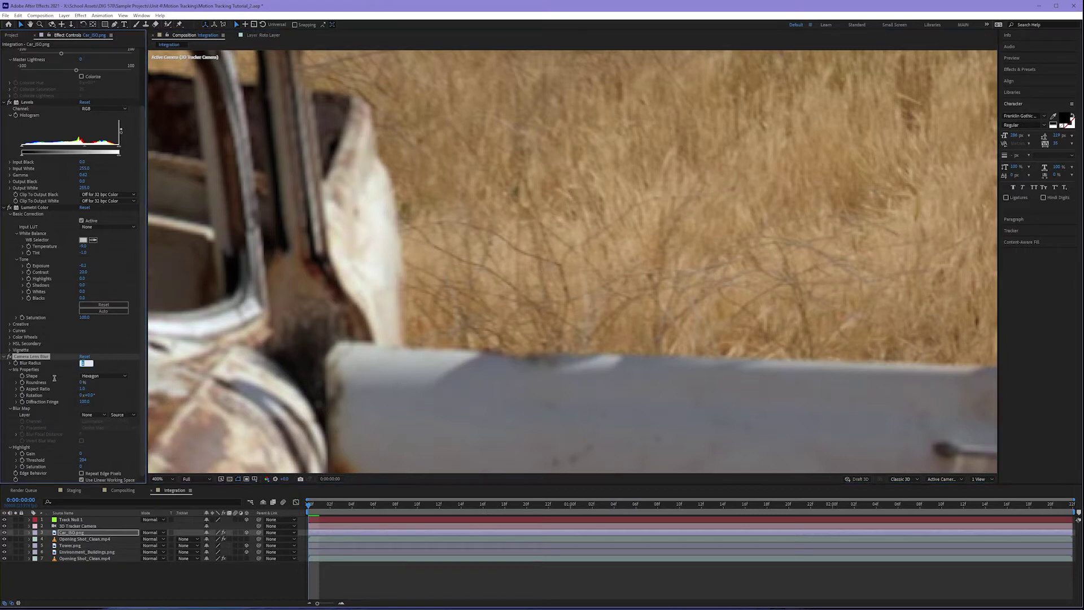
key(BackSpace)
text(.5)
key(Return)
scroll(480, 310, down, 1)
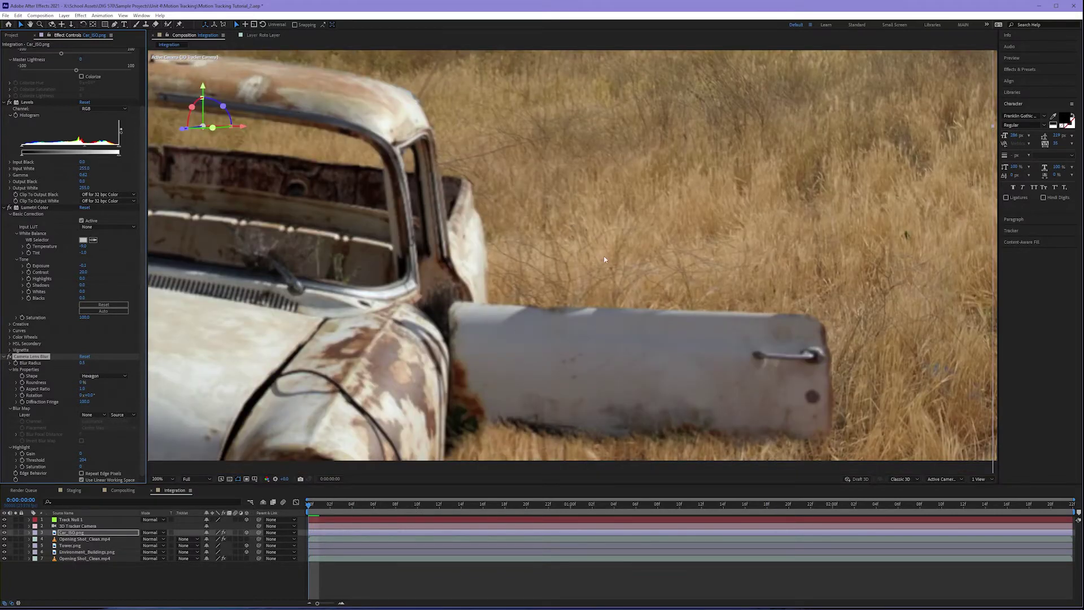
scroll(573, 274, down, 1)
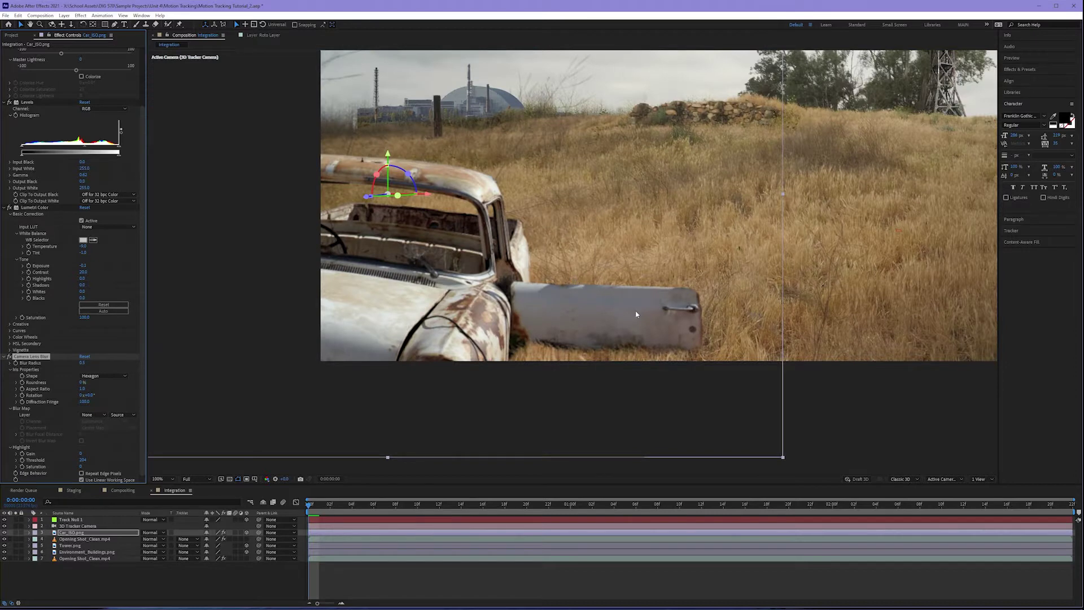
scroll(637, 315, down, 1)
scroll(85, 226, up, 4)
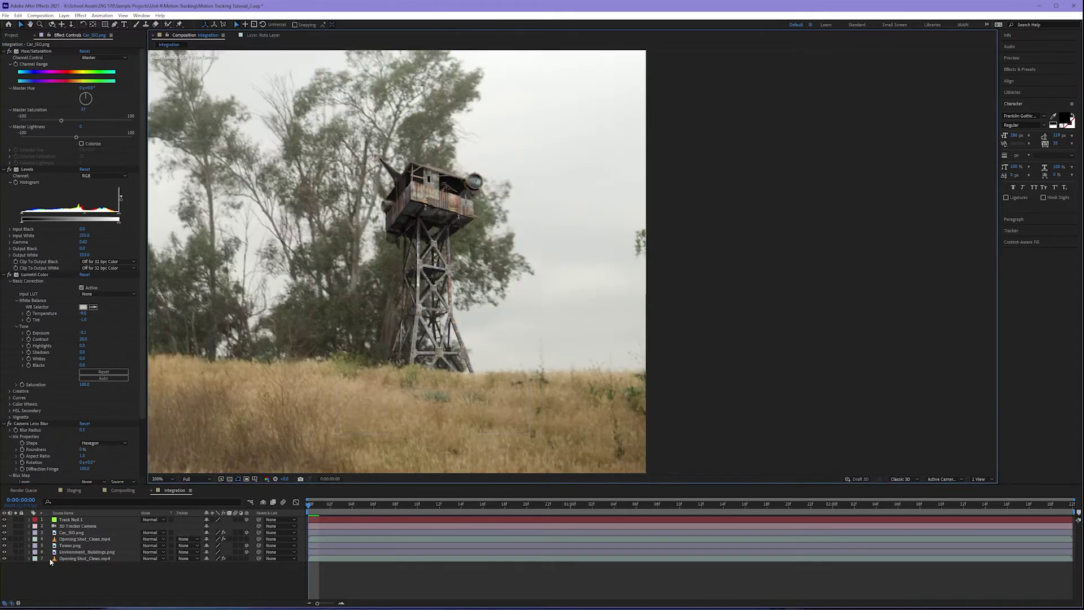
- Add Levels and Lumetri Color to the tower, deepening its blacks in Levels
click(80, 15)
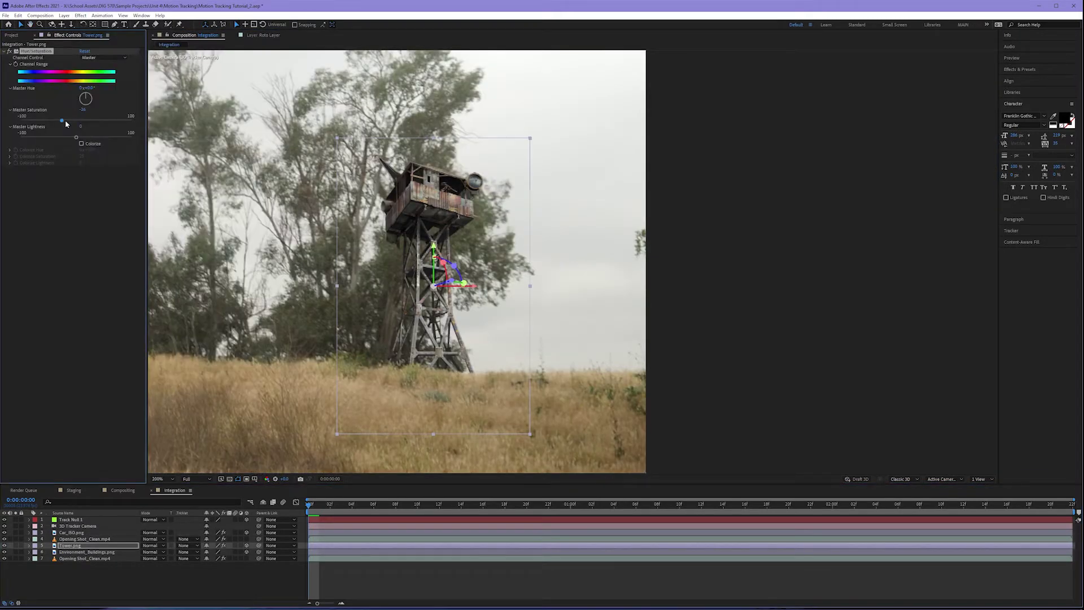
click(80, 15)
mouse_move(102, 102)
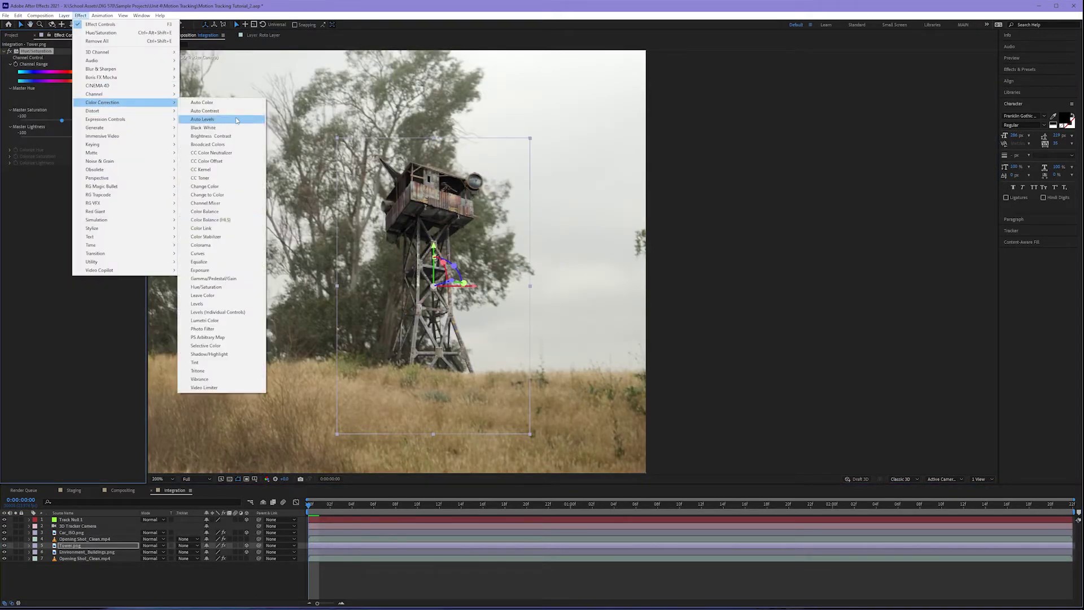
click(208, 230)
drag(21, 219, 68, 217)
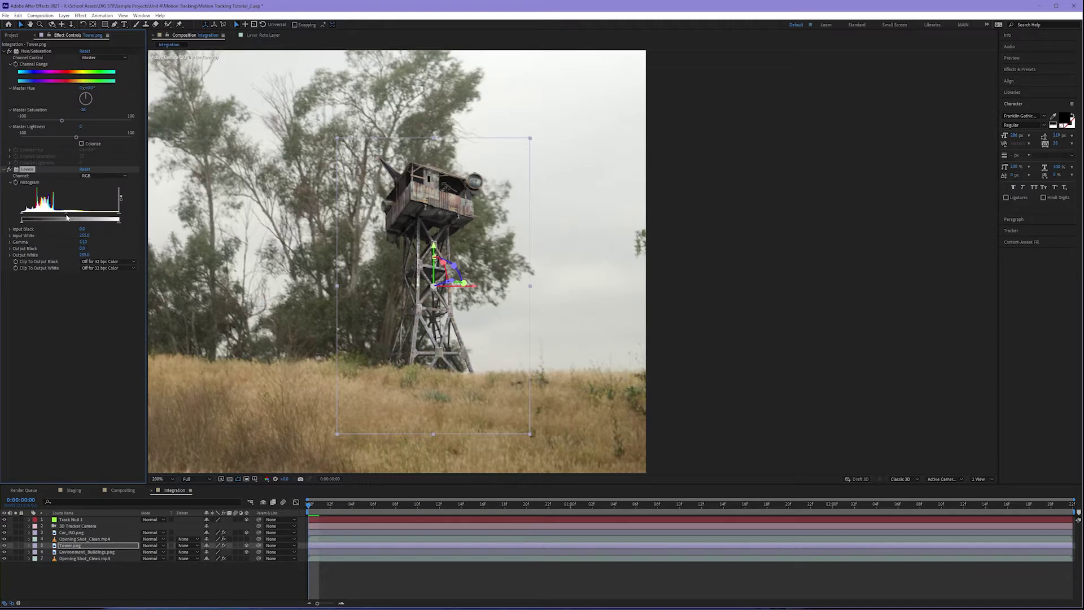
click(80, 15)
mouse_move(102, 102)
click(214, 230)
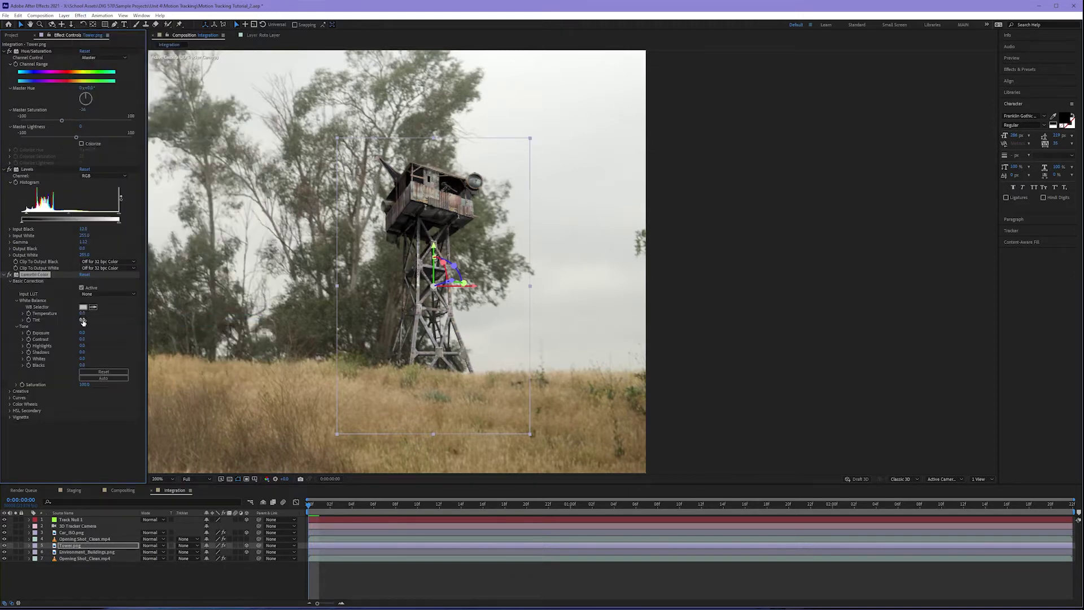
- Add Camera Lens Blur to the tower with a Blur Radius of 6
click(80, 15)
mouse_move(102, 73)
click(212, 80)
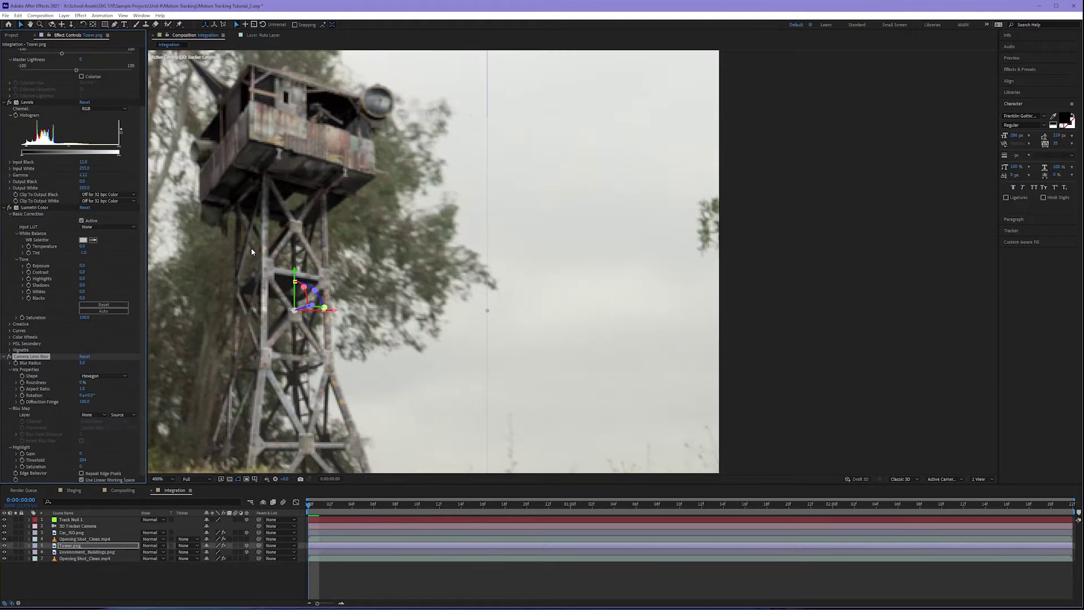
click(85, 363)
text(6)
key(Return)
scroll(246, 371, down, 4)
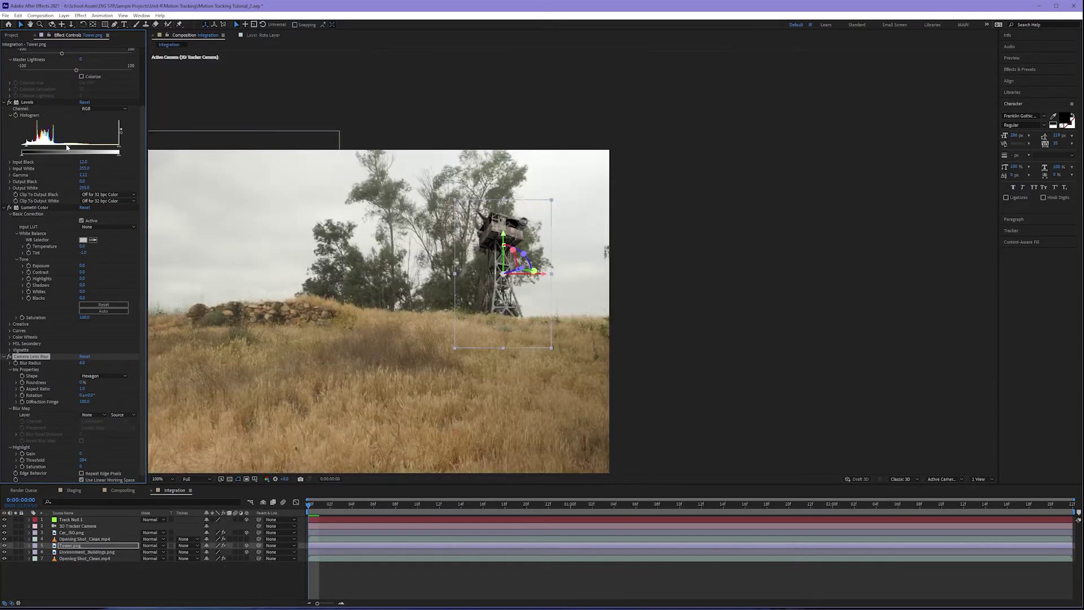
- Tweak the tower's Levels to deepen blacks and brighten midtones, and raise the blur slightly
click(27, 102)
drag(27, 152, 62, 151)
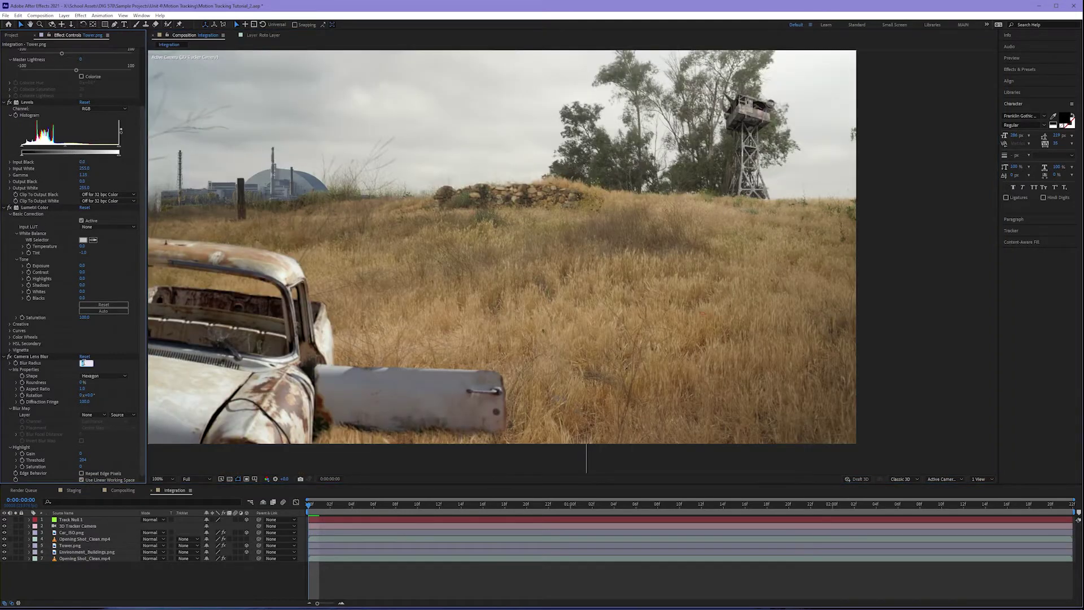
click(70, 545)
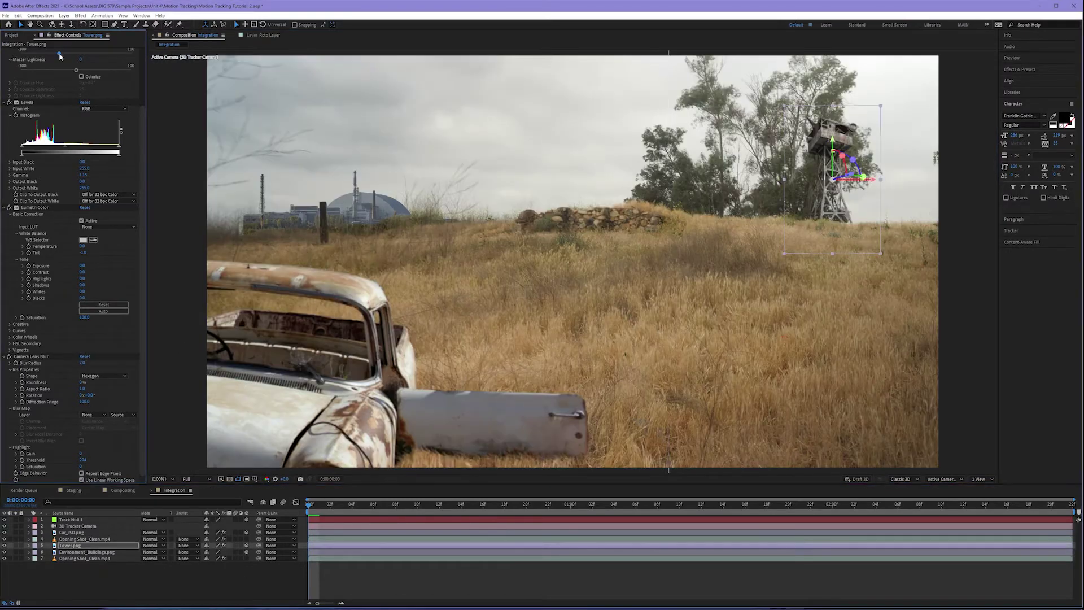
click(134, 579)
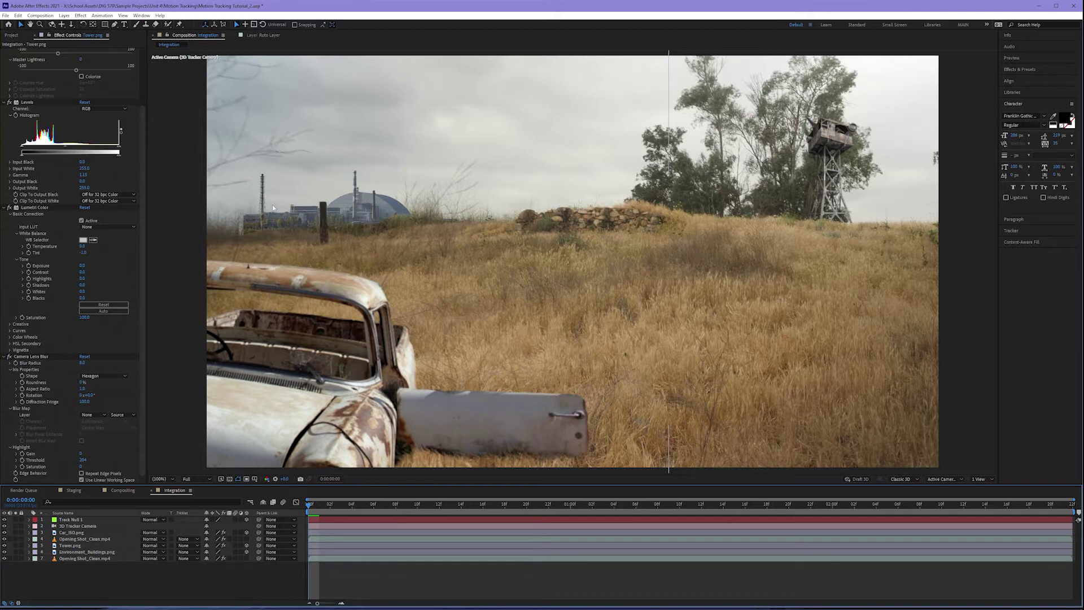
- Zoom the viewer to 200% and pan onto the distant power plant buildings
scroll(381, 308, up, 2)
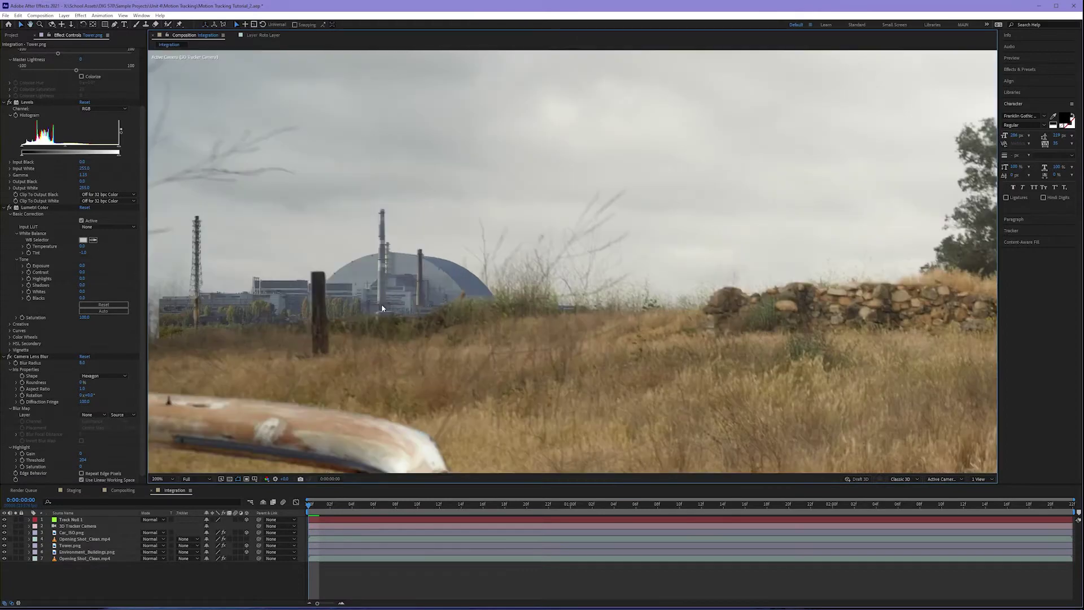
drag(382, 308, 494, 303)
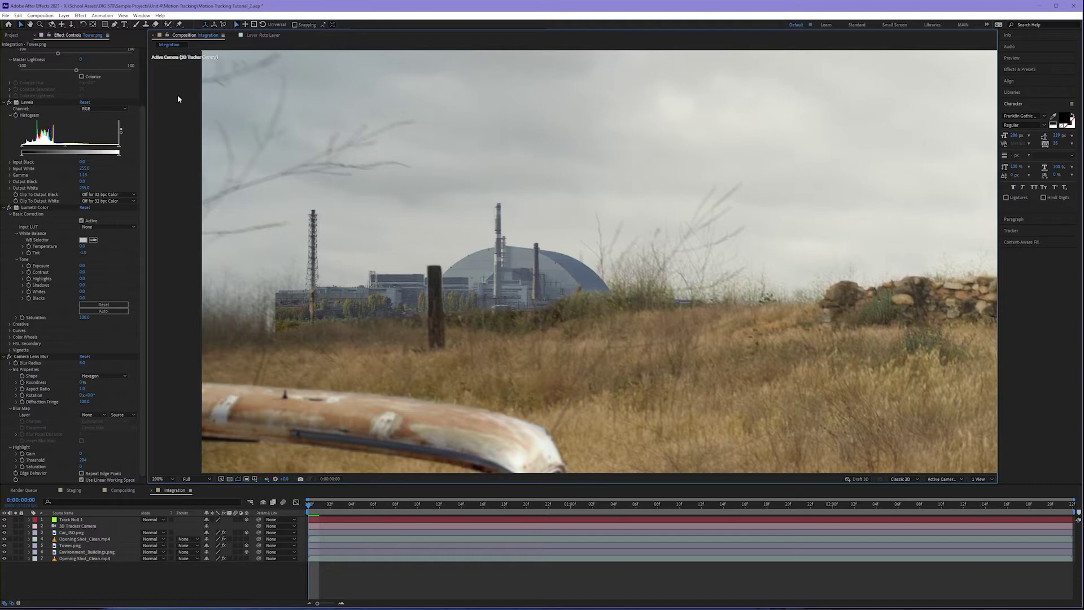
- Add Hue/Saturation to Environment_Buildings.png and lower Master Saturation to -31
click(68, 551)
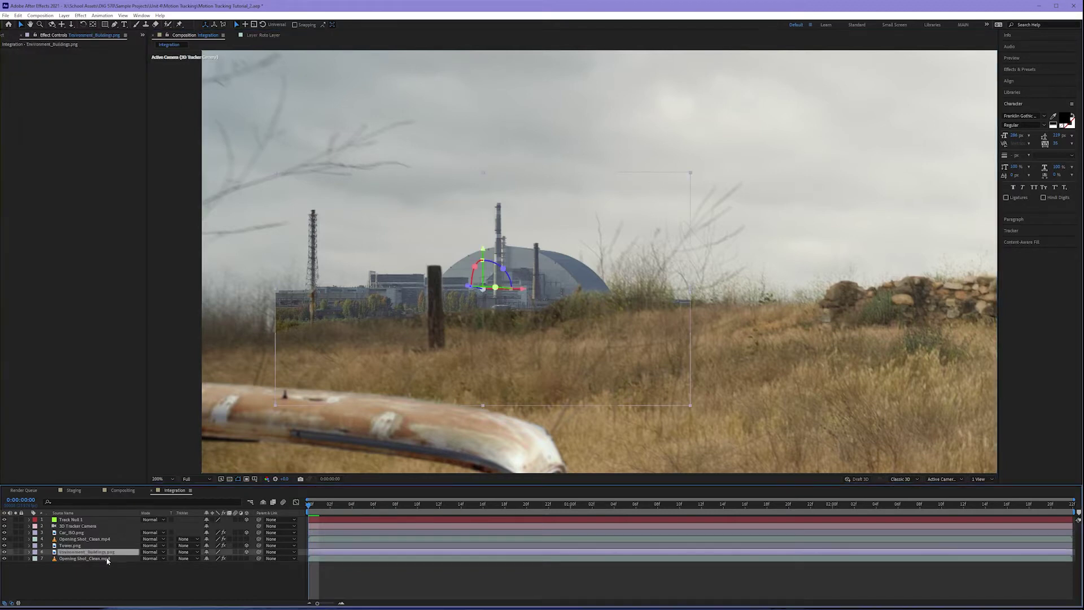
click(83, 17)
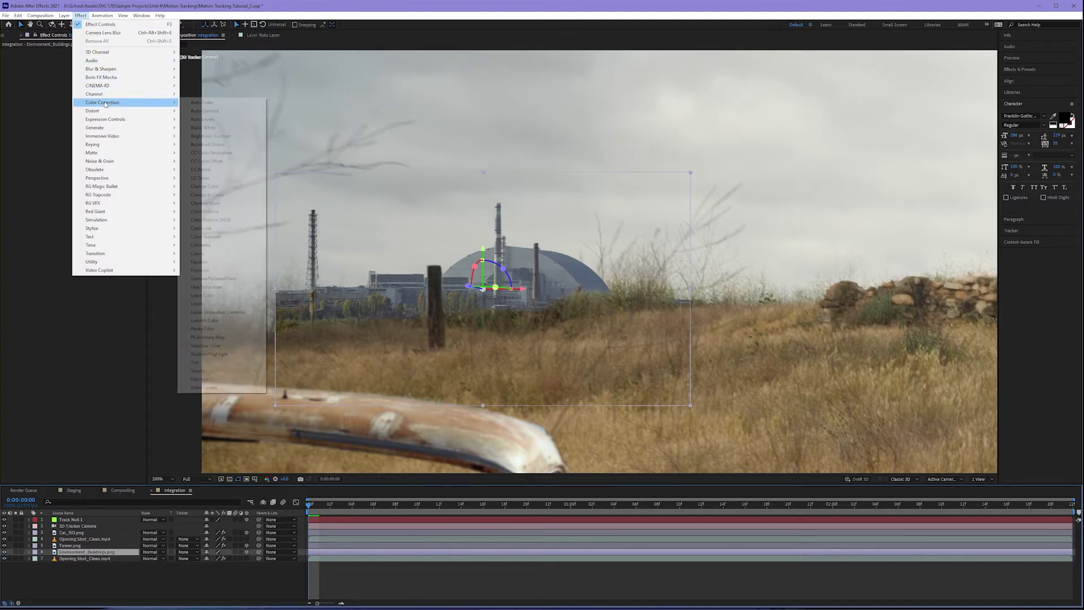
mouse_move(107, 104)
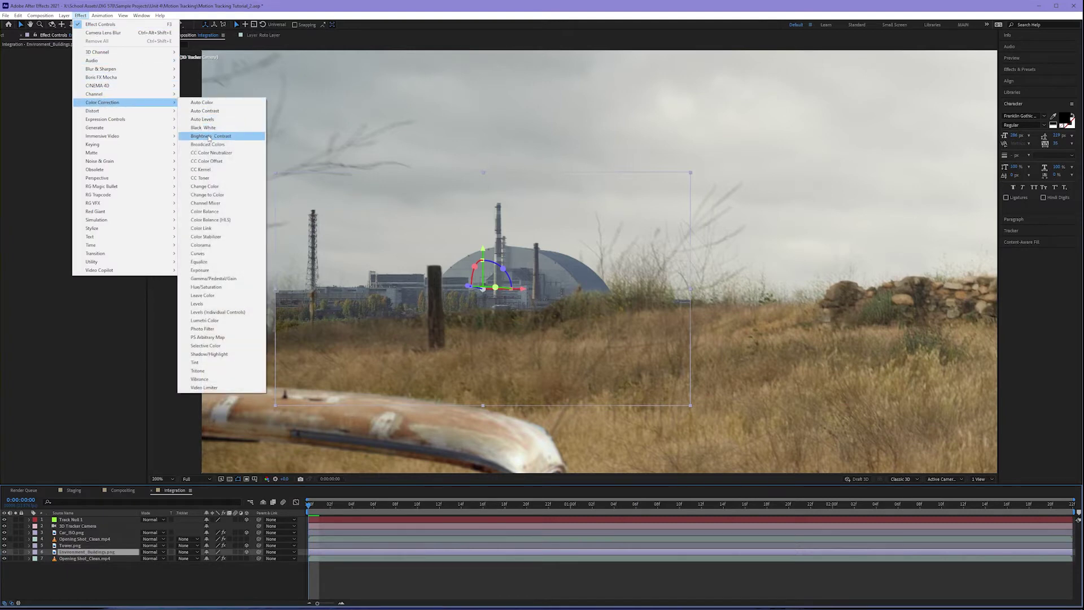
click(209, 287)
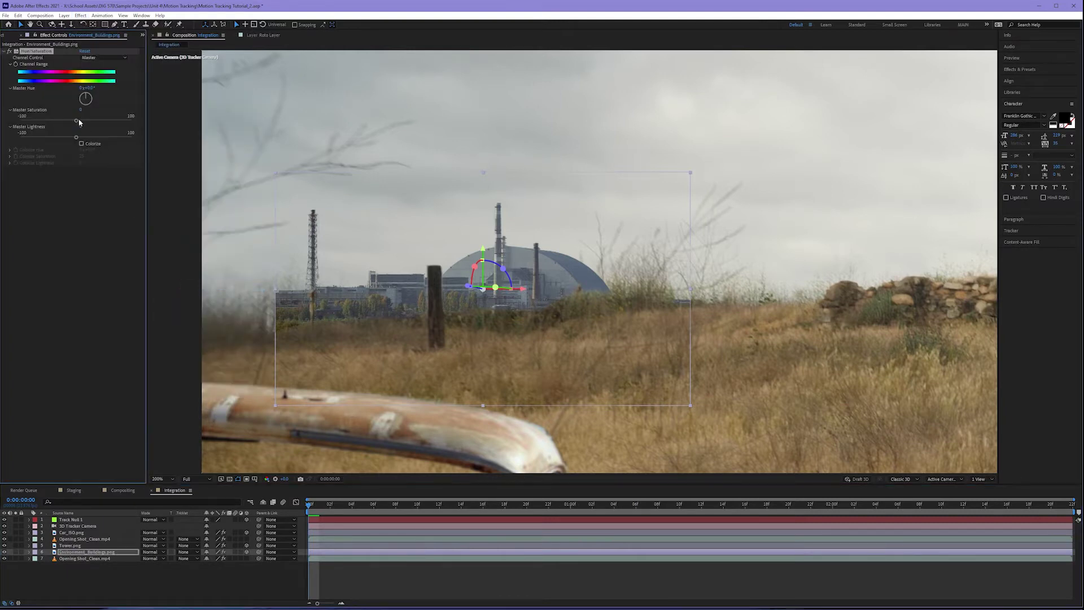
drag(77, 121, 66, 124)
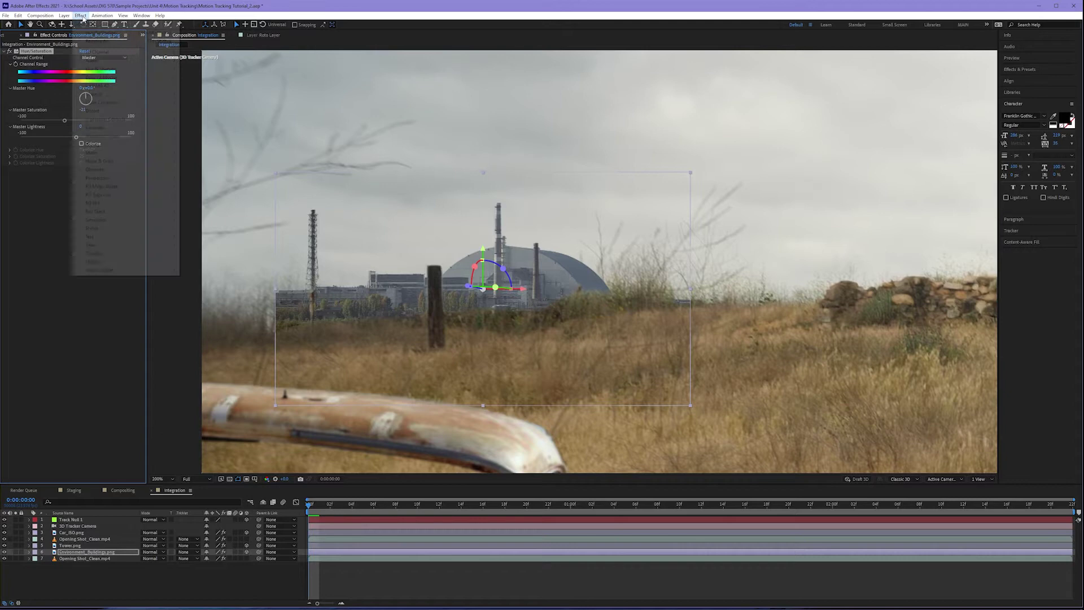
- Add Levels to the buildings and slightly lift the gamma, keeping highlights unchanged
mouse_move(110, 103)
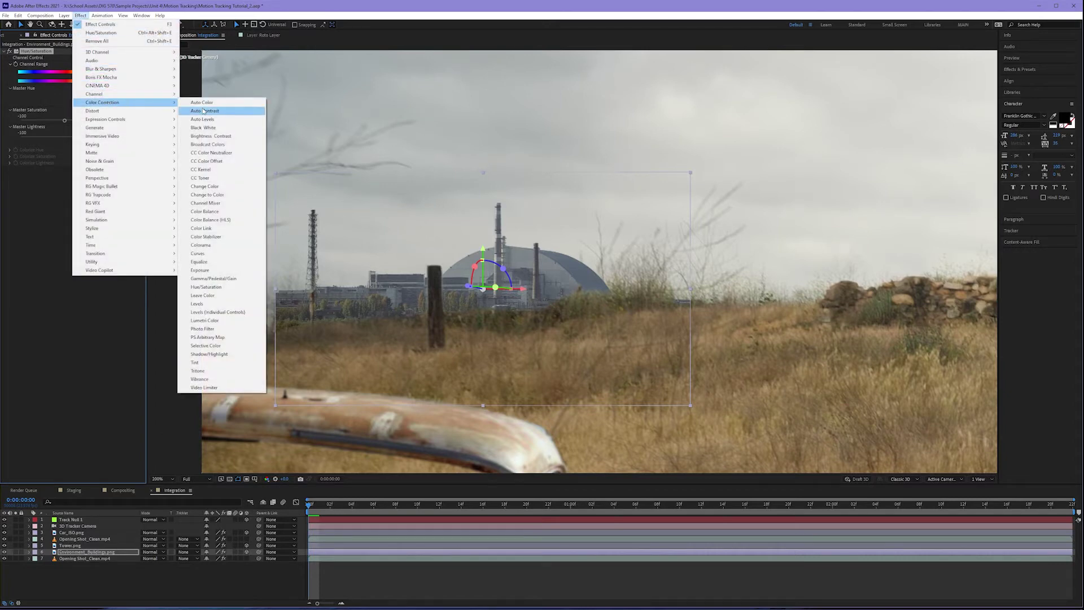
click(198, 304)
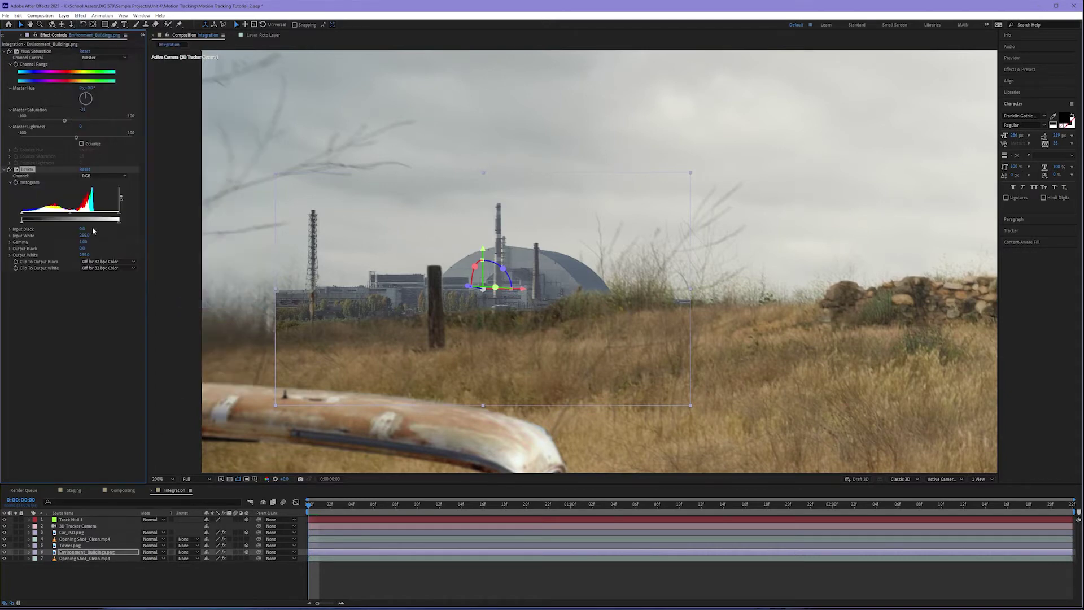
drag(70, 219, 64, 220)
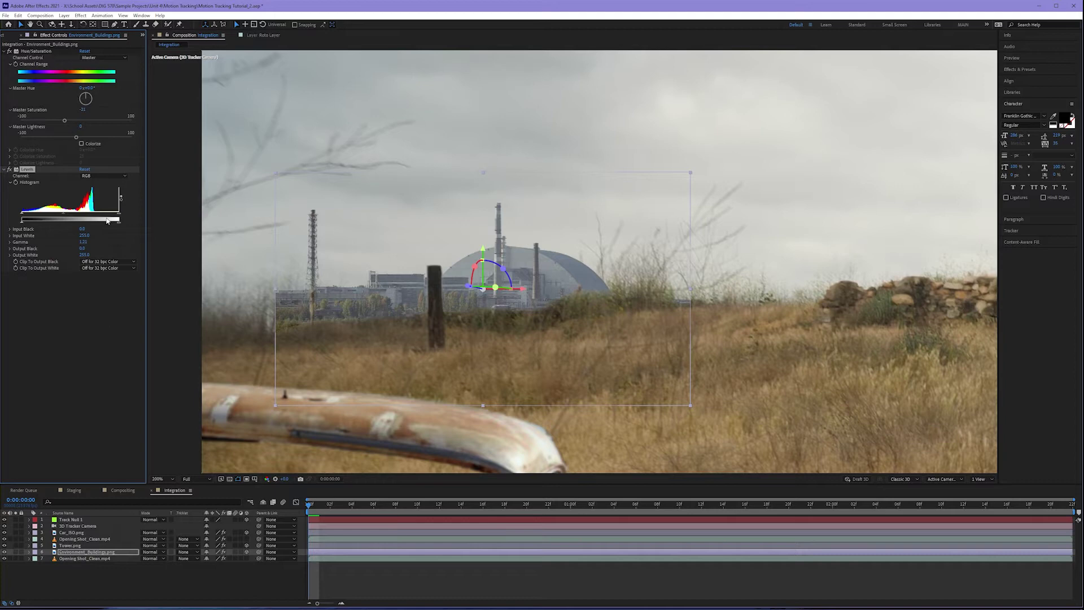
drag(119, 220, 96, 216)
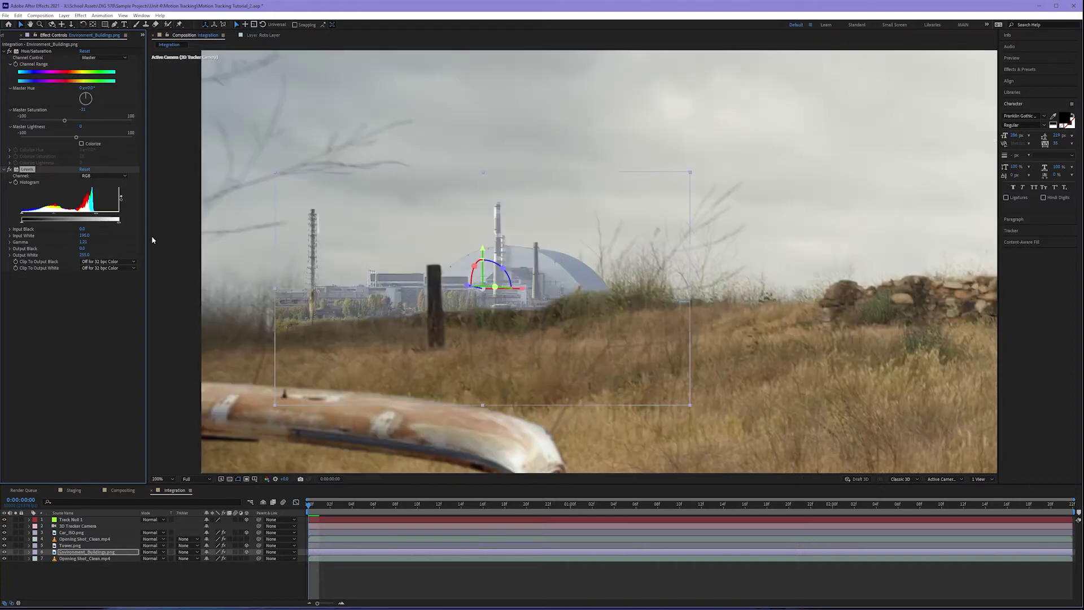
drag(97, 215, 129, 215)
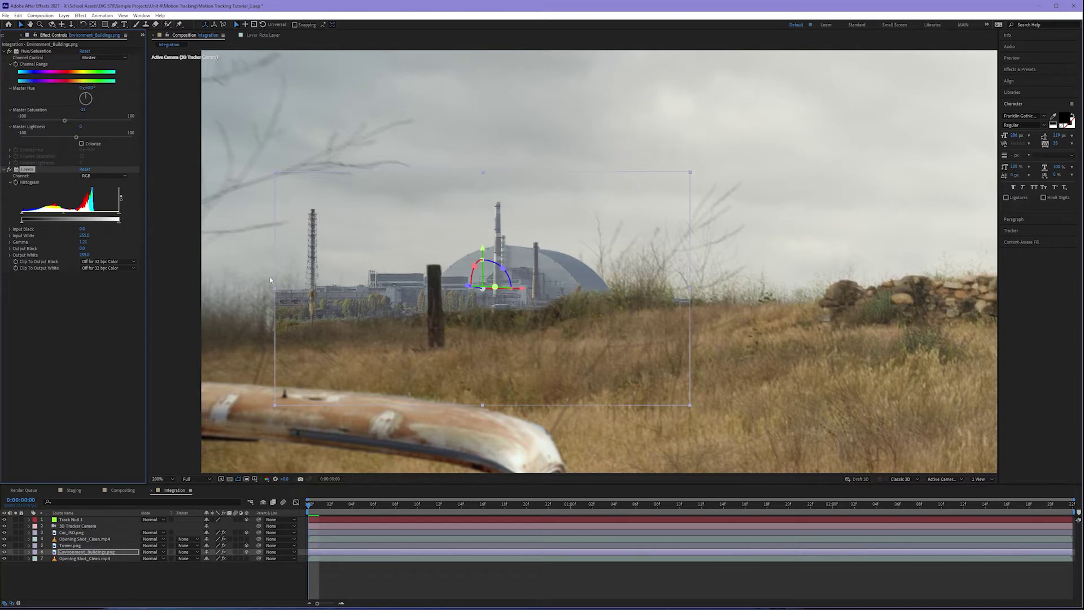
click(113, 552)
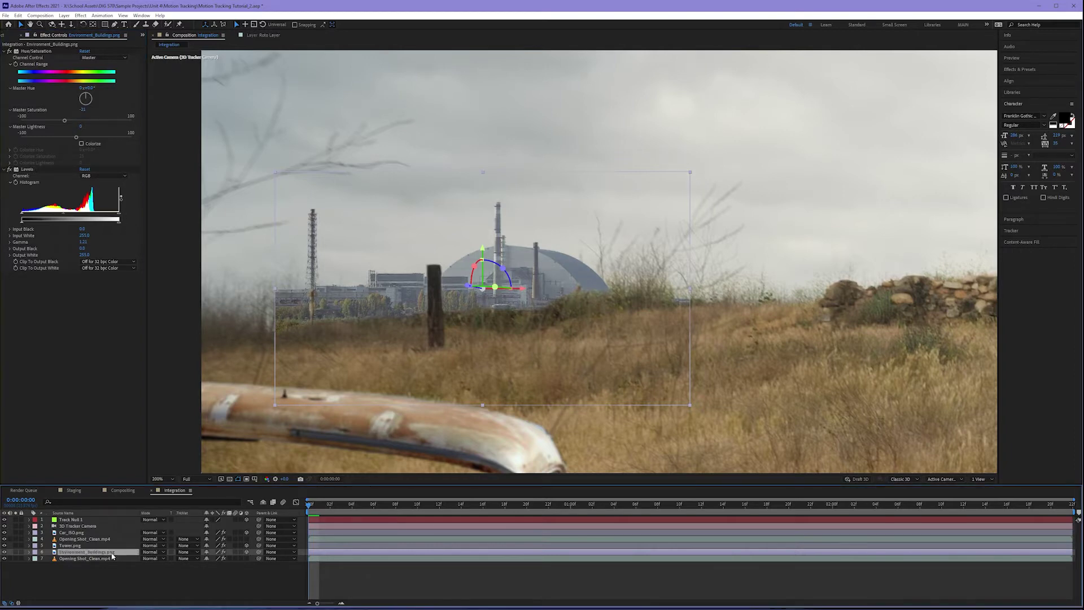
- Add Lumetri Color to the buildings with Tint 1 and Temperature 3
click(80, 15)
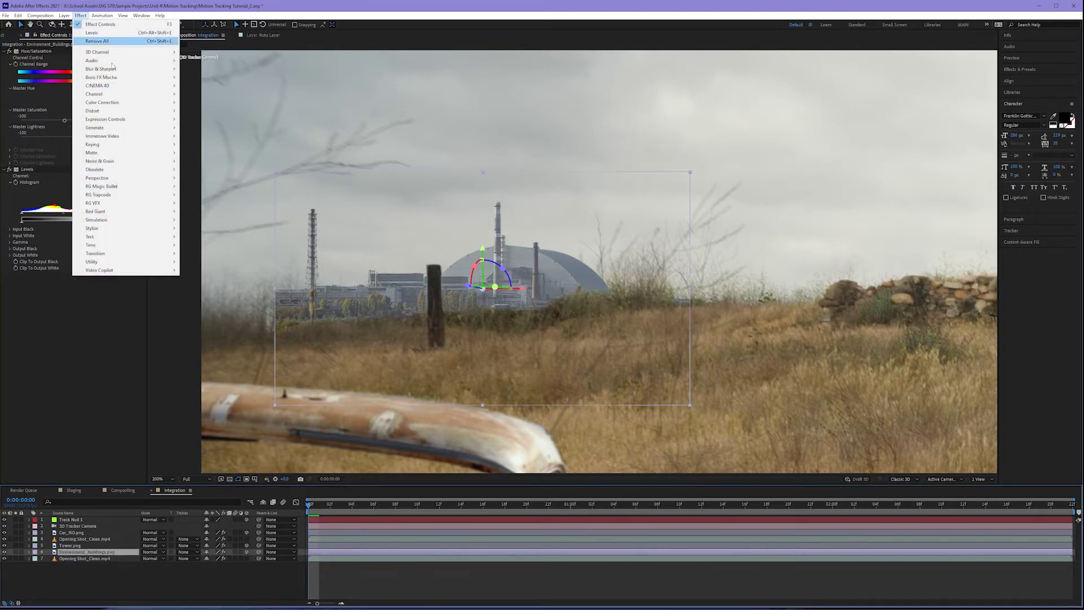
mouse_move(127, 105)
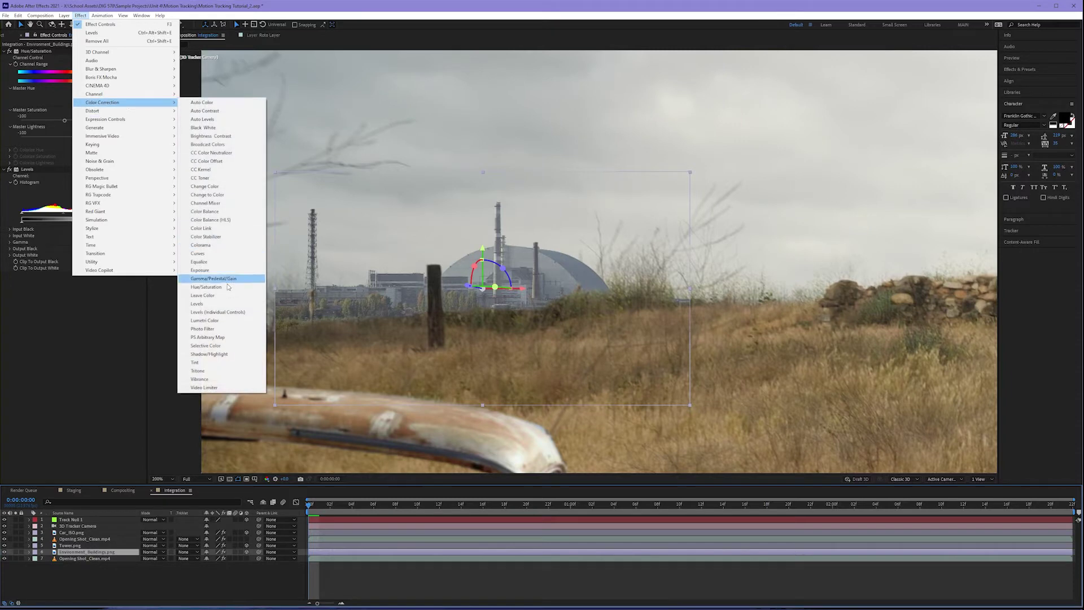
click(227, 321)
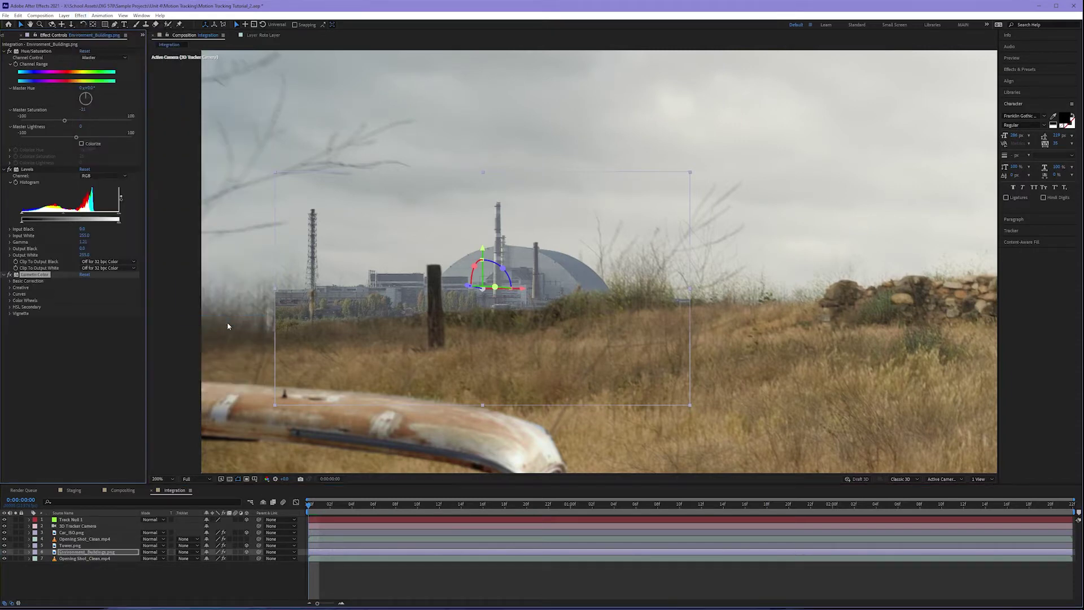
click(10, 282)
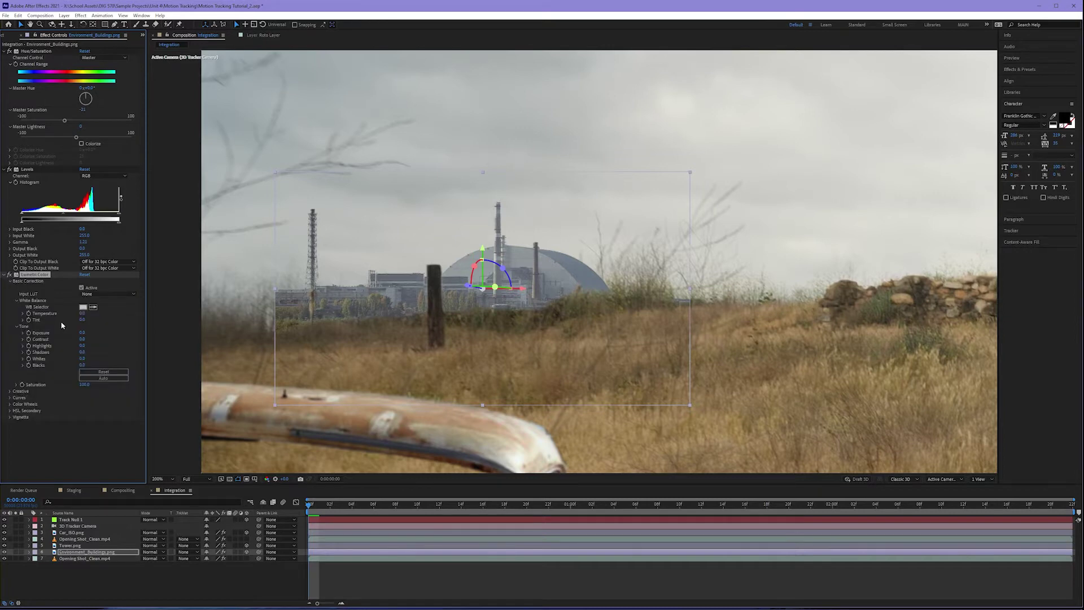
click(83, 320)
text(1)
key(Return)
click(83, 314)
text(3)
key(Return)
key(comma)
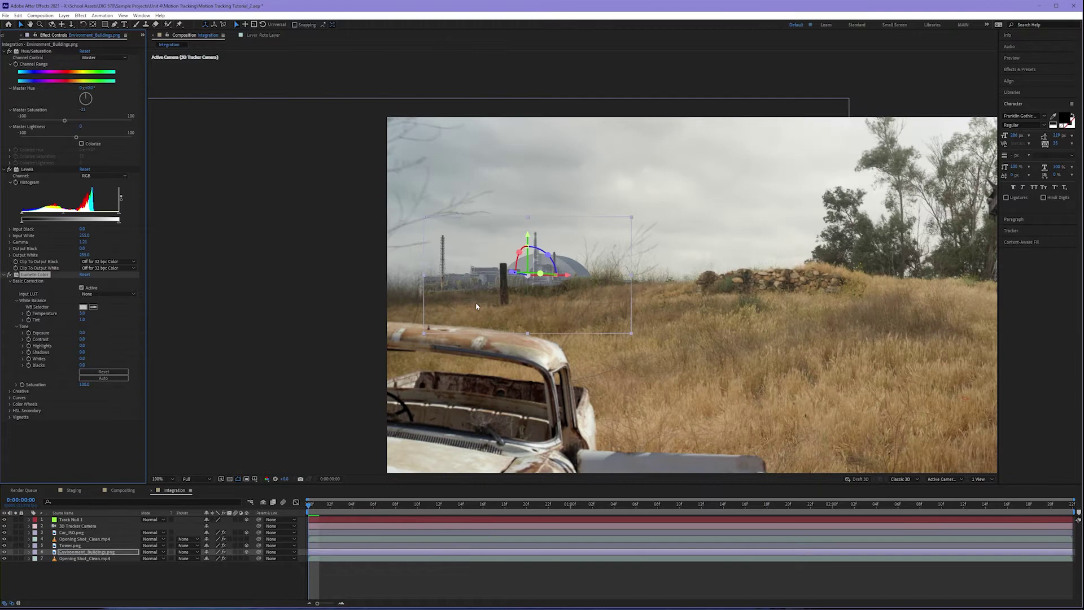
key(period)
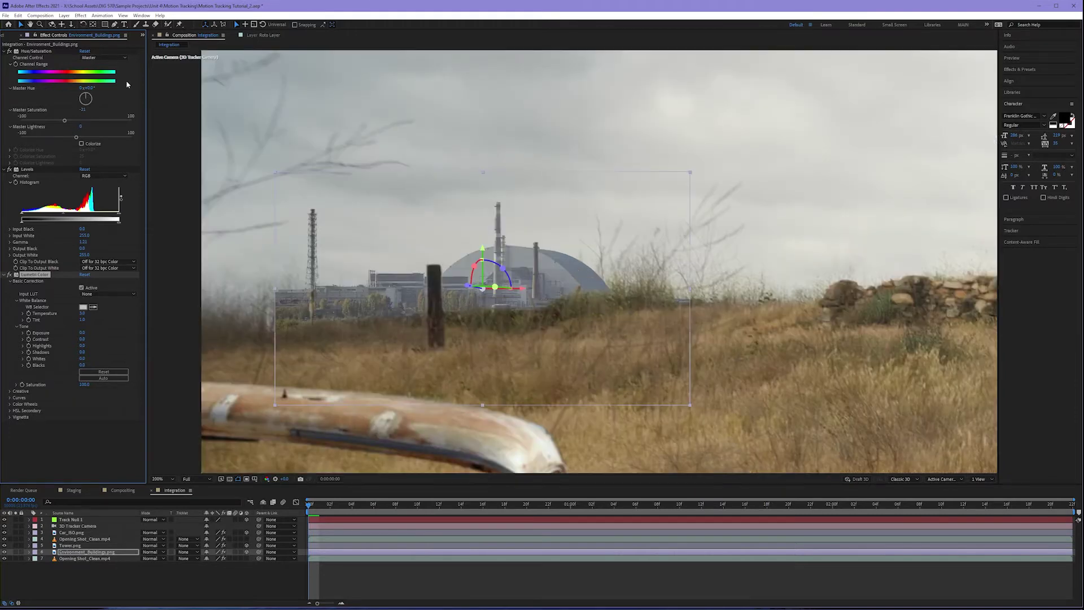
- Add Camera Lens Blur to Environment_Buildings.png and set Blur Radius to 3
click(80, 16)
mouse_move(113, 69)
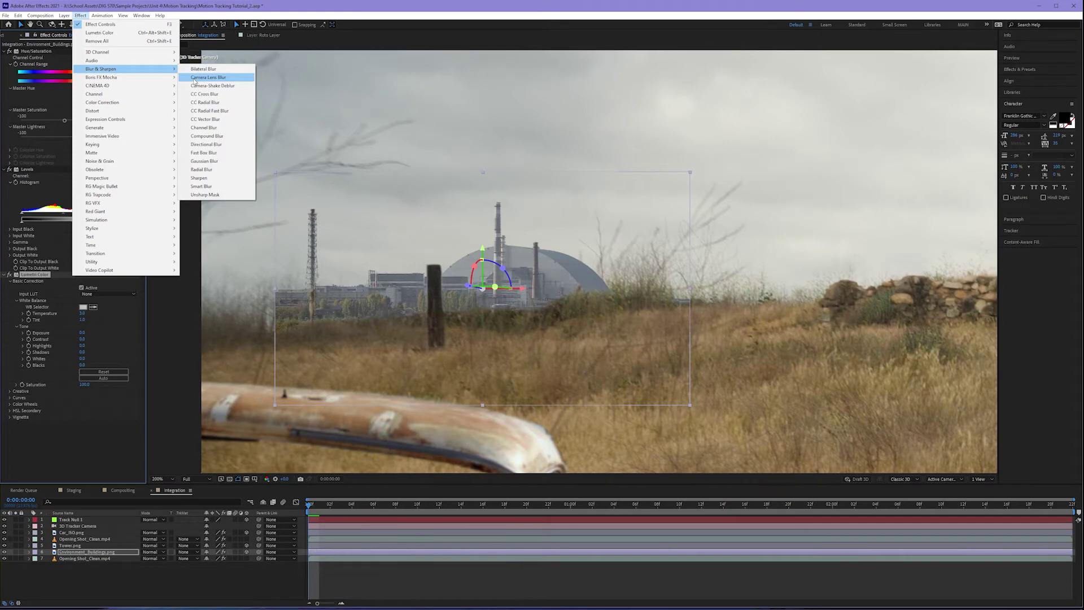
click(194, 81)
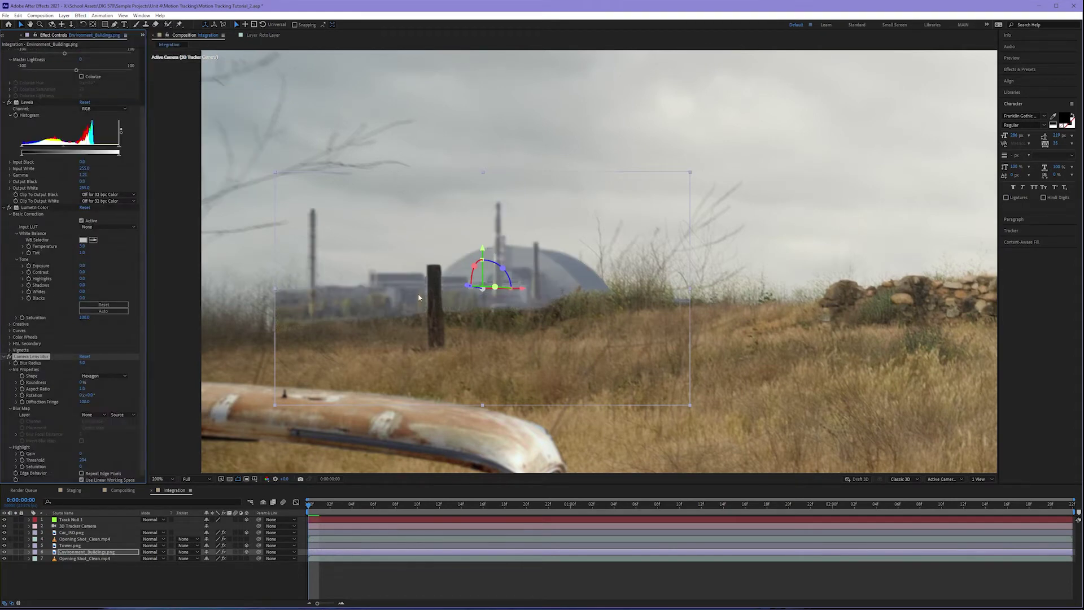
key(period)
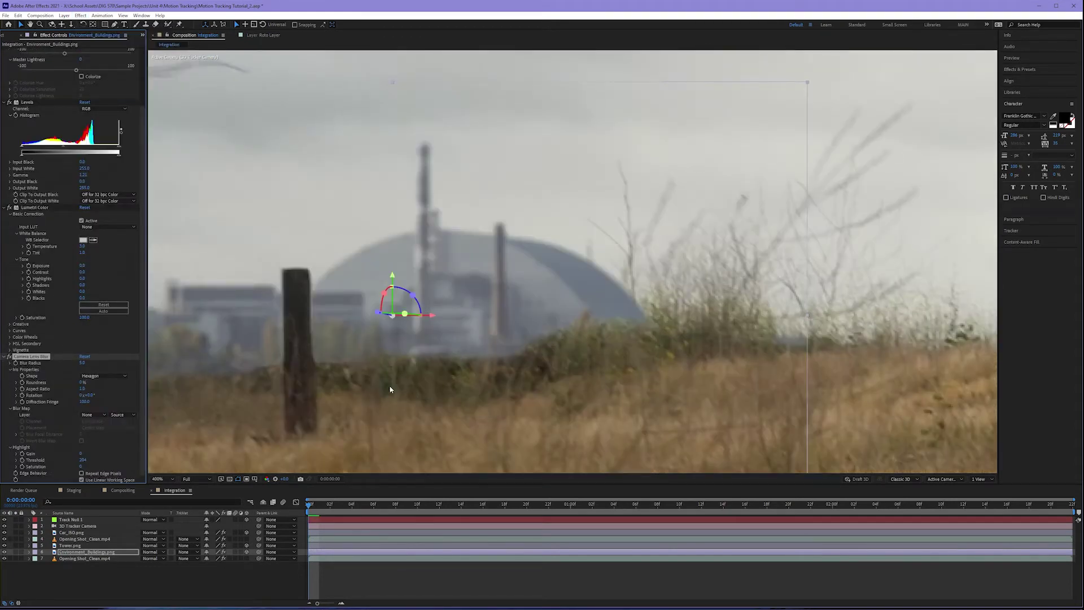
click(81, 363)
click(82, 363)
text(3)
key(Return)
key(comma)
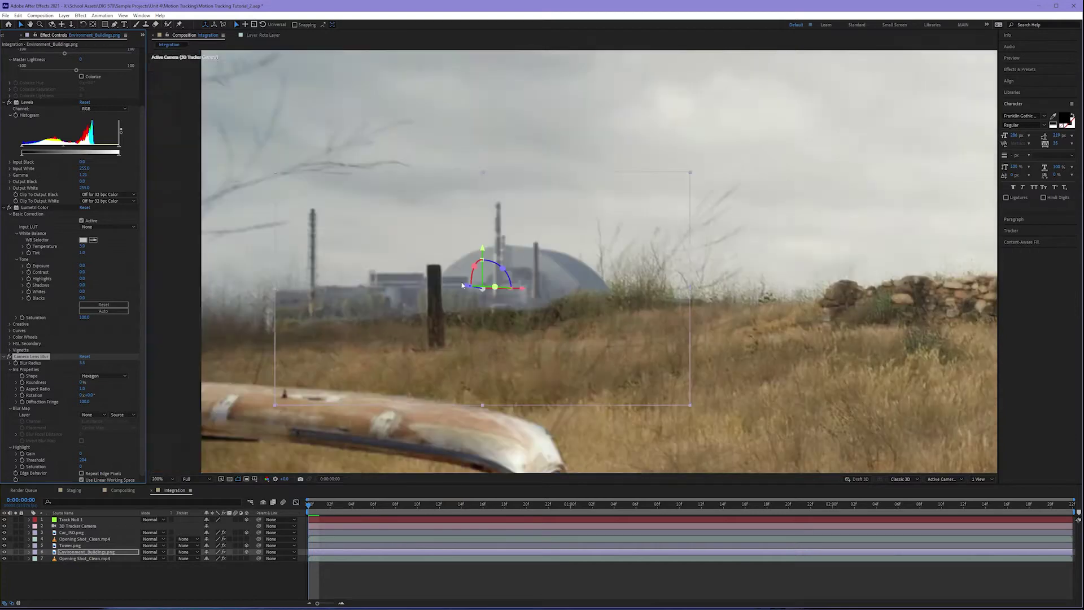
key(comma)
- Zoom to 200% on the power plant dome and select Environment_Buildings.png to show its effects
click(336, 365)
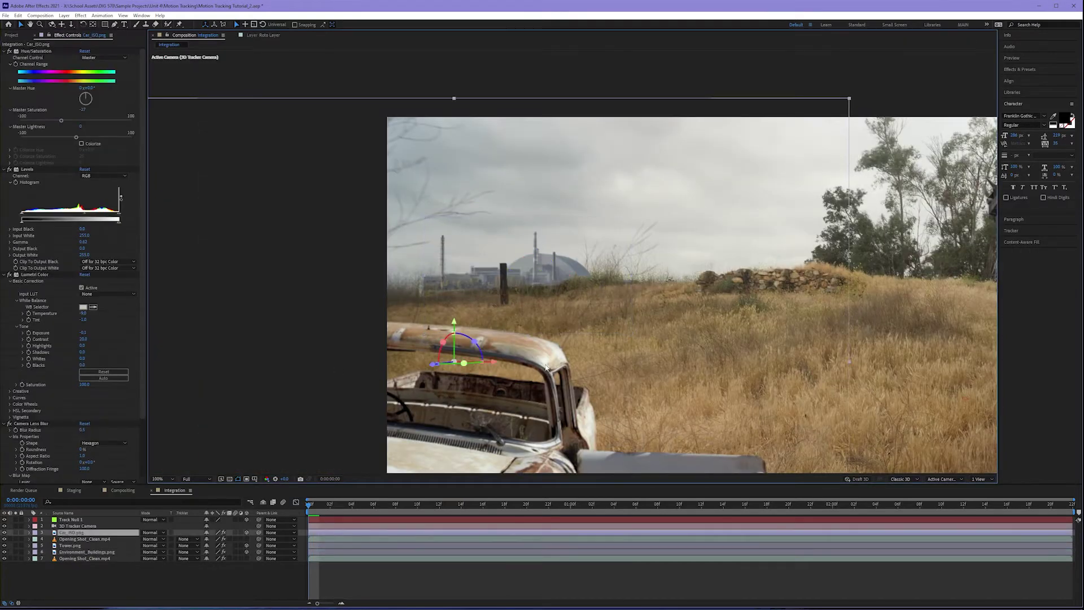
key(comma)
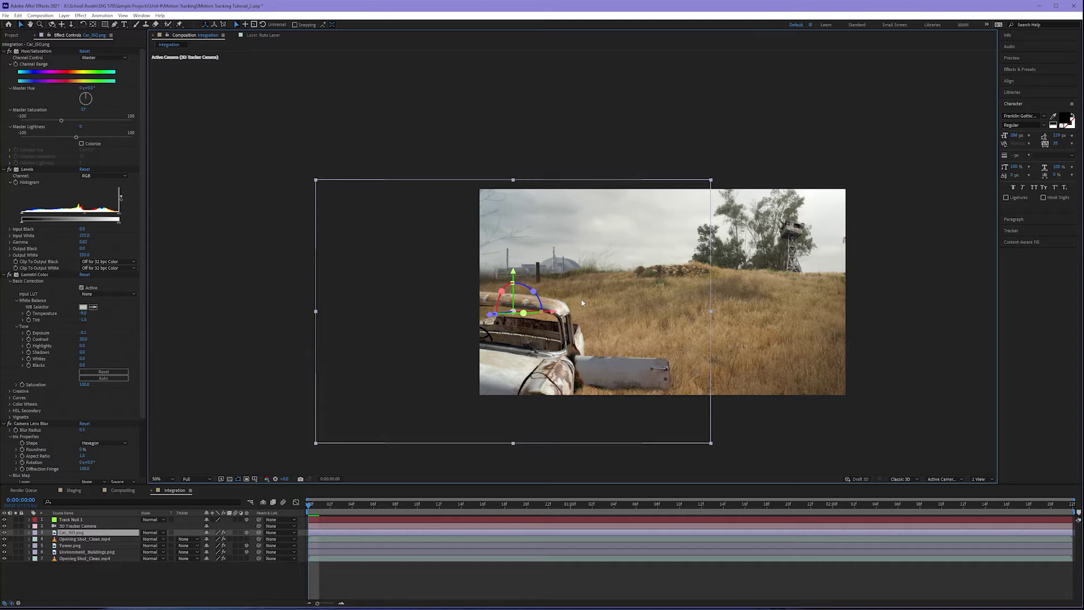
scroll(571, 269, up, 1)
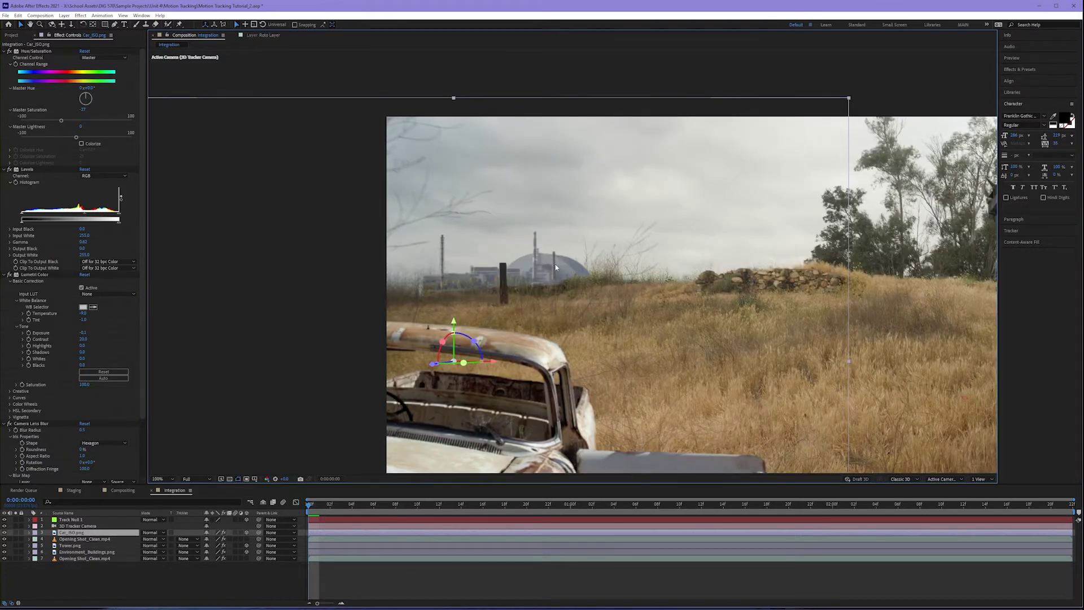
scroll(556, 266, up, 1)
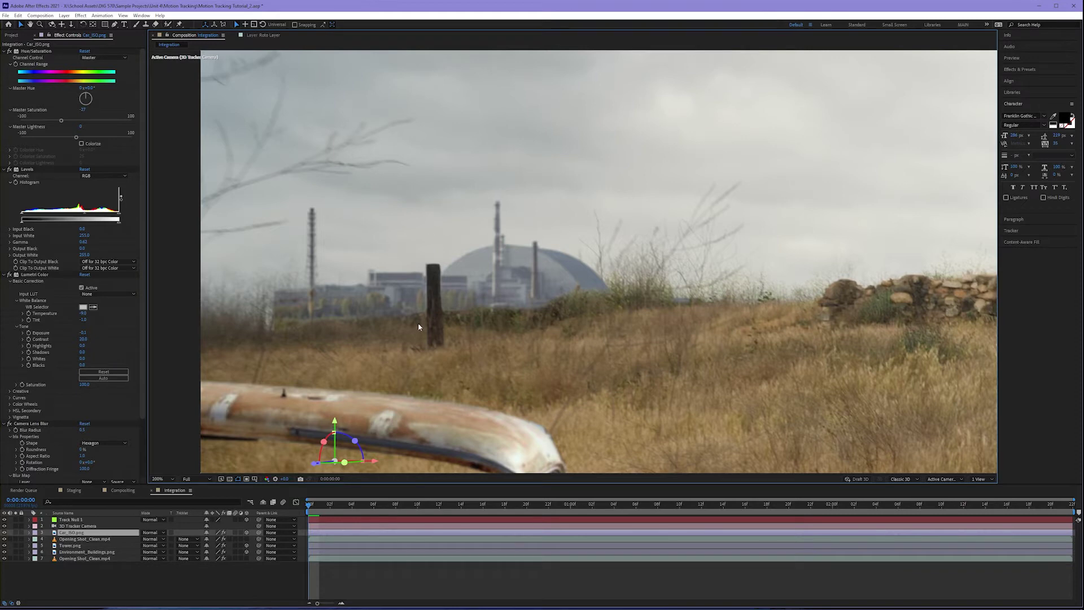
click(103, 552)
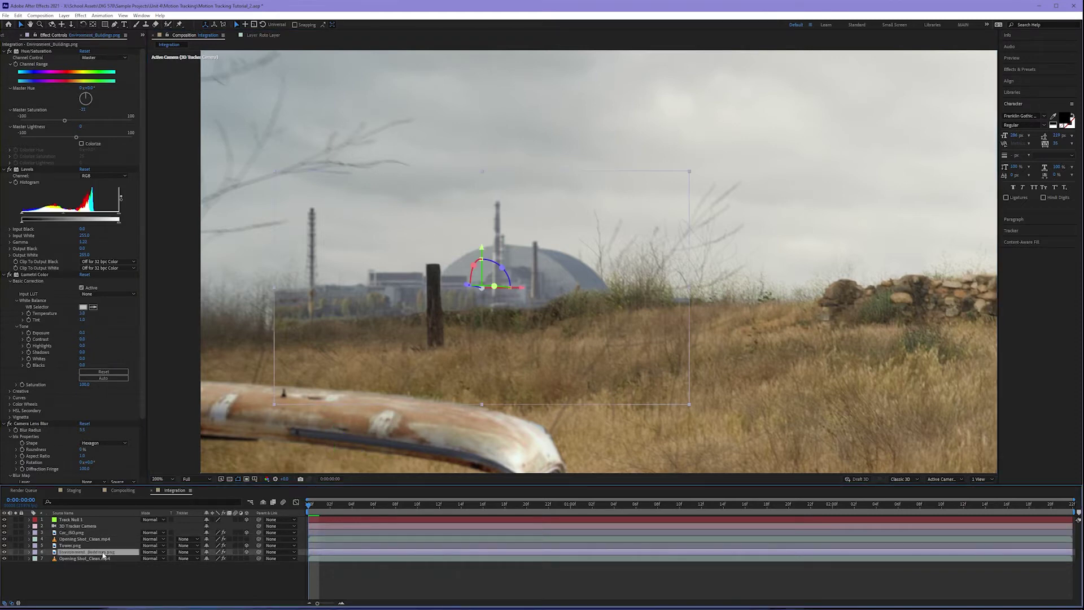
- Draw a closed four-point mask around the distant power plant on Environment_Buildings.png and show its Mask Feather
click(115, 25)
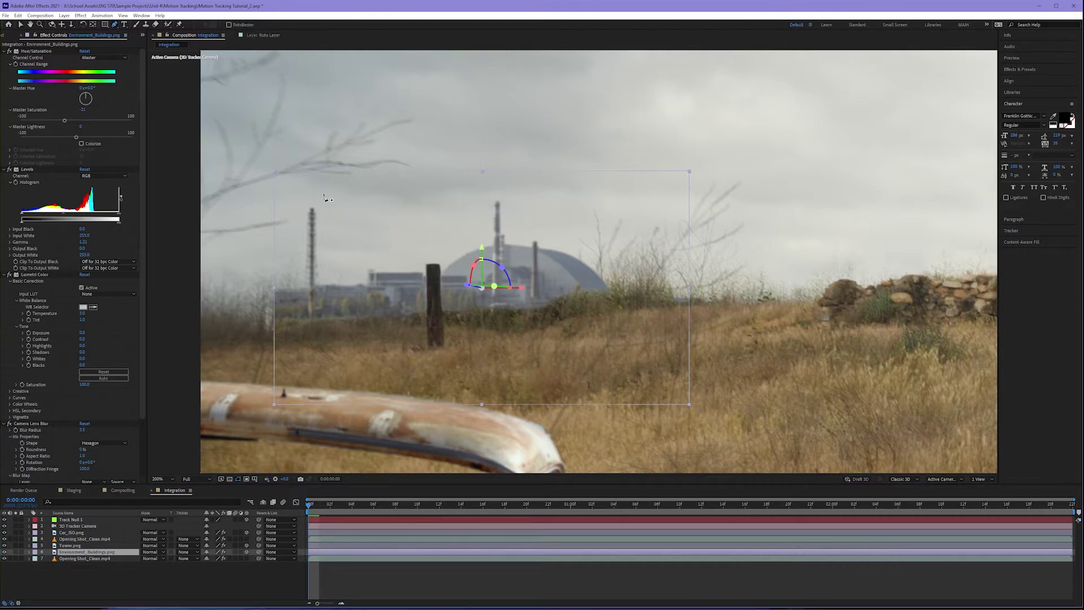
key(comma)
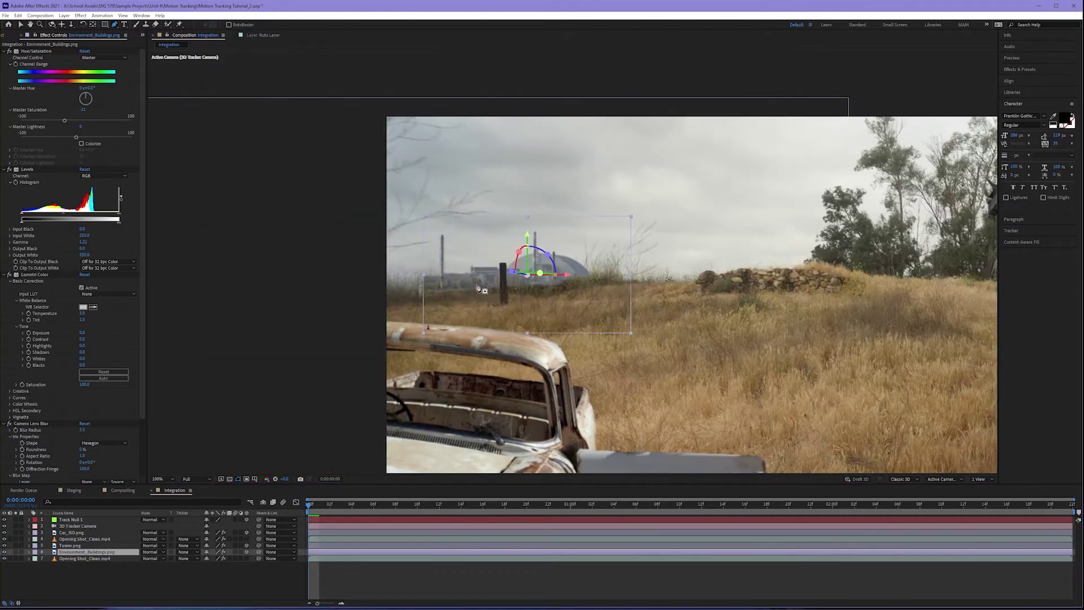
click(376, 252)
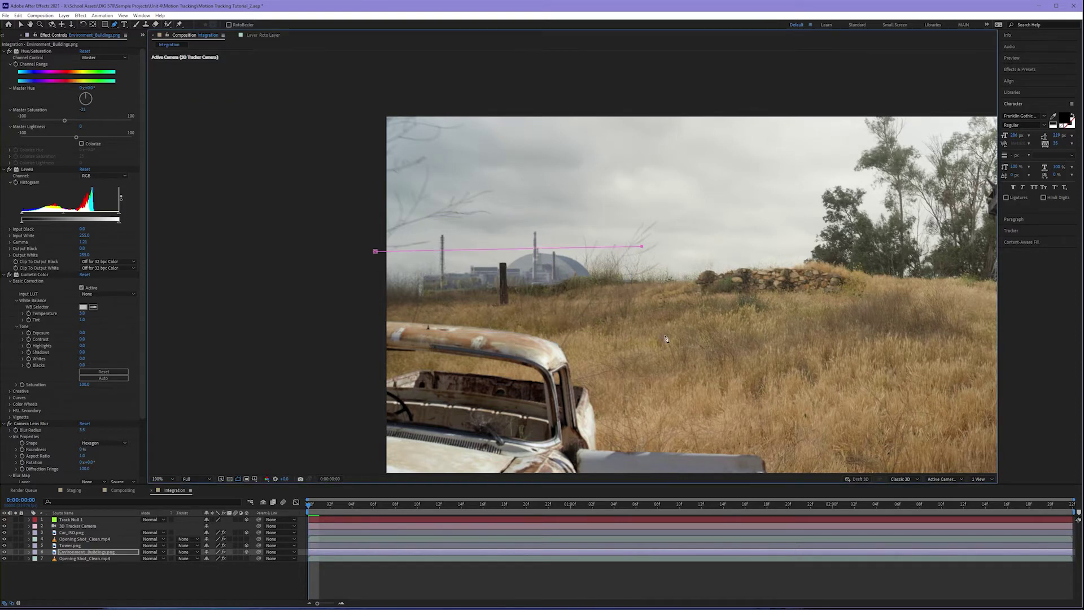
click(672, 361)
click(347, 389)
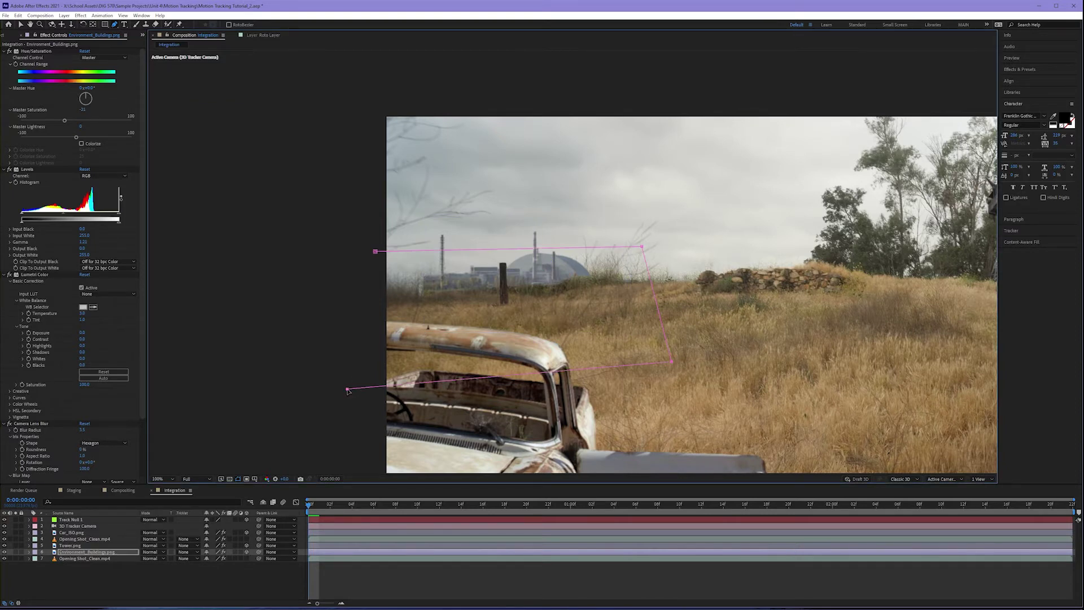
click(375, 252)
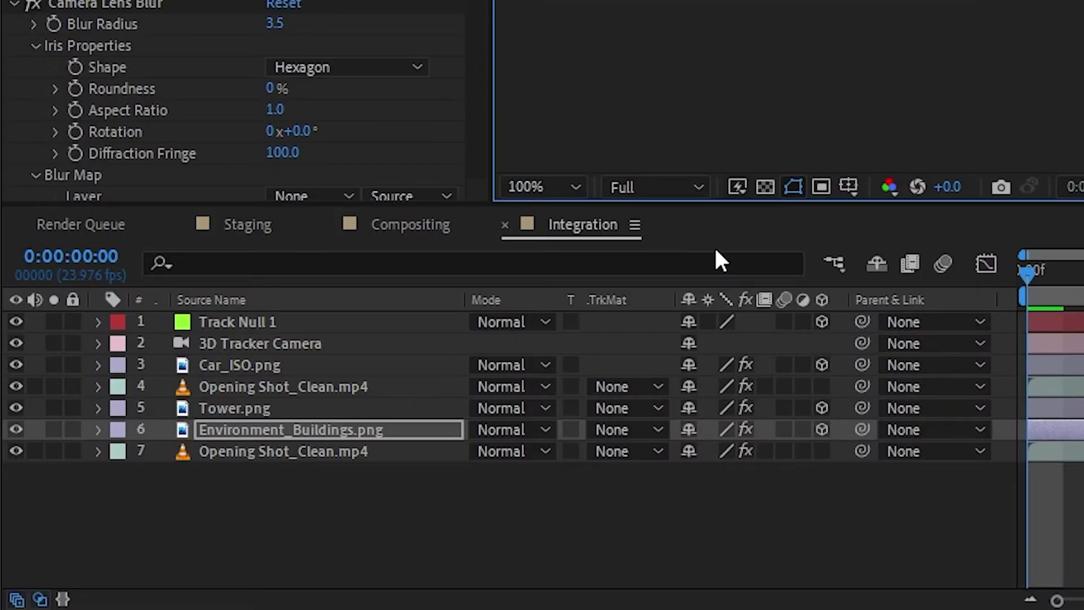
key(f)
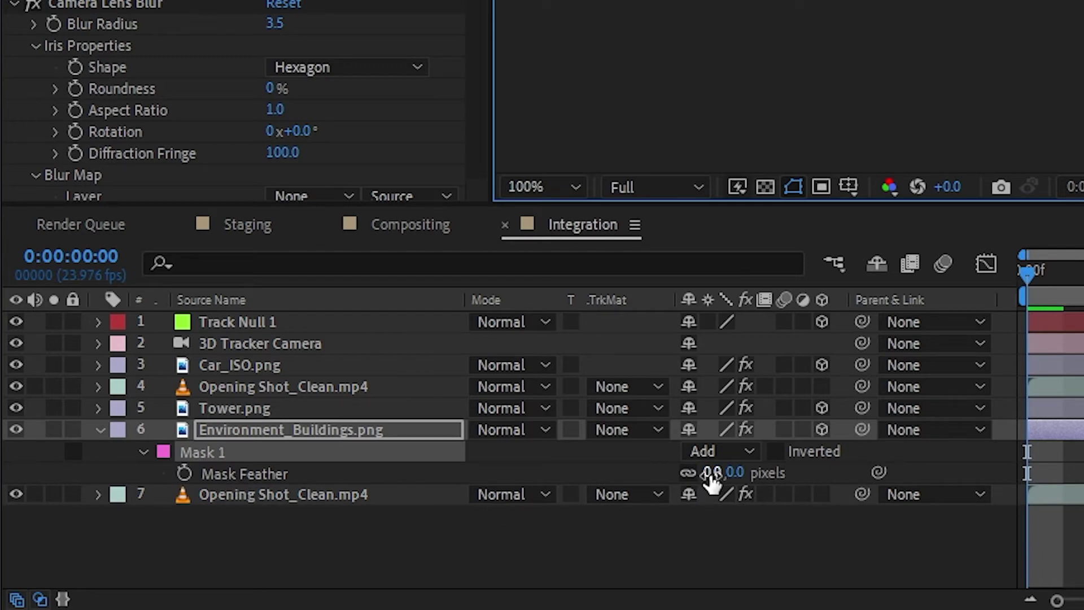
- Feather the plant mask to about 347 px, lower its top corners slightly, then deselect the layer
drag(711, 480, 951, 465)
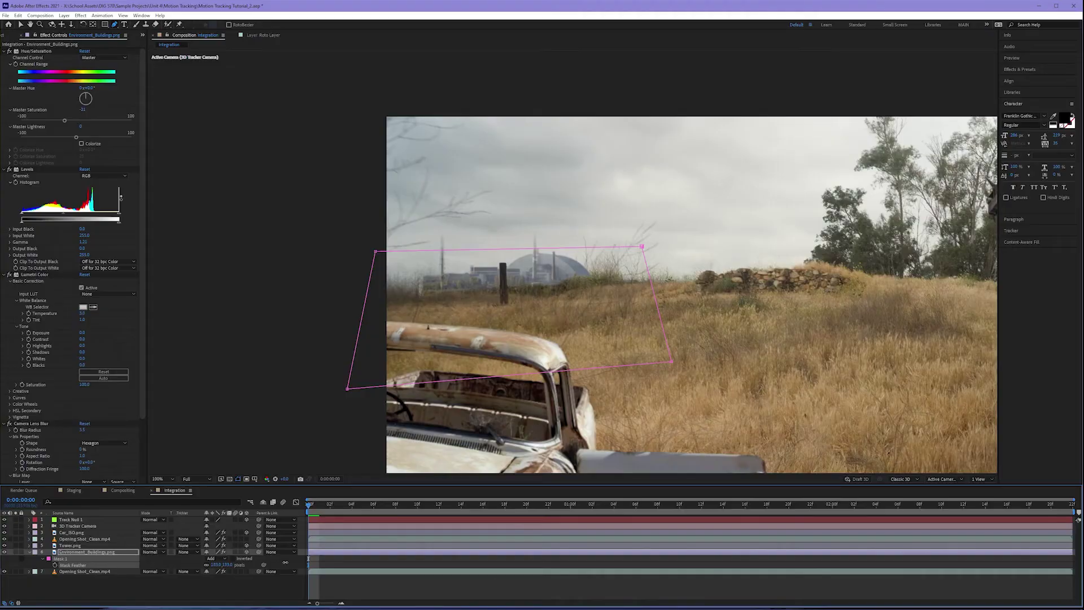
drag(309, 561, 338, 559)
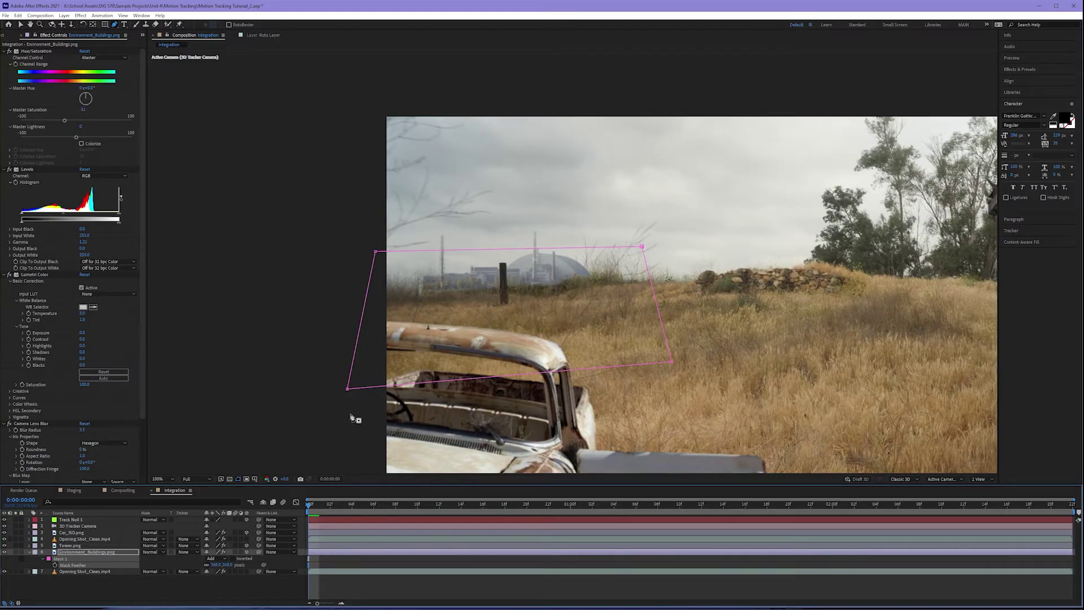
drag(376, 254, 365, 276)
drag(641, 247, 642, 261)
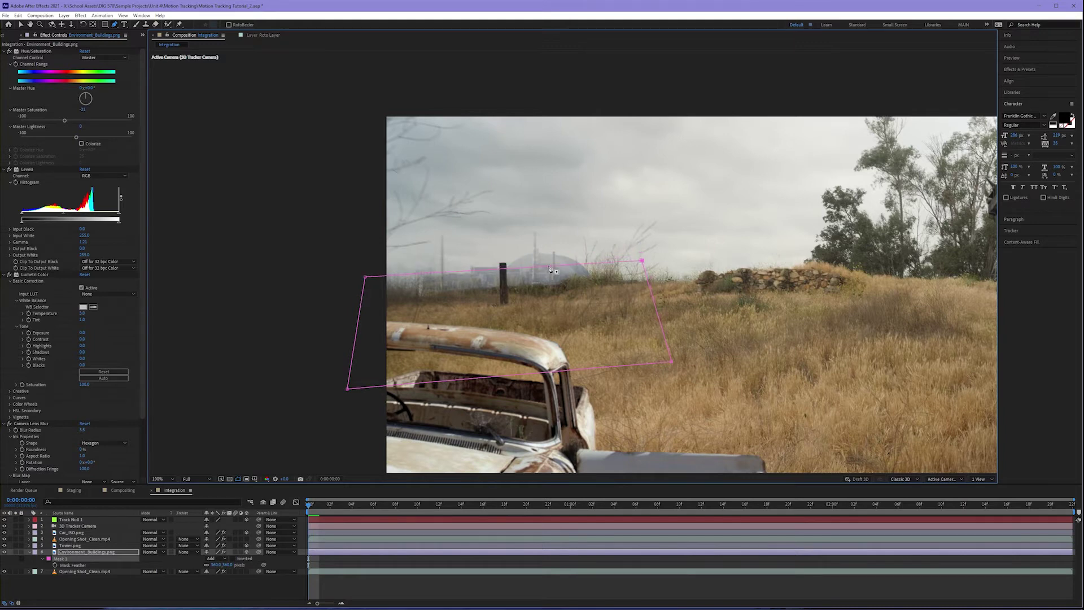
drag(371, 276, 372, 268)
scroll(494, 331, down, 2)
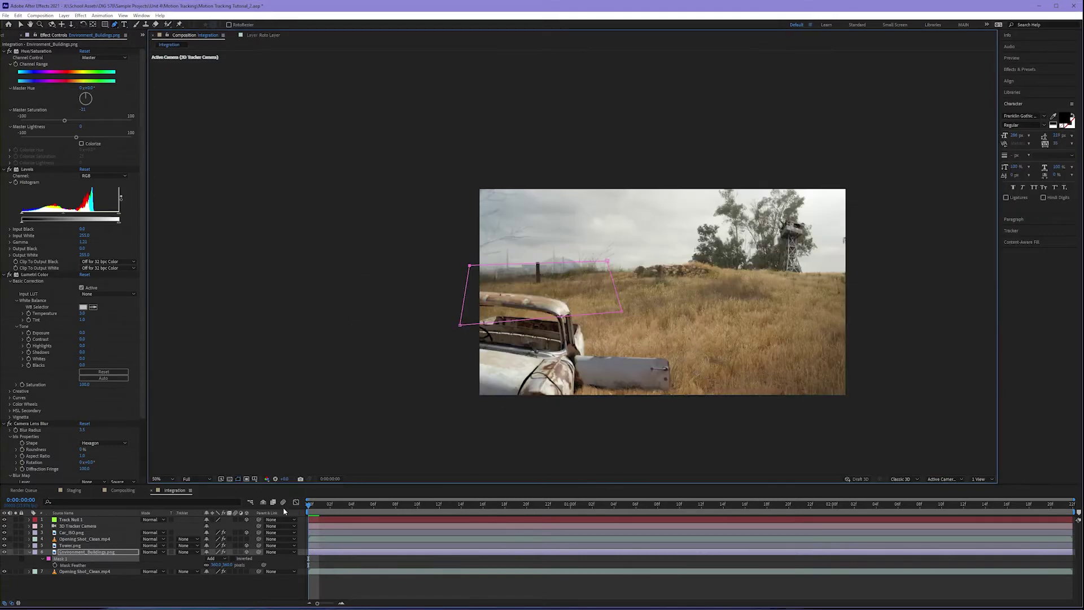
click(244, 588)
scroll(498, 360, right, 4)
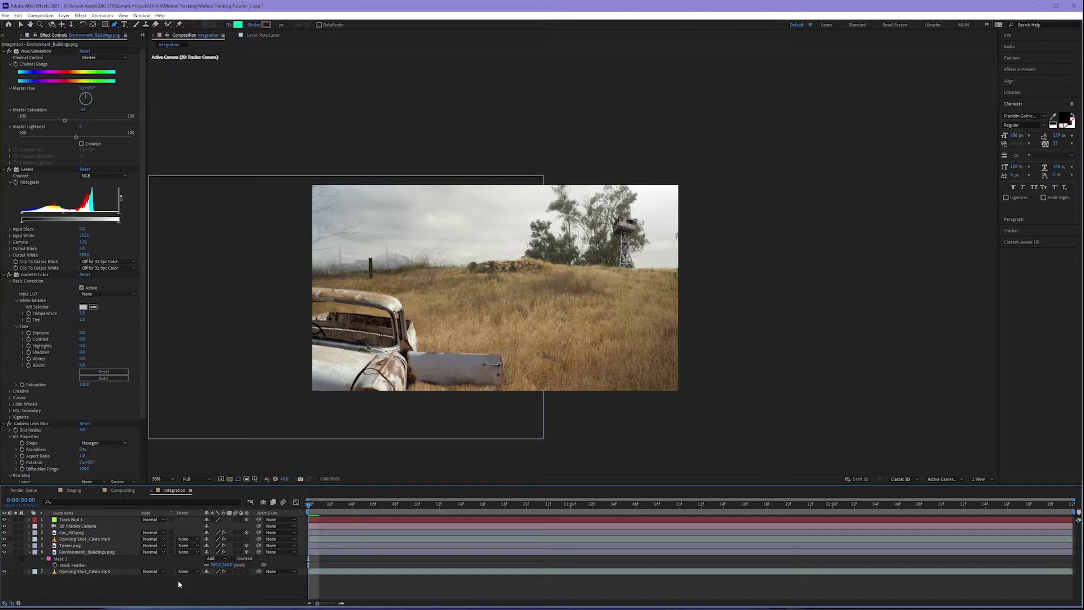
- Fit the viewer and add Adjustment Layer 3 at the top of the Integration comp
click(163, 479)
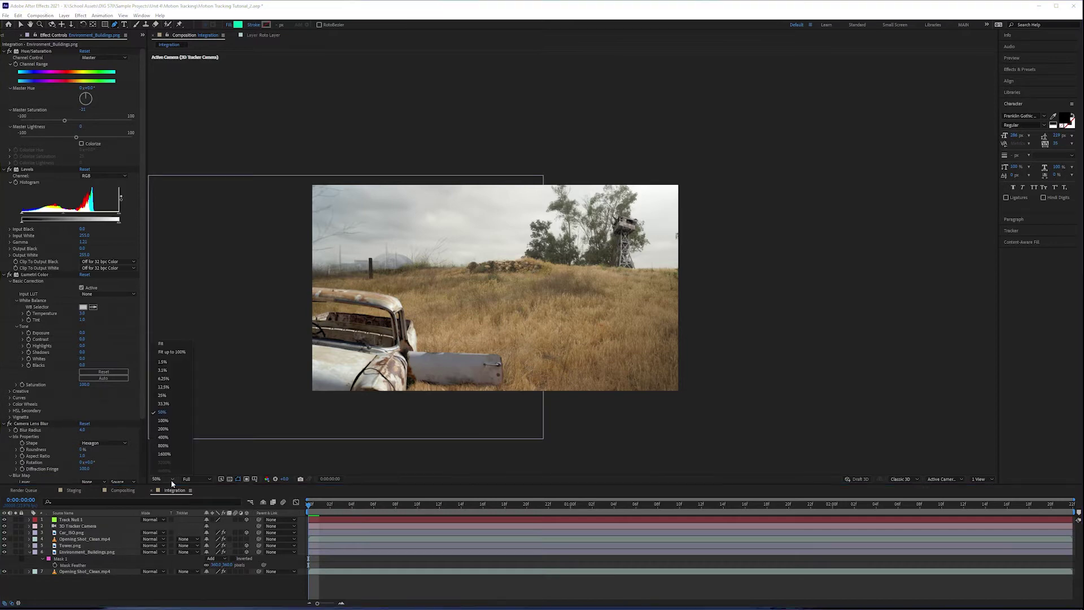
click(169, 351)
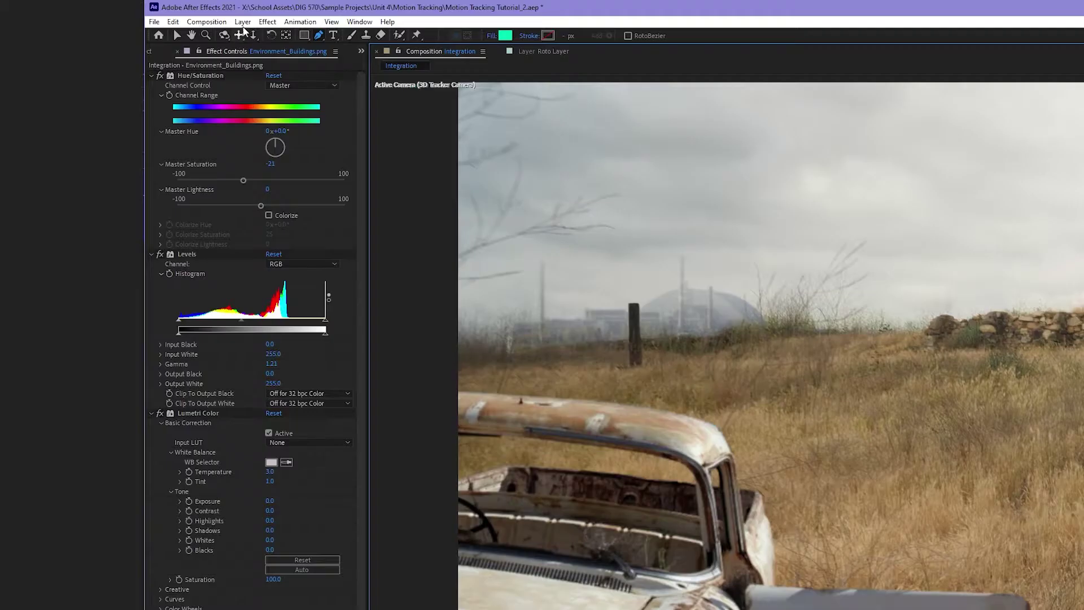
click(63, 15)
mouse_move(250, 38)
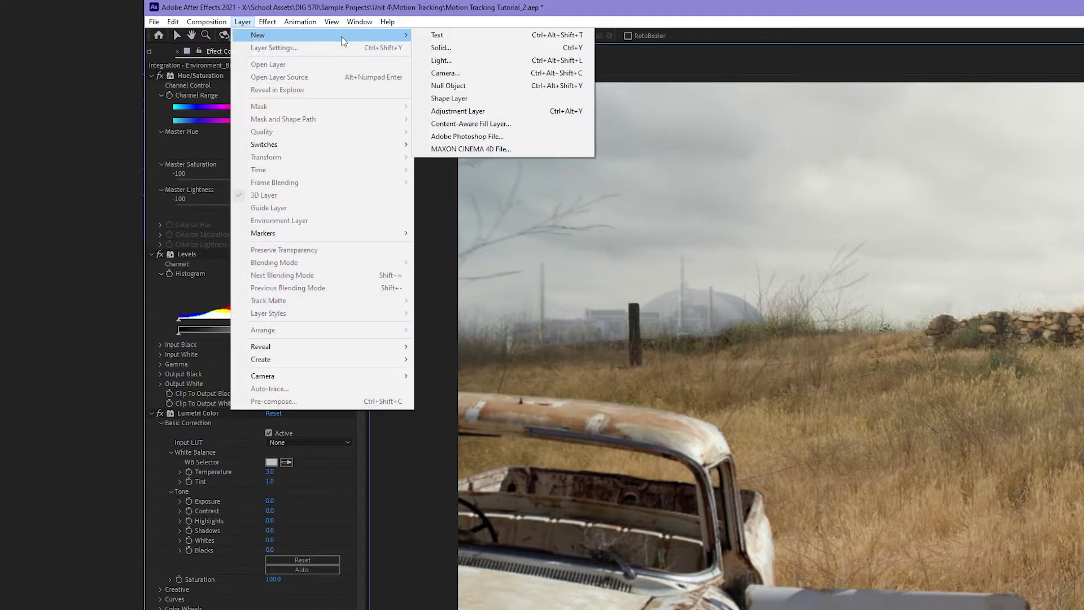
click(459, 111)
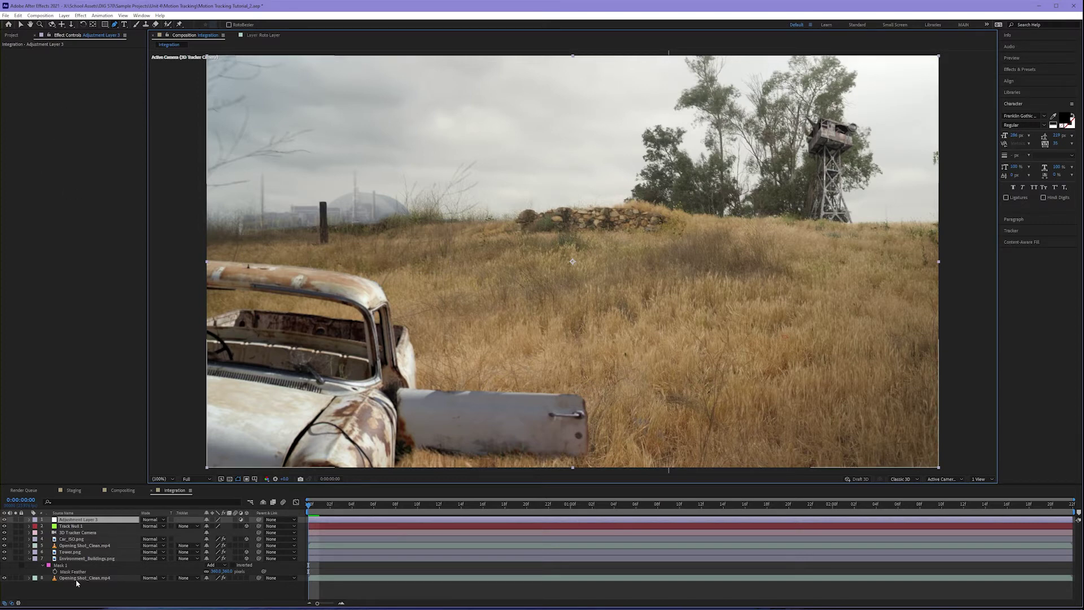
- Apply Lumetri Color to Adjustment Layer 3 with the SL CLEAN FUJI A HDR creative look
click(80, 15)
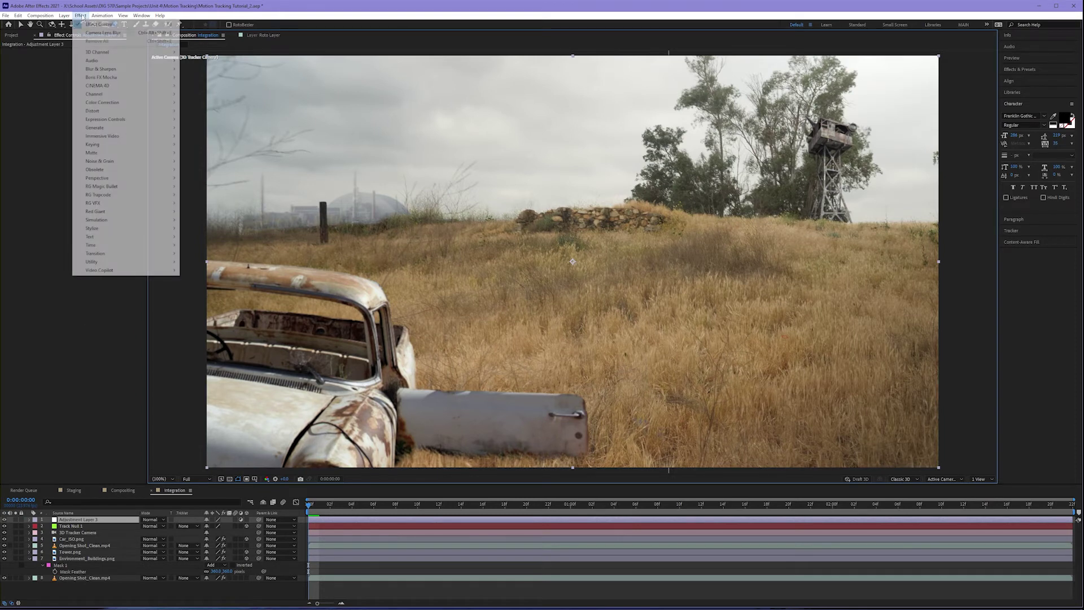
mouse_move(101, 104)
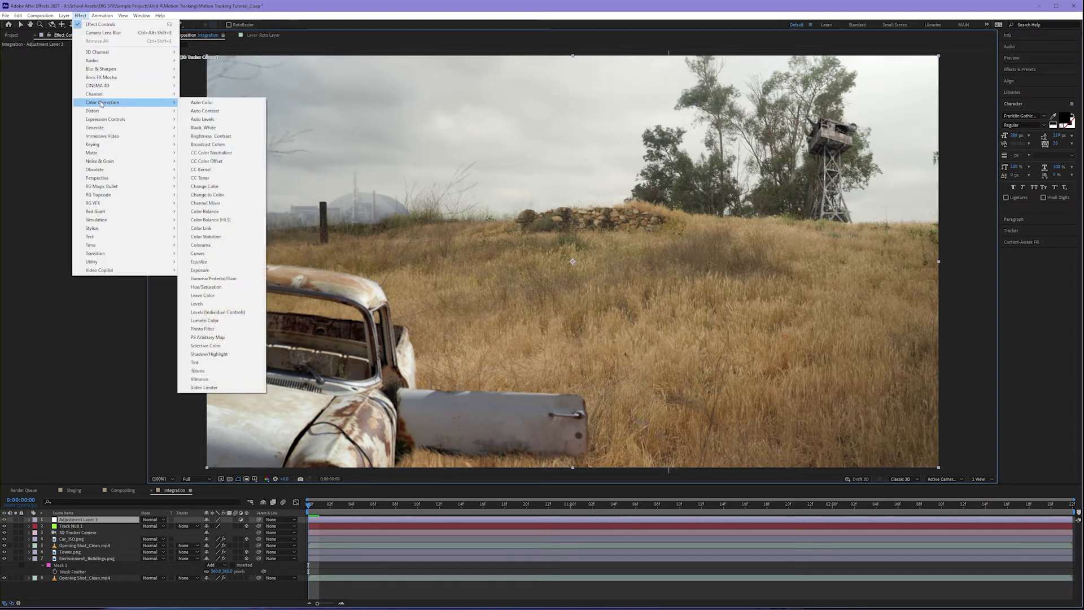
click(210, 322)
key(v)
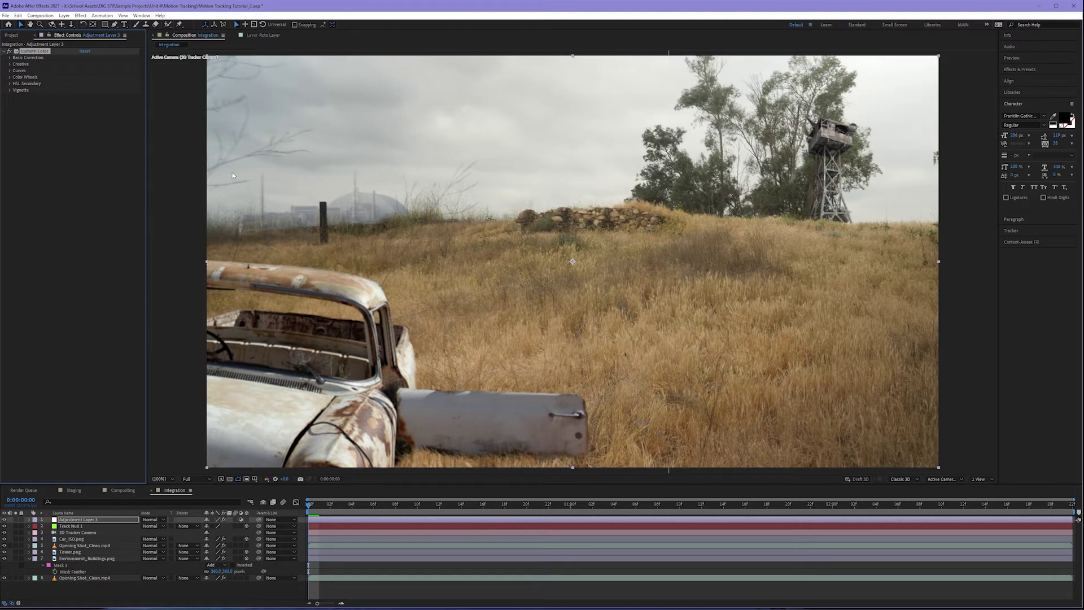
click(10, 65)
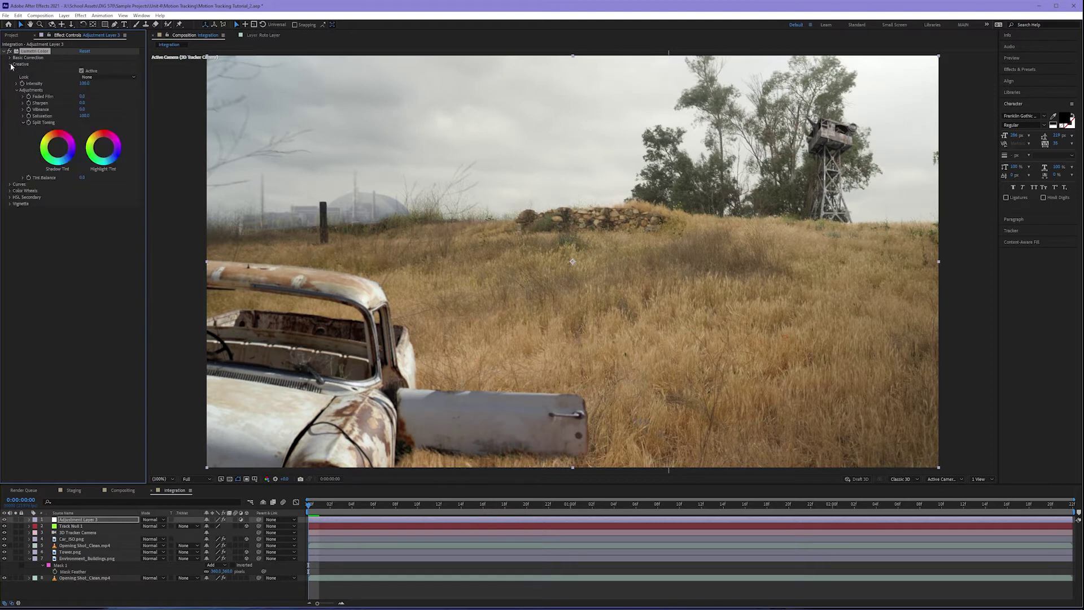
click(133, 76)
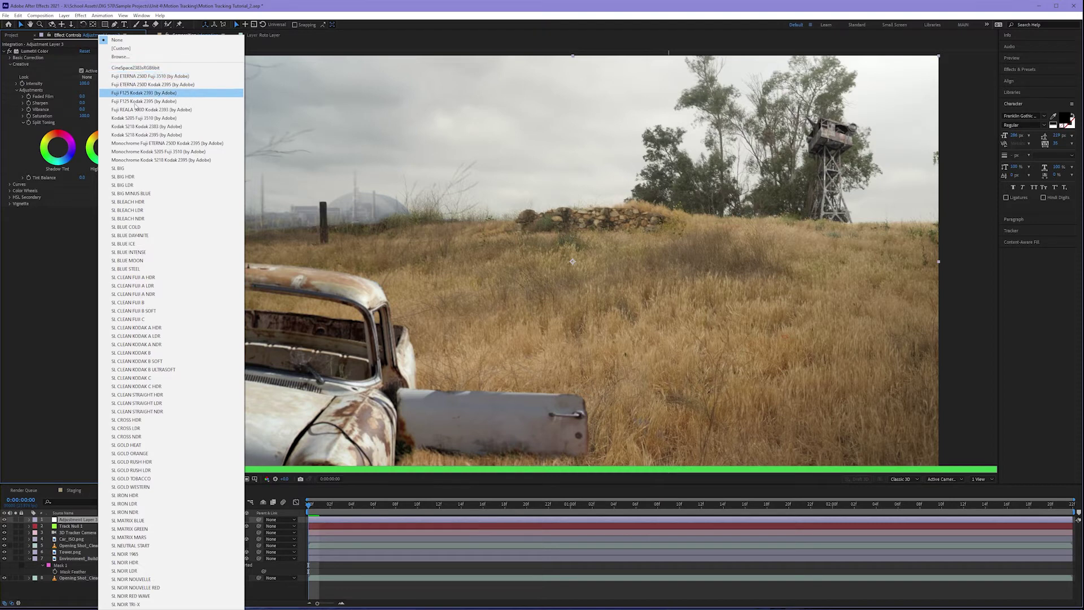
click(162, 278)
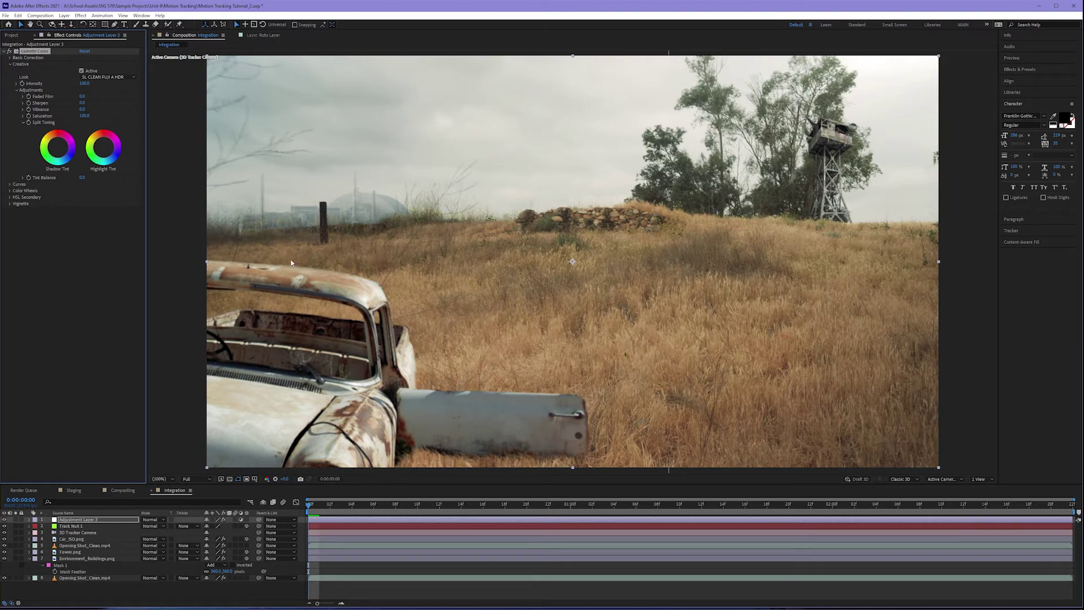
key(comma)
key(comma)
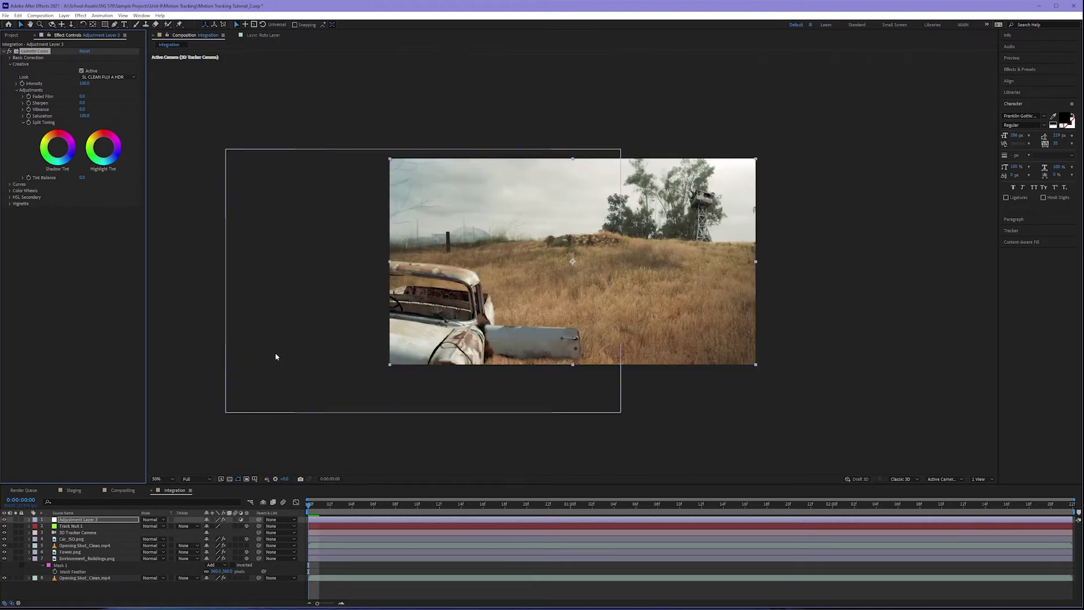
- Set Lumetri Basic Correction Temperature to 3.0 and Tint to 1.0
click(9, 59)
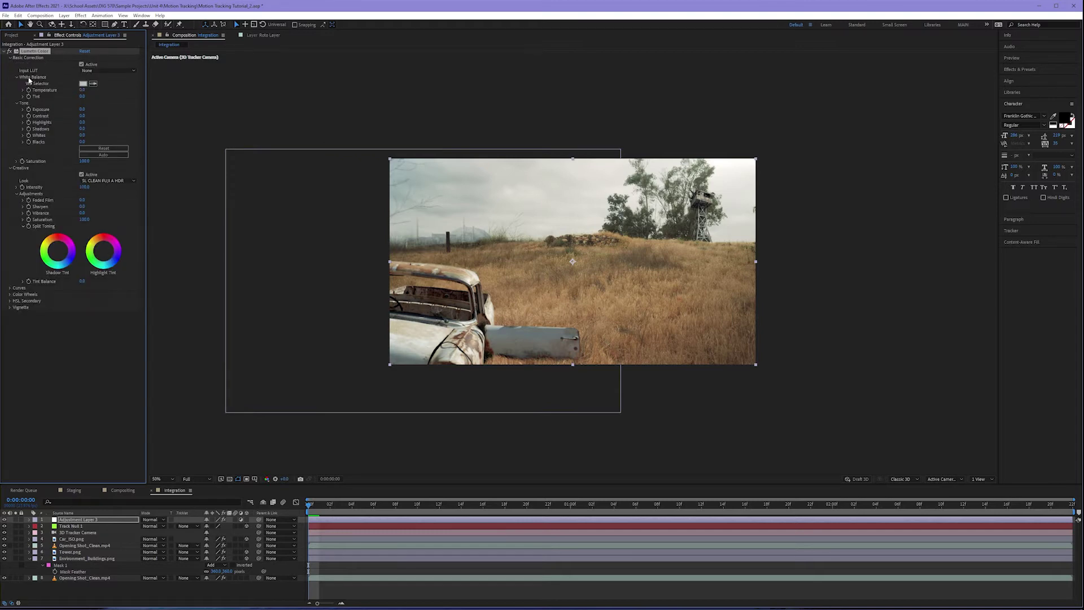
key(slash)
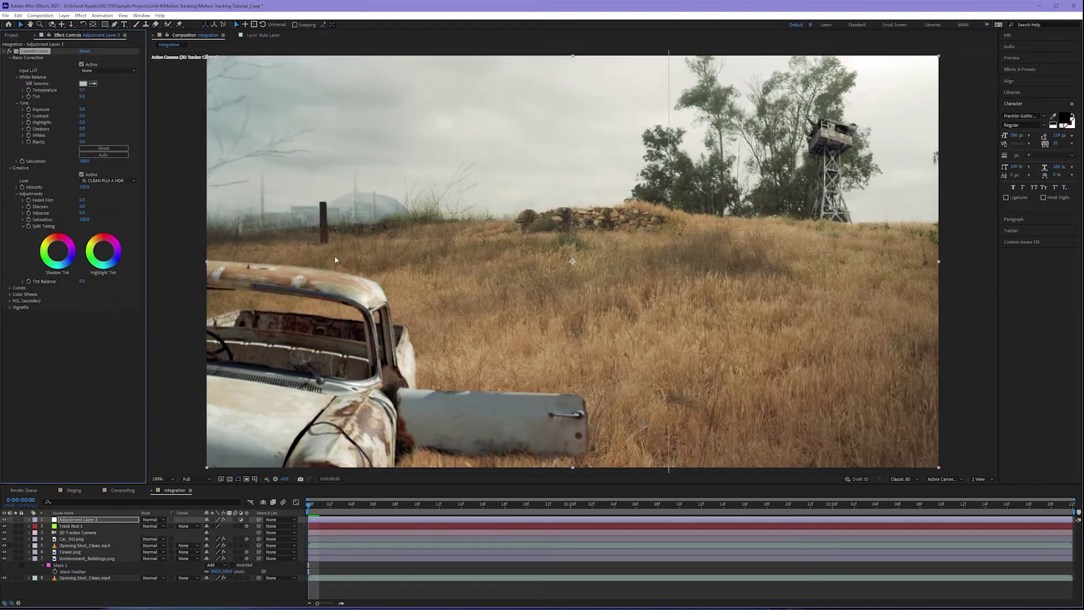
click(81, 91)
text(3)
key(Return)
click(82, 97)
text(1)
key(Return)
- Expand the Lumetri Color Wheels and review the grade at 50% and 100% zoom
click(10, 294)
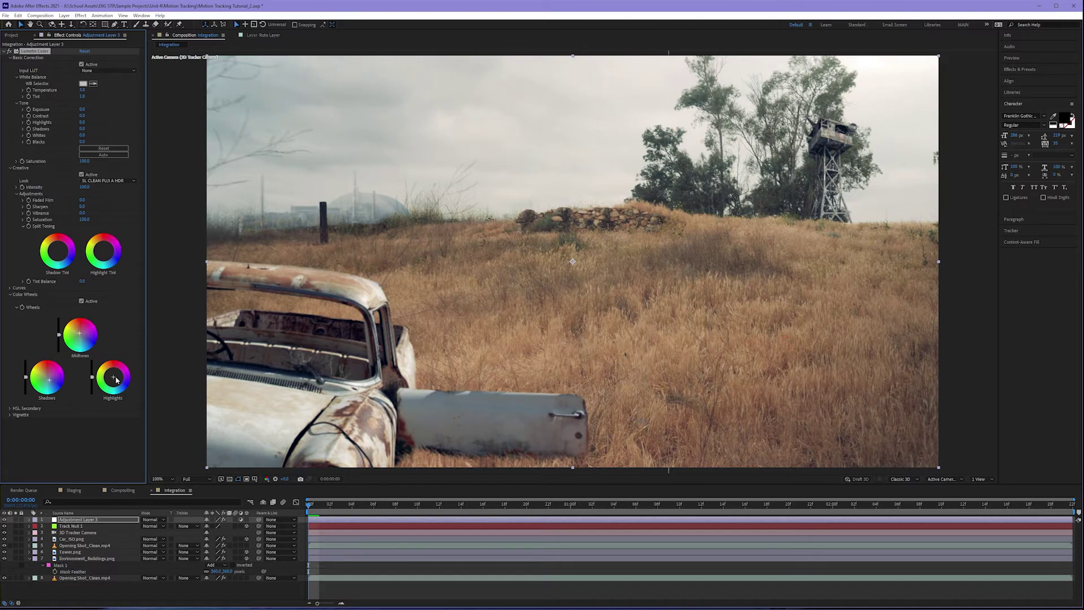
key(comma)
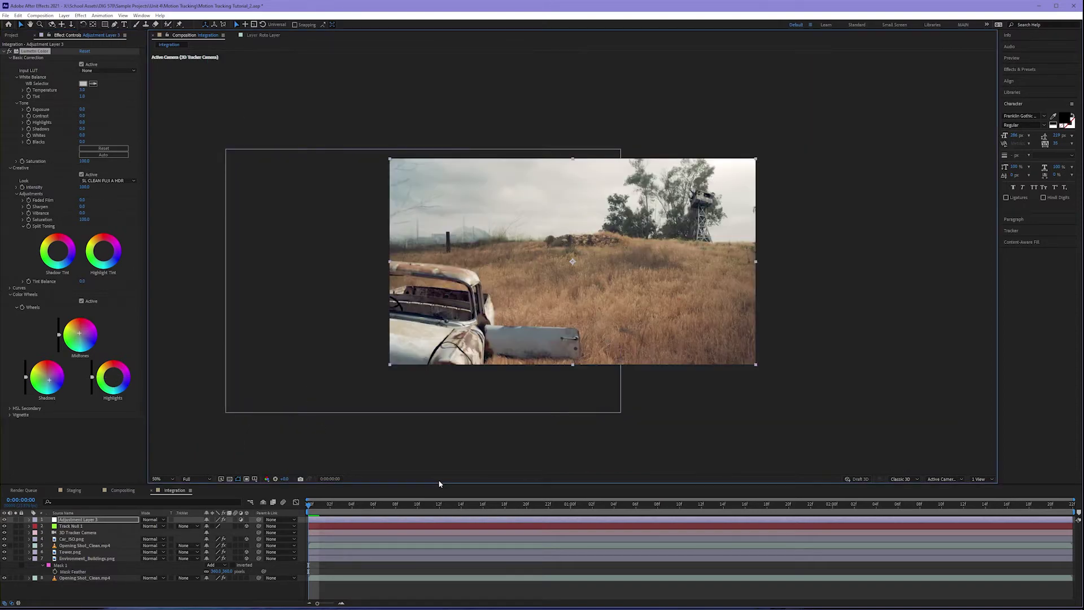
click(158, 478)
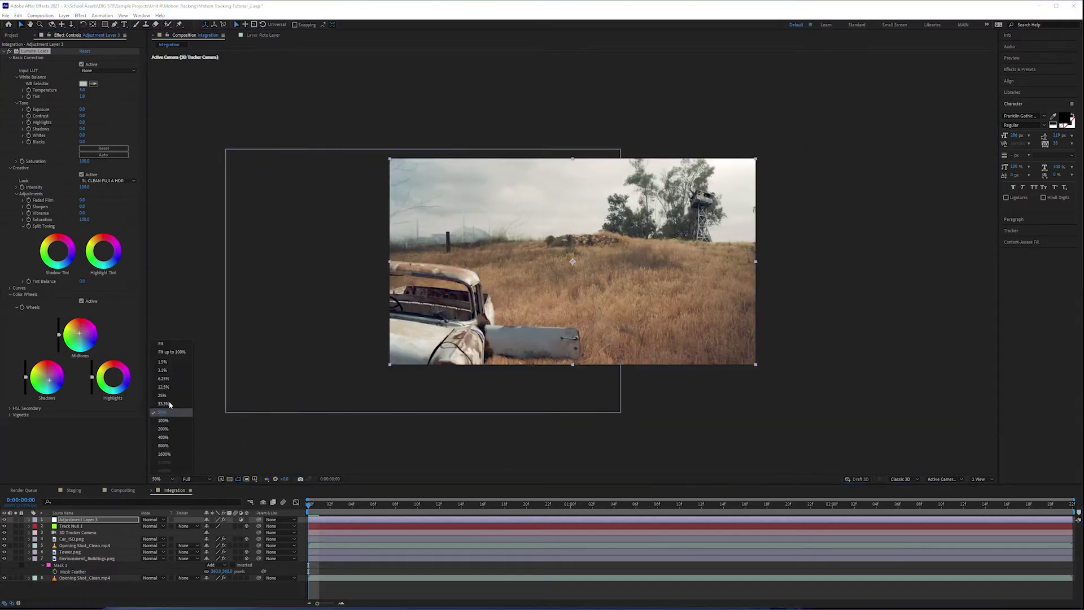
click(169, 410)
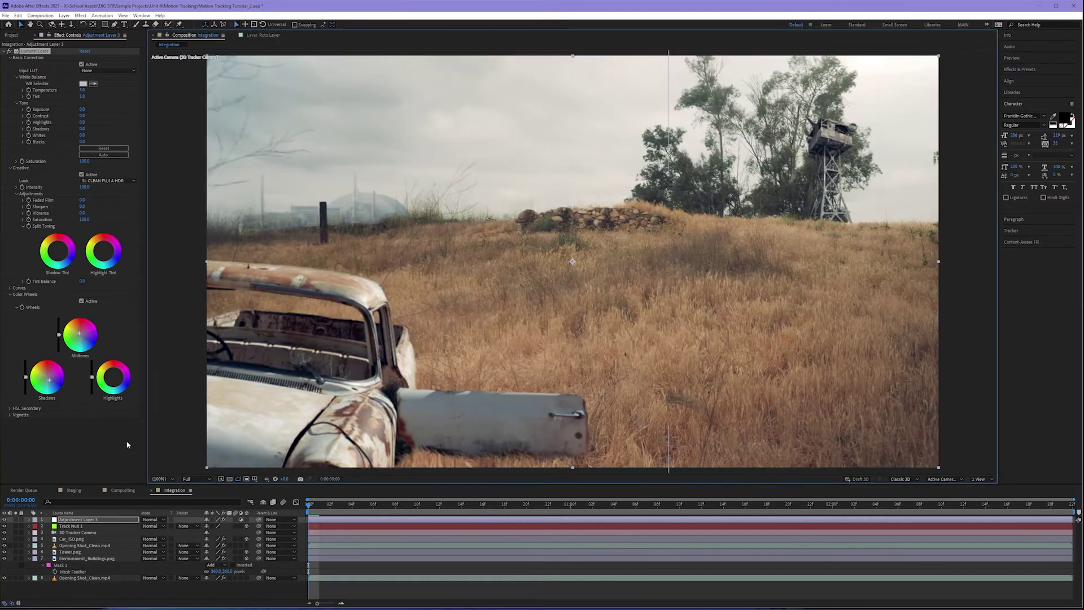
- Toggle the adjustment layer's grade off and on to compare, then select the Opening Shot_Clean.mp4 layer
click(4, 520)
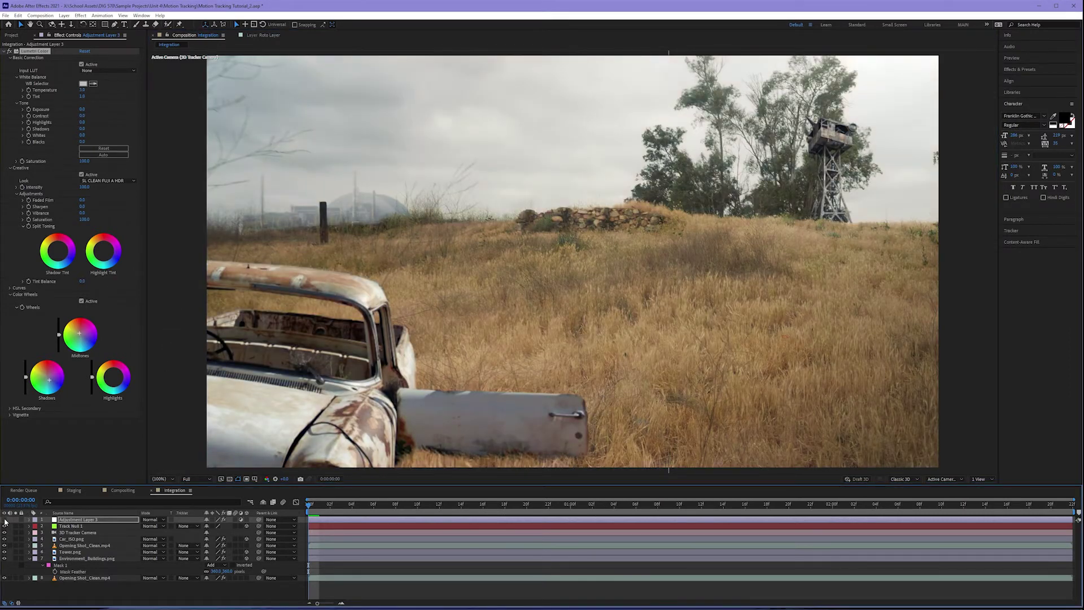
click(5, 520)
click(4, 519)
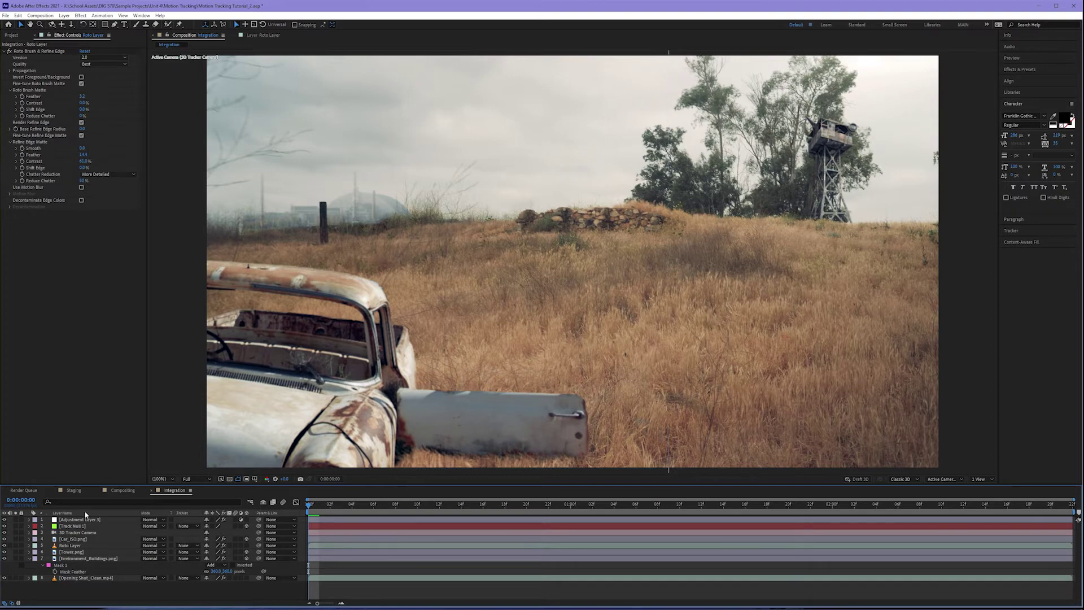
click(68, 578)
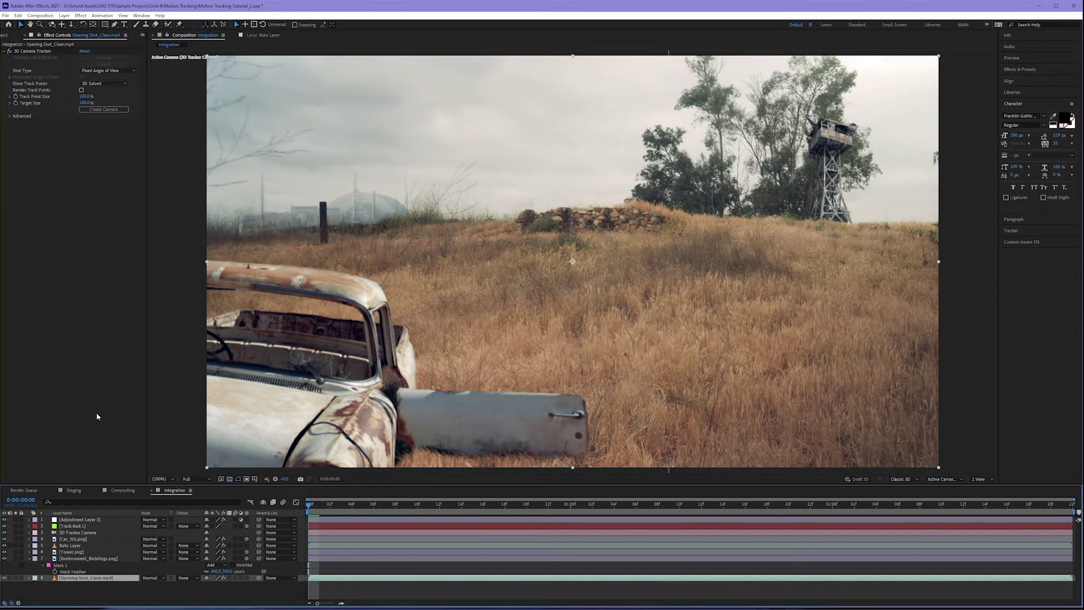
- Add Adjustment Layer 4 directly above the Opening Shot_Clean.mp4 plate
click(65, 15)
mouse_move(85, 24)
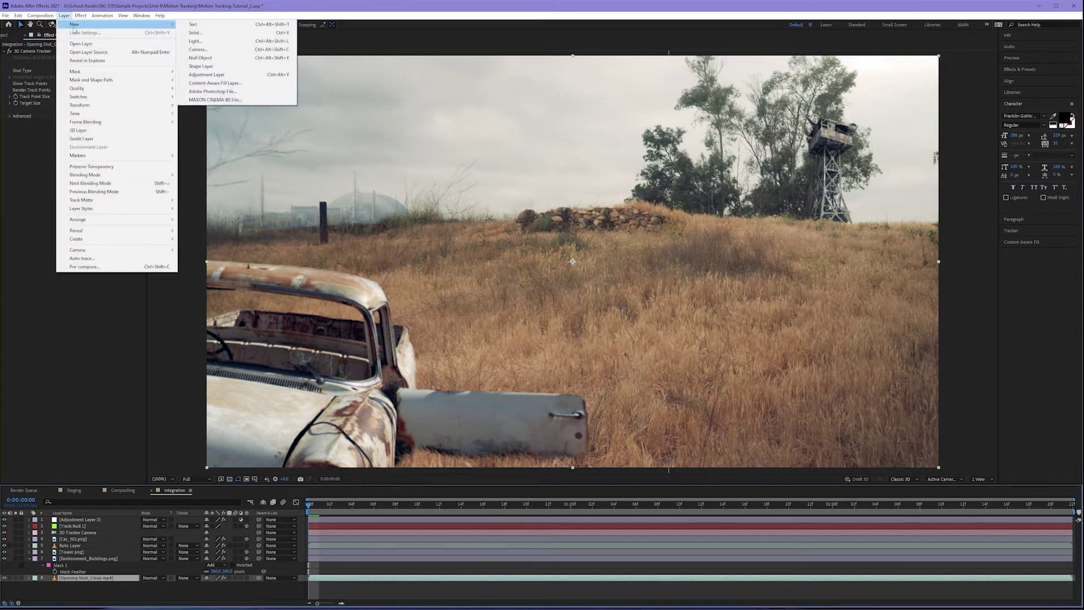
click(196, 75)
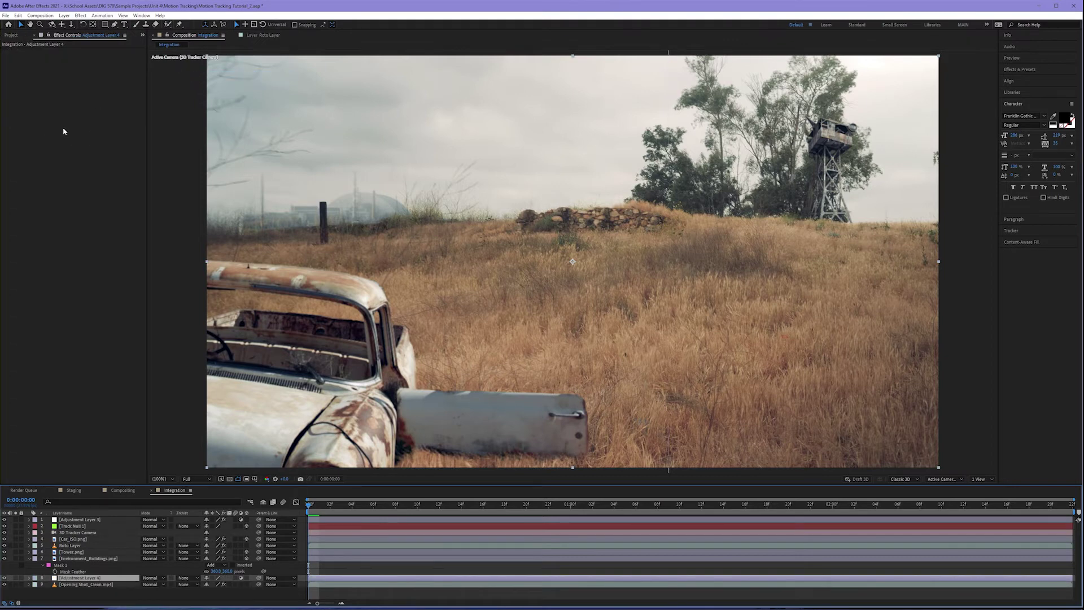
- Apply Curves to Adjustment Layer 4 and bow the RGB curve downward to darken the shot
click(83, 16)
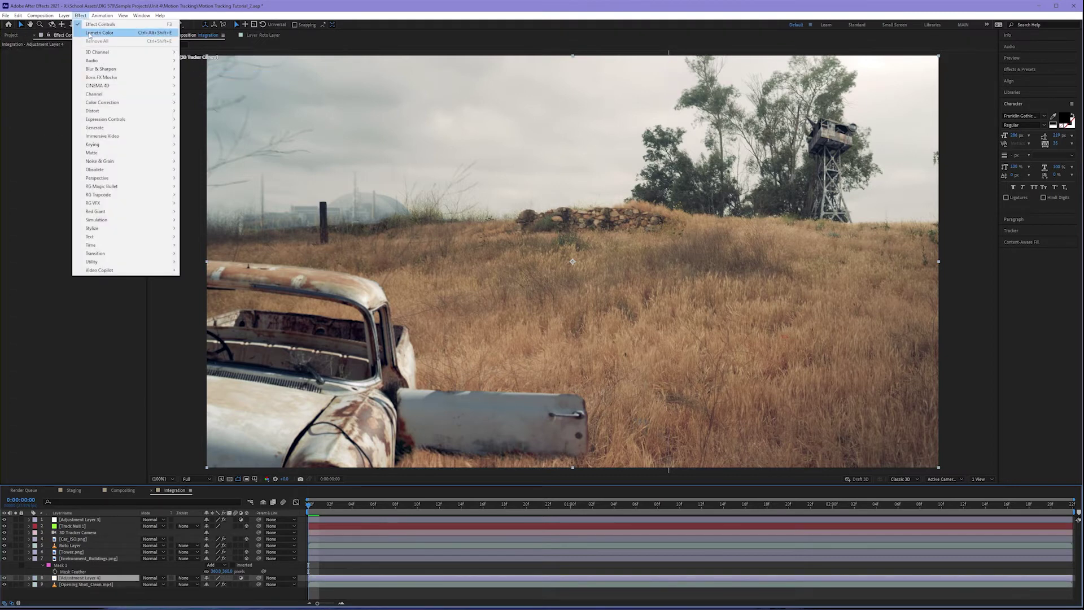
mouse_move(131, 106)
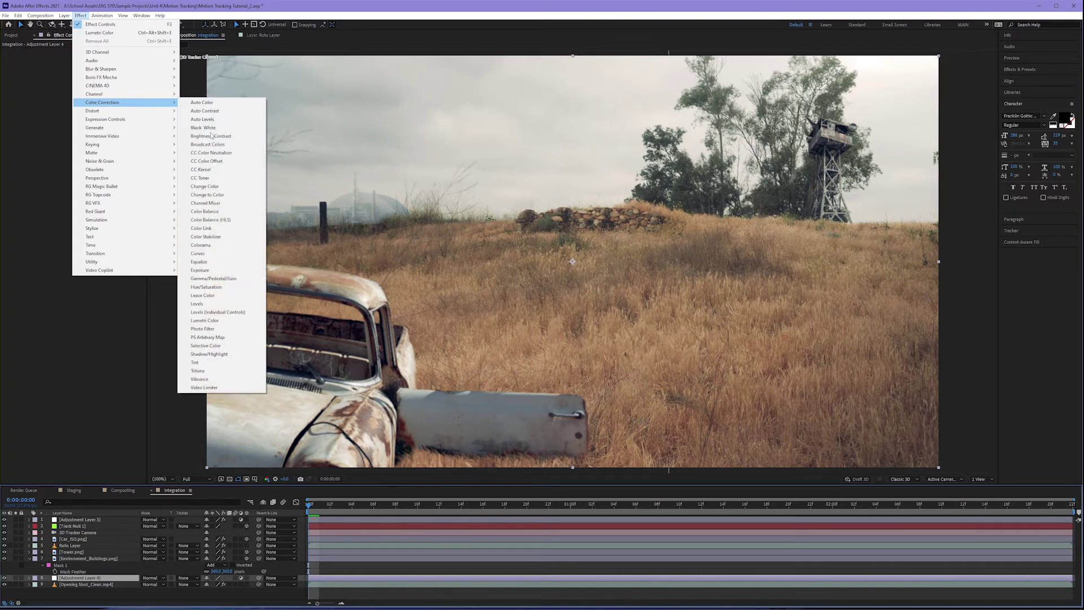
click(220, 253)
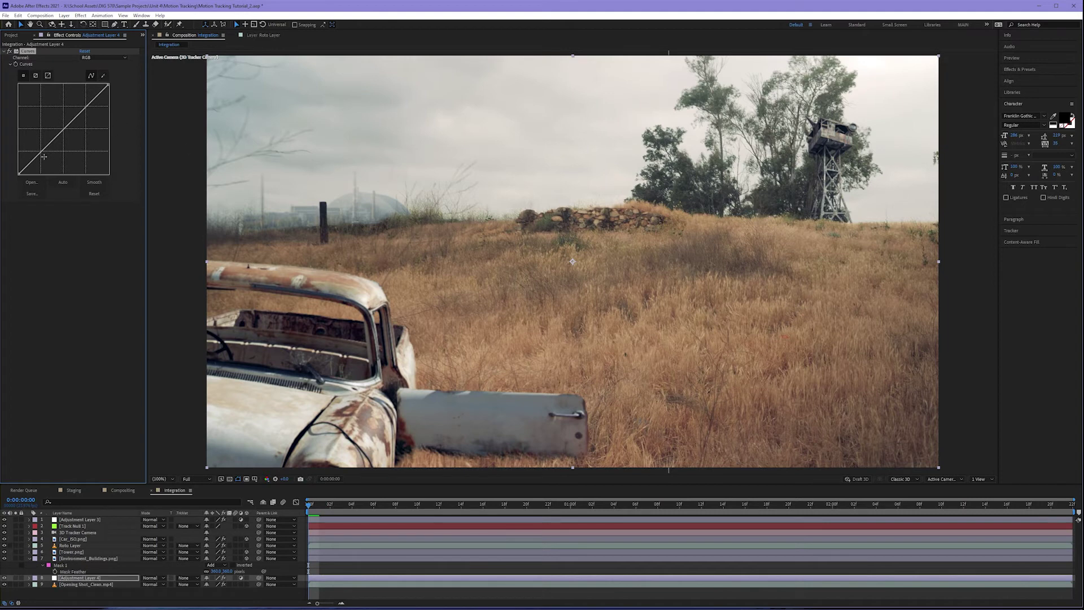
drag(41, 152, 42, 160)
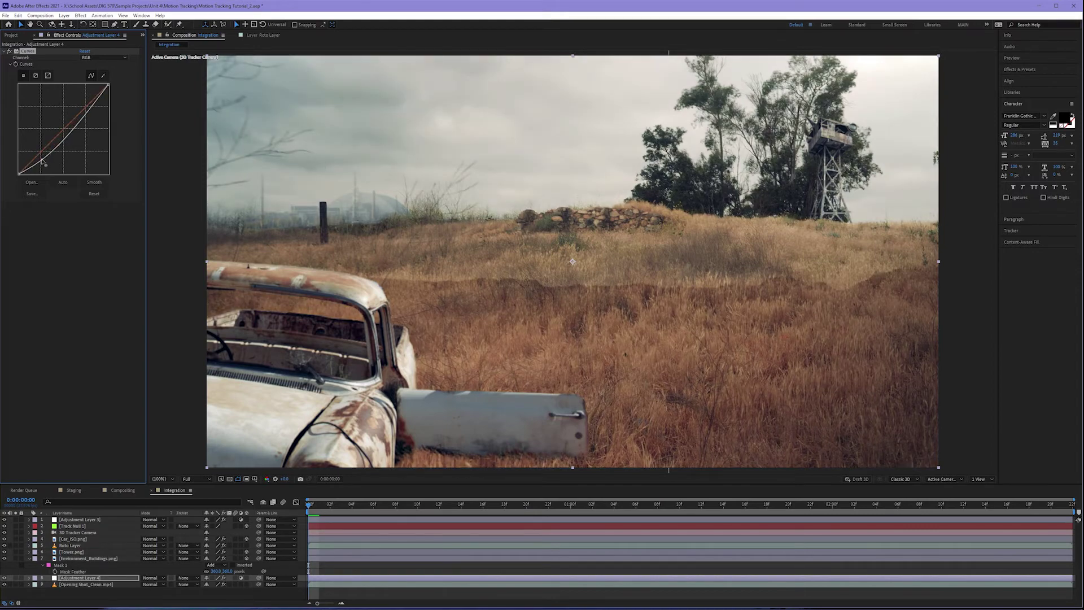
mouse_move(88, 110)
mouse_down()
mouse_move(94, 125)
mouse_move(89, 113)
mouse_up()
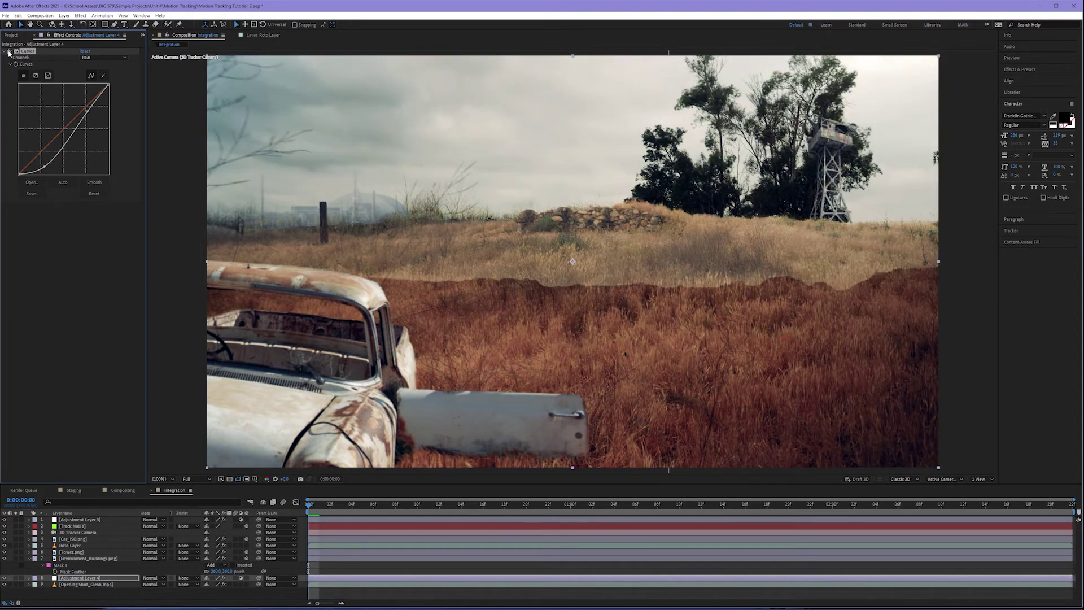
key(comma)
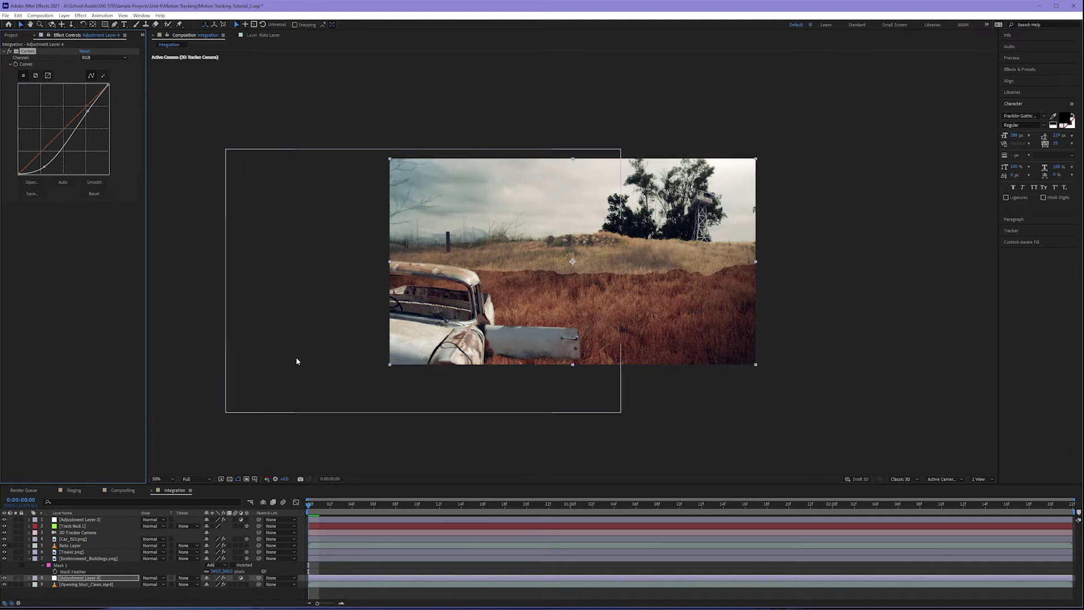
- Draw a closed mask over the upper-left sky on Adjustment Layer 4, feathered about 32 px, and nudge one vertex
click(115, 25)
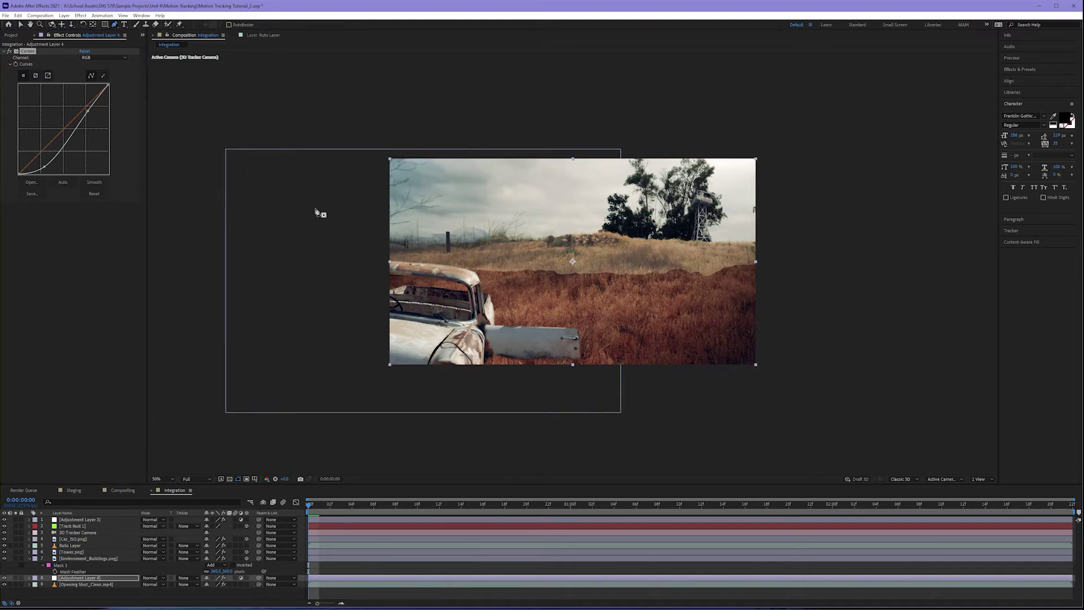
click(369, 226)
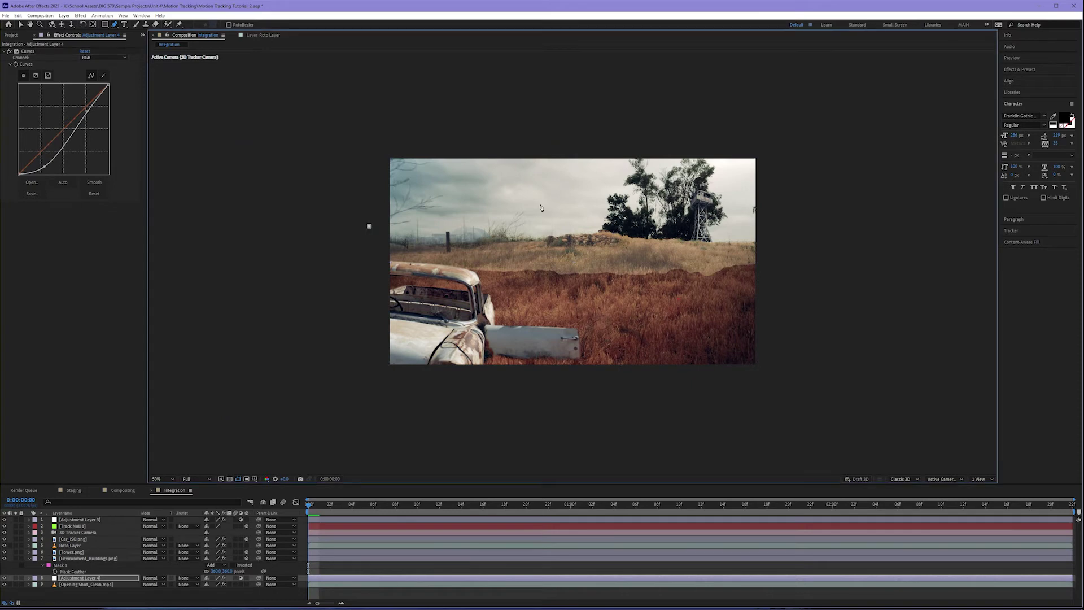
click(640, 106)
click(327, 93)
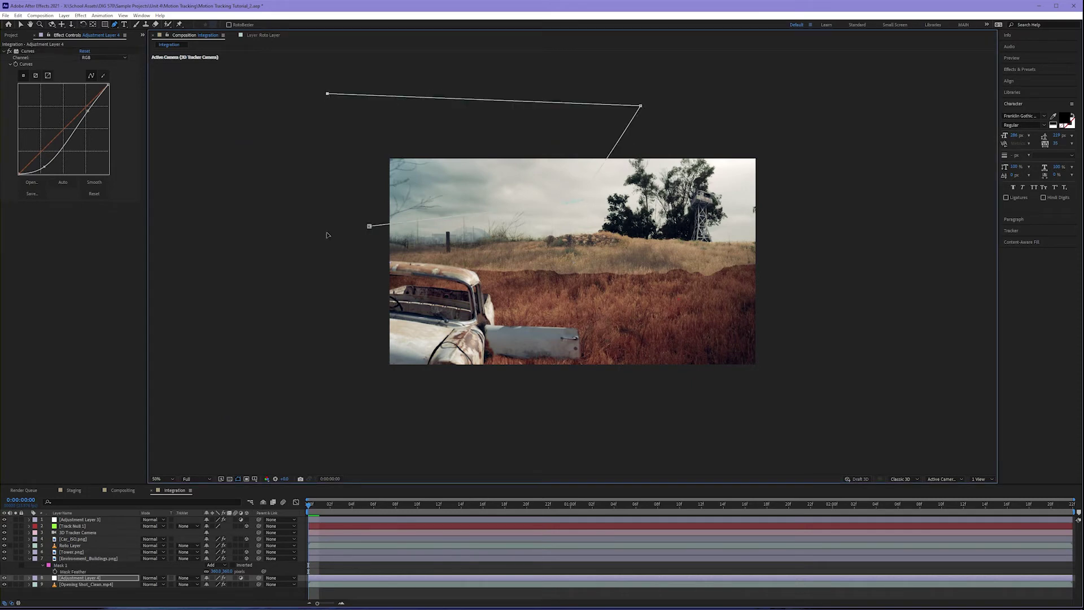
click(369, 226)
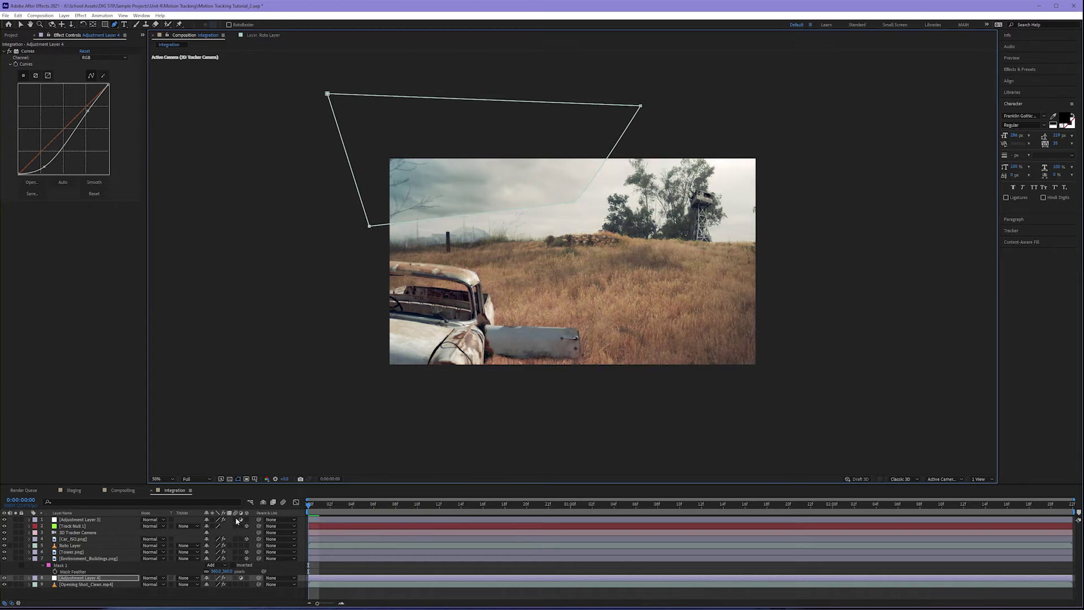
key(f)
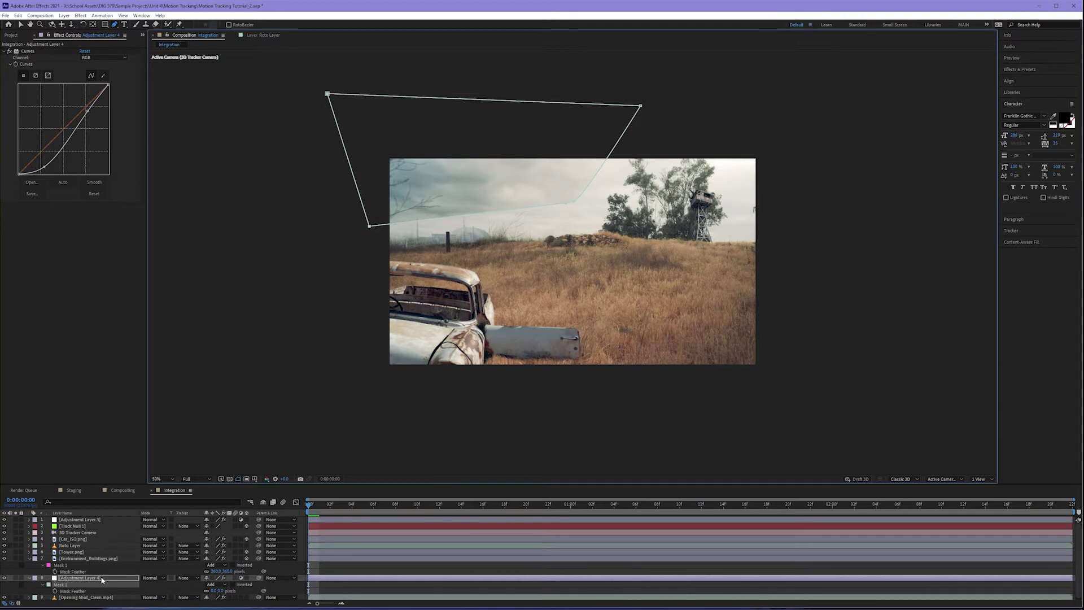
drag(213, 590, 248, 591)
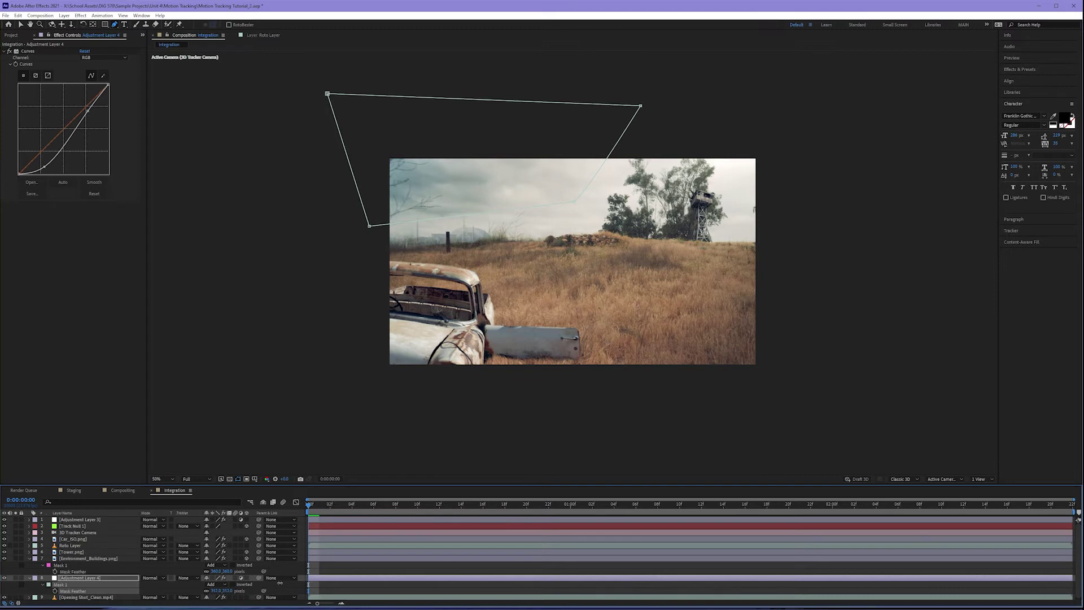
key(v)
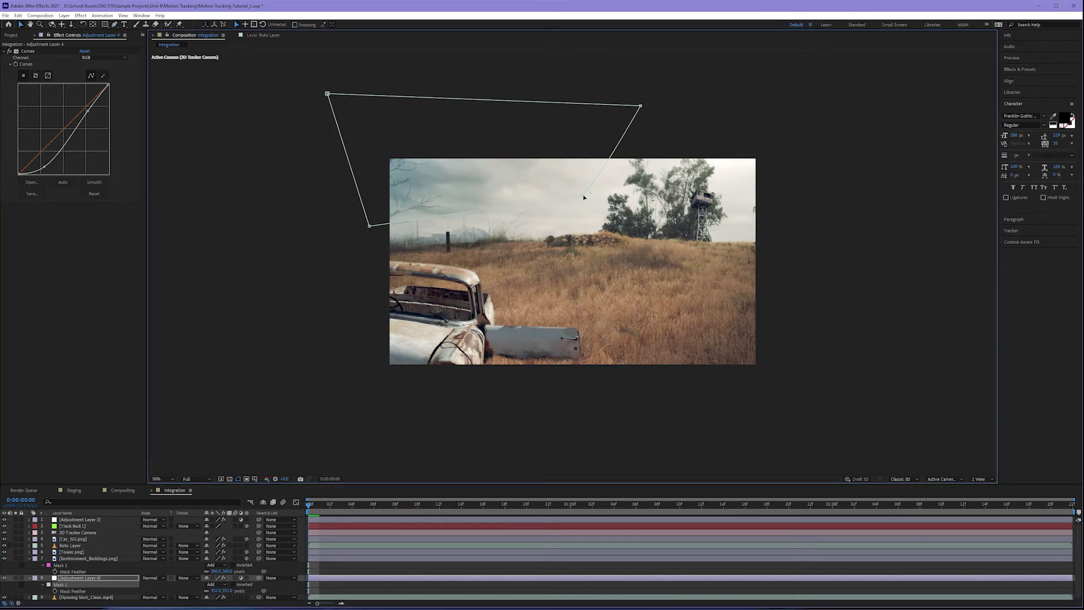
drag(370, 226, 368, 221)
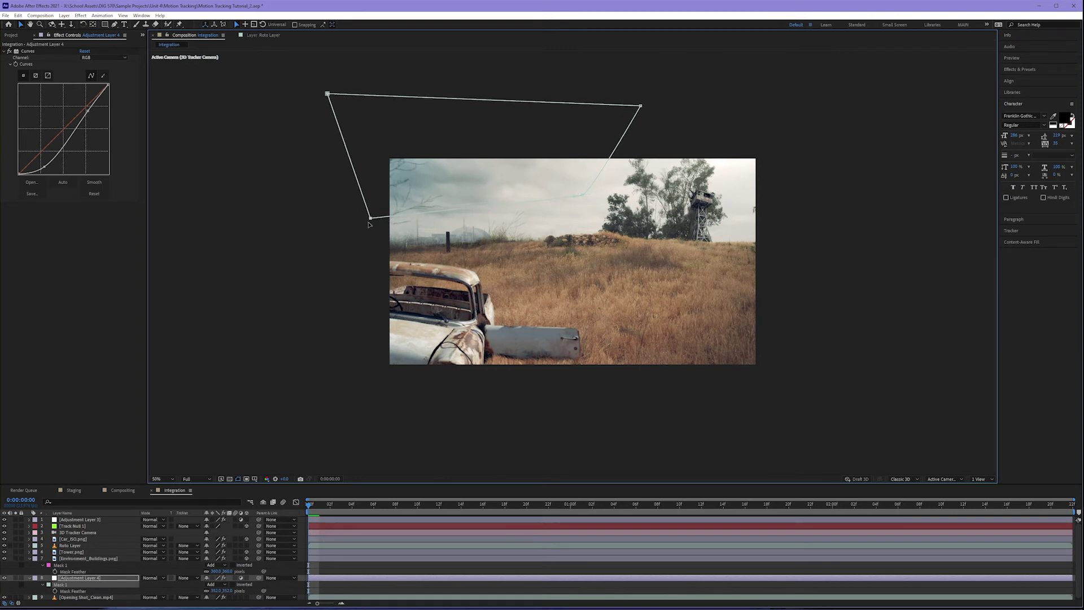
key(period)
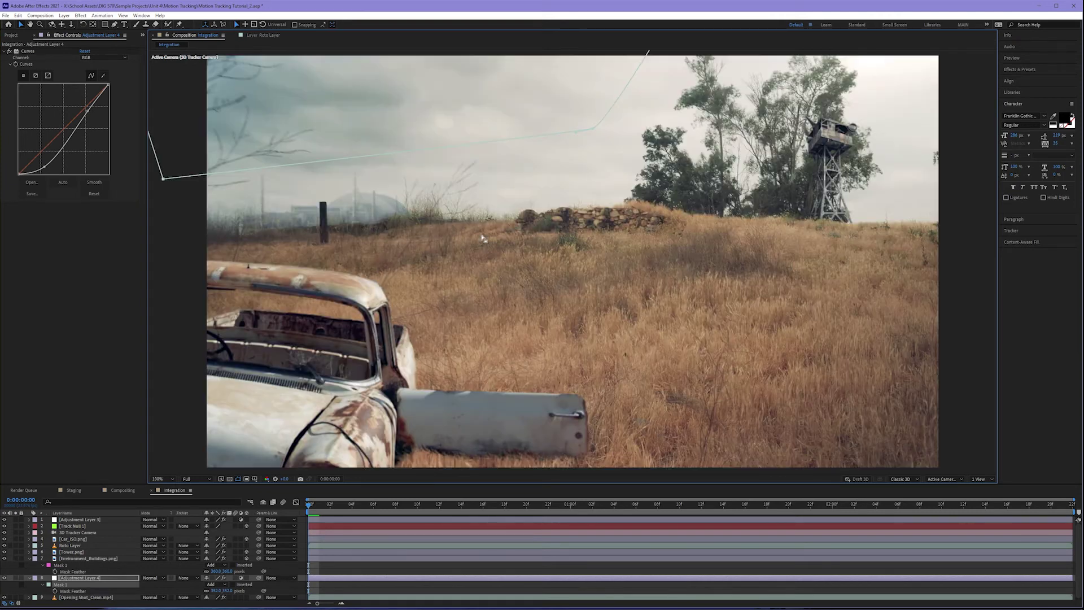
- Review the Environment_Buildings.png layer's effects, then select the Opening Shot_Clean.mp4 plate
click(480, 257)
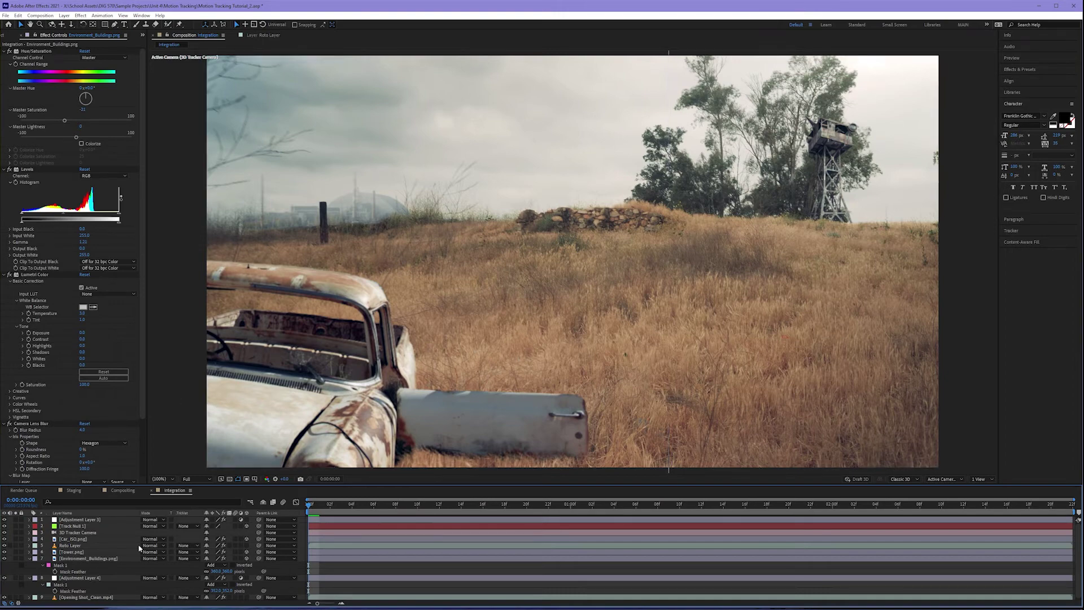
click(75, 597)
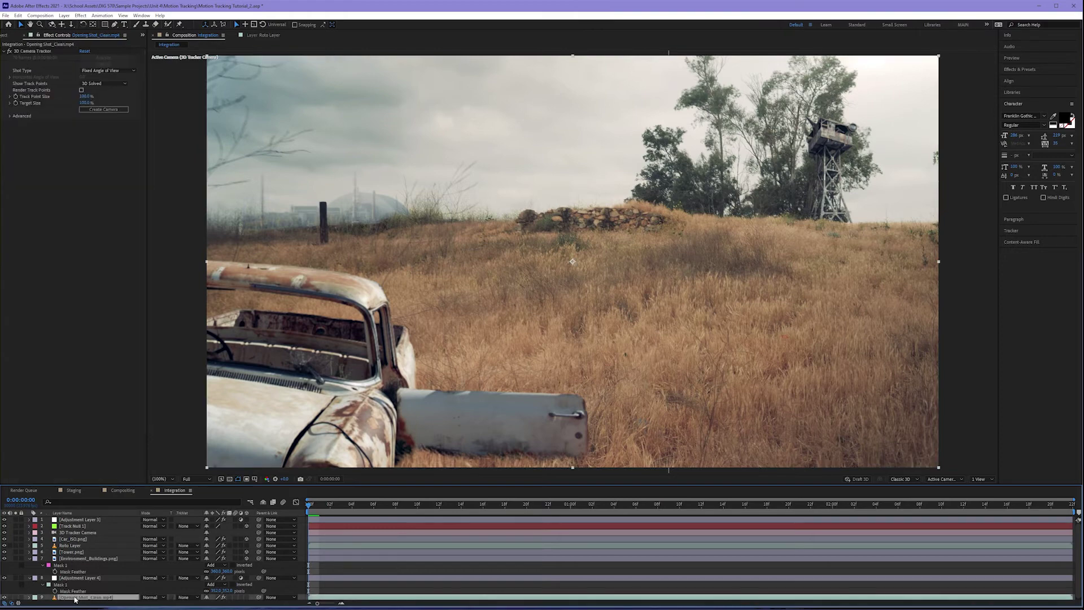
- Apply Levels to the Opening Shot_Clean.mp4 plate and raise its input black to deepen shadows
click(80, 15)
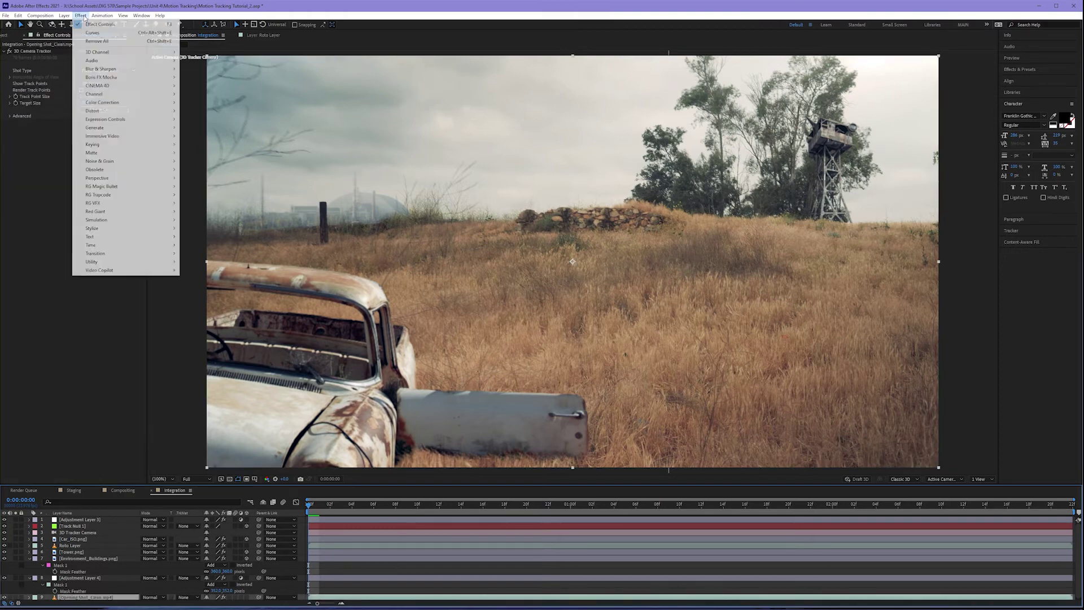
mouse_move(103, 104)
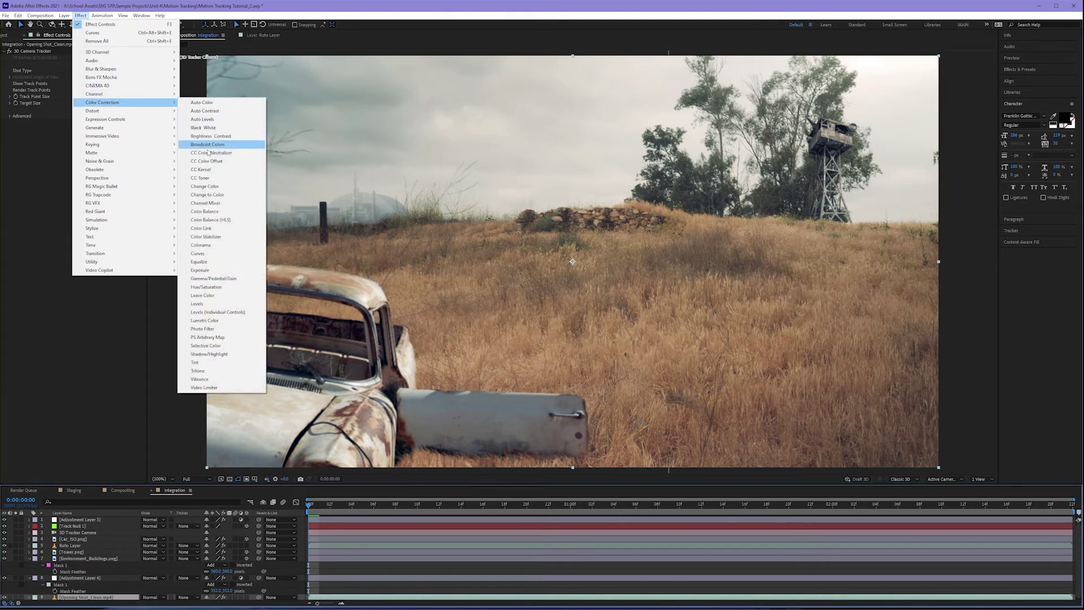
click(197, 304)
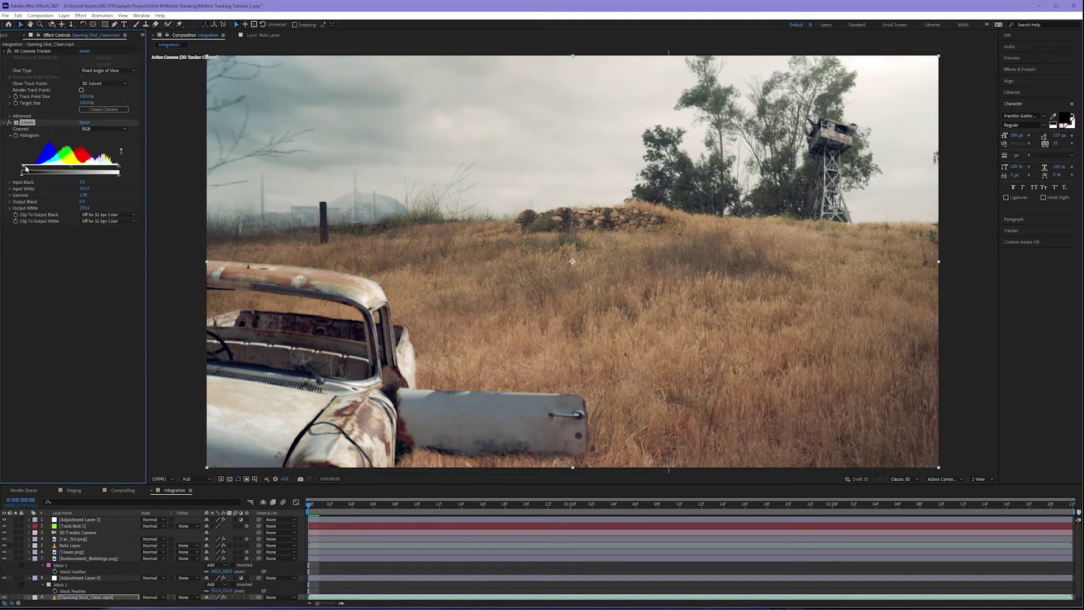
drag(25, 168, 31, 169)
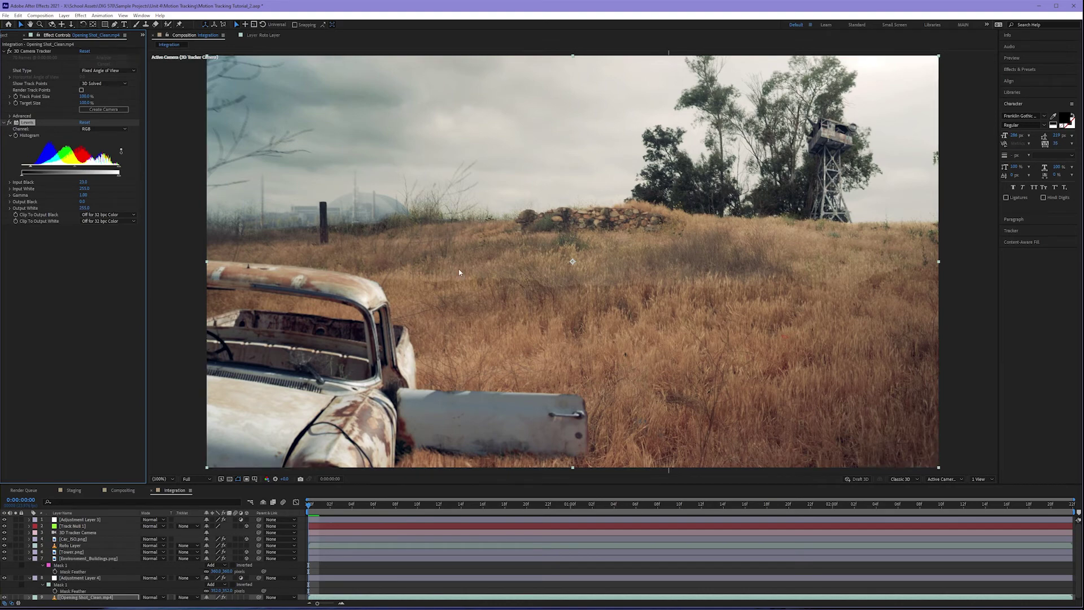
drag(31, 169, 71, 171)
click(70, 546)
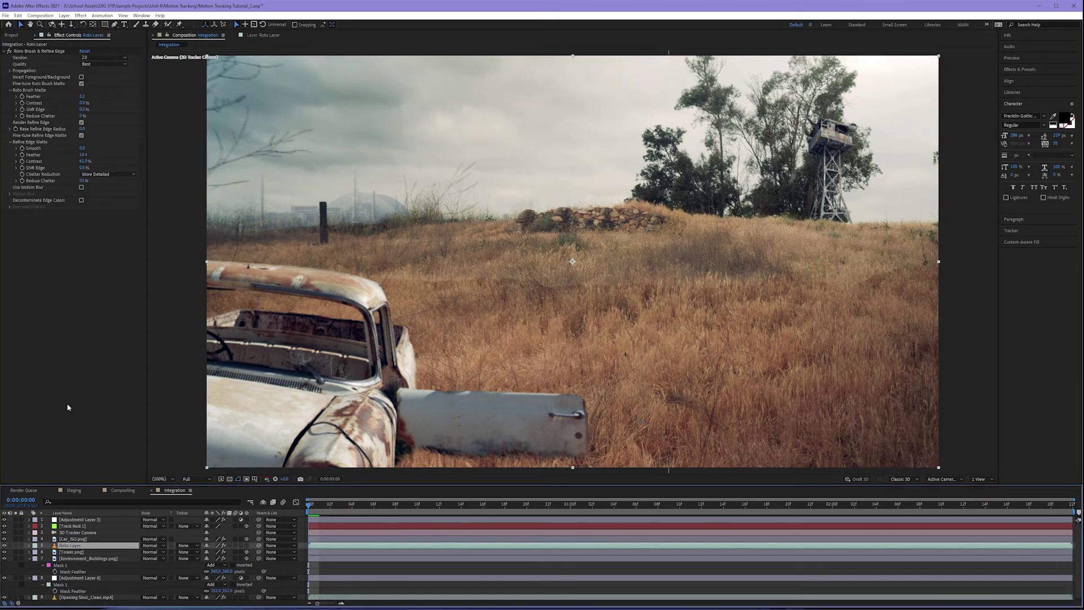
key(ctrl+v)
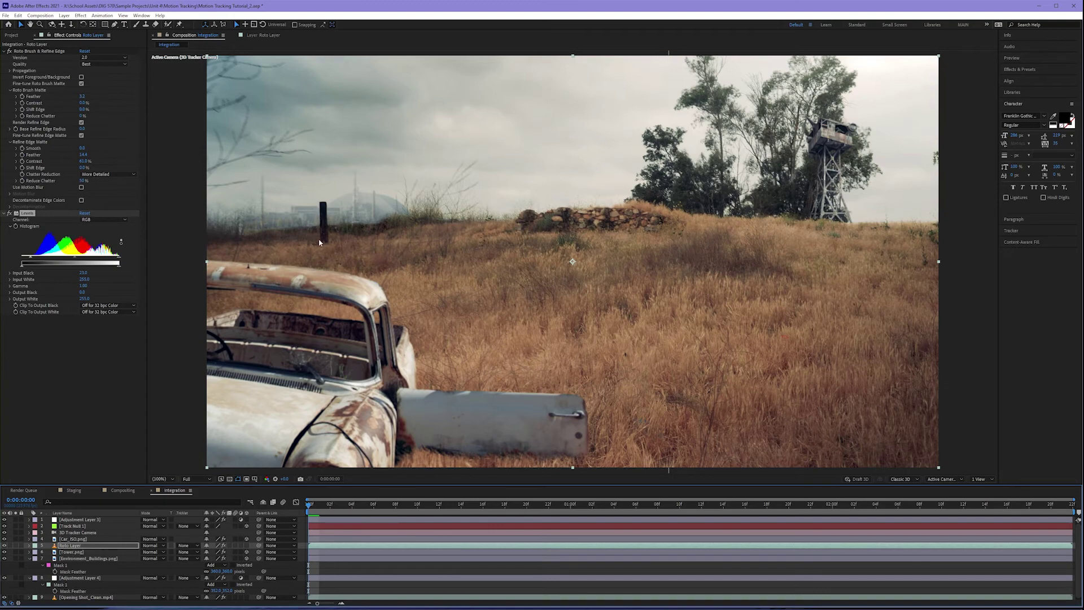
key(comma)
key(comma)
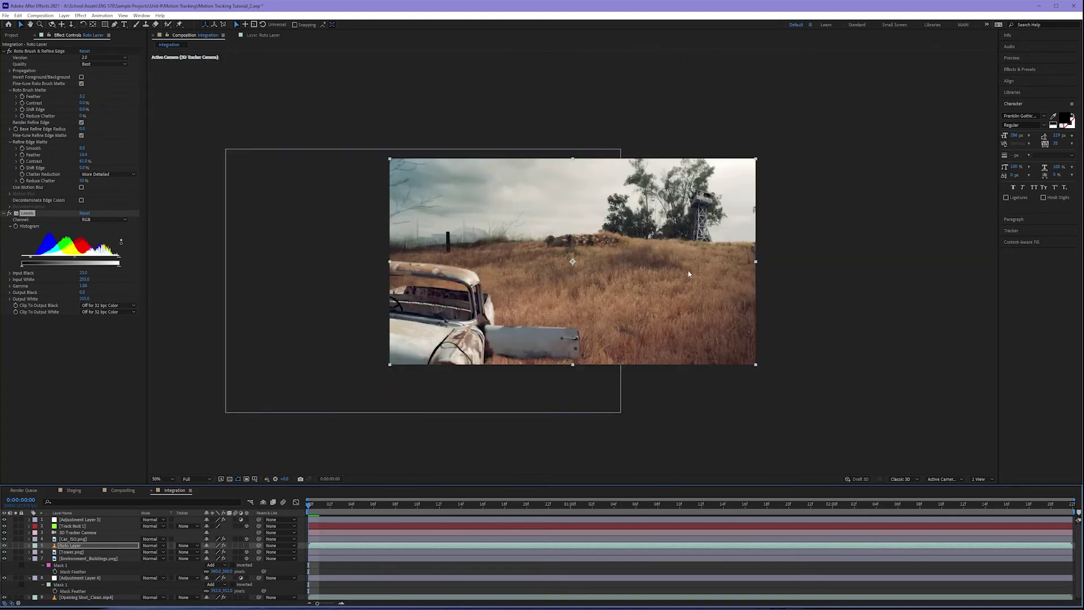
click(701, 199)
key(period)
key(period)
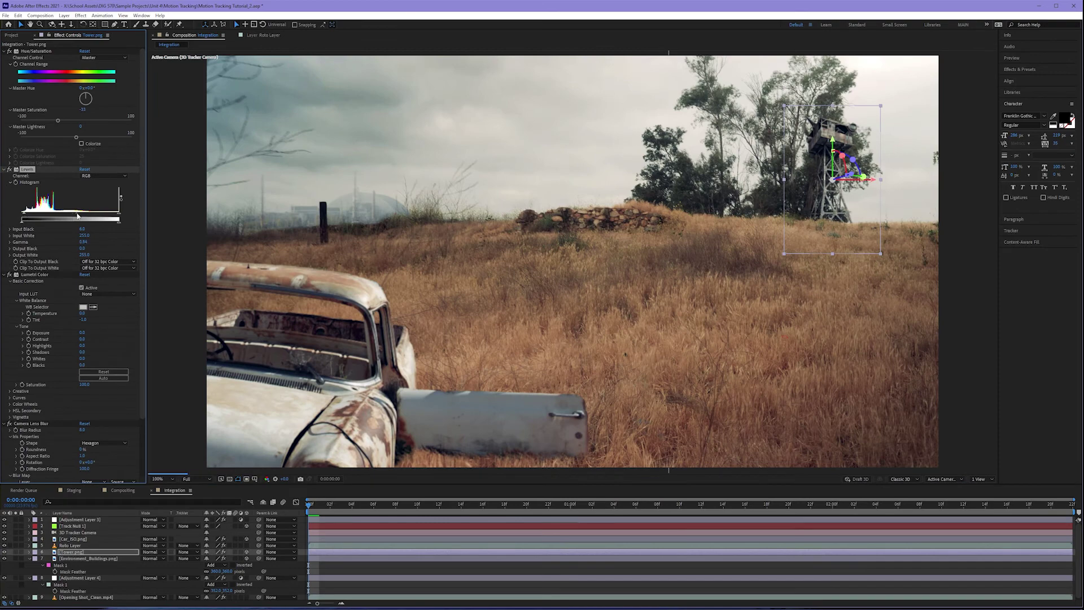
key(ctrl+Down)
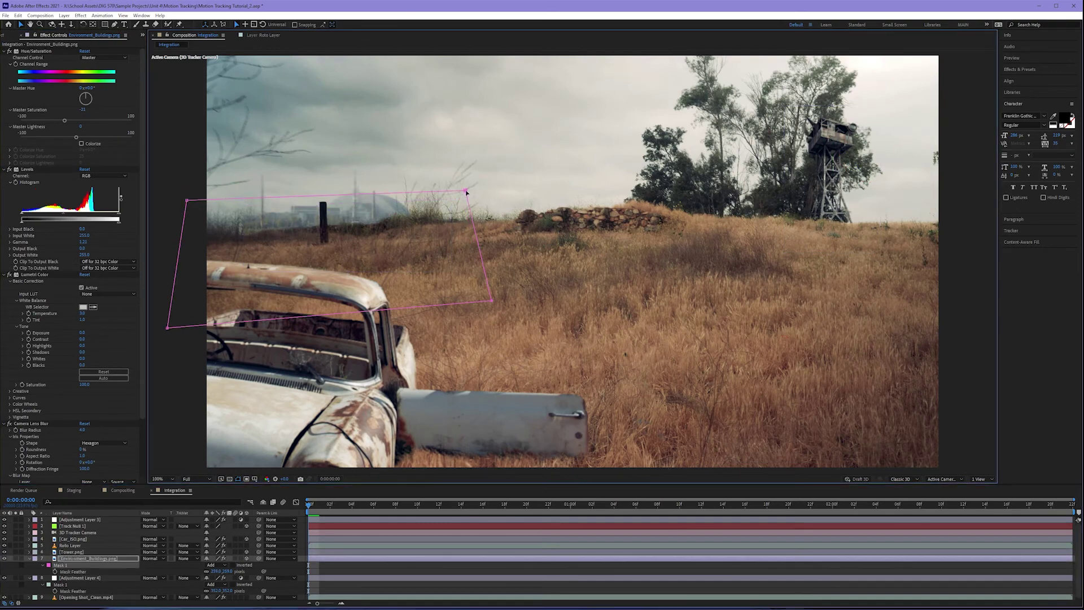
key(comma)
key(comma)
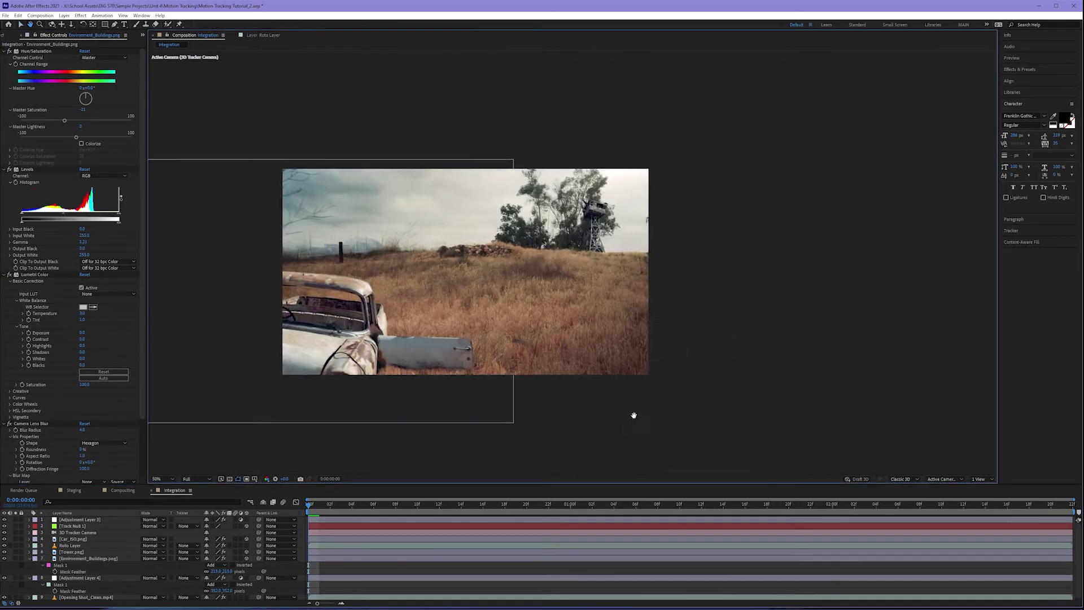
key(ctrl+Down)
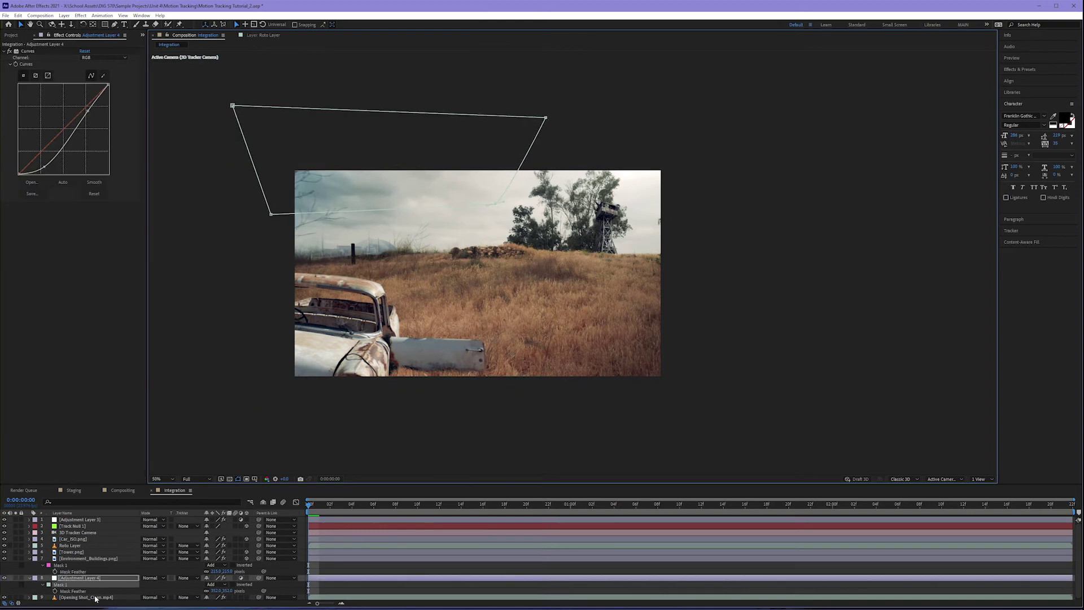
key(ctrl+Down)
key(ctrl+Up)
key(ctrl+Up)
key(ctrl+Up)
key(ctrl+Up)
- Review the Roto Layer's Roto Brush and Levels at two seconds, return to frame 0, and save
click(835, 505)
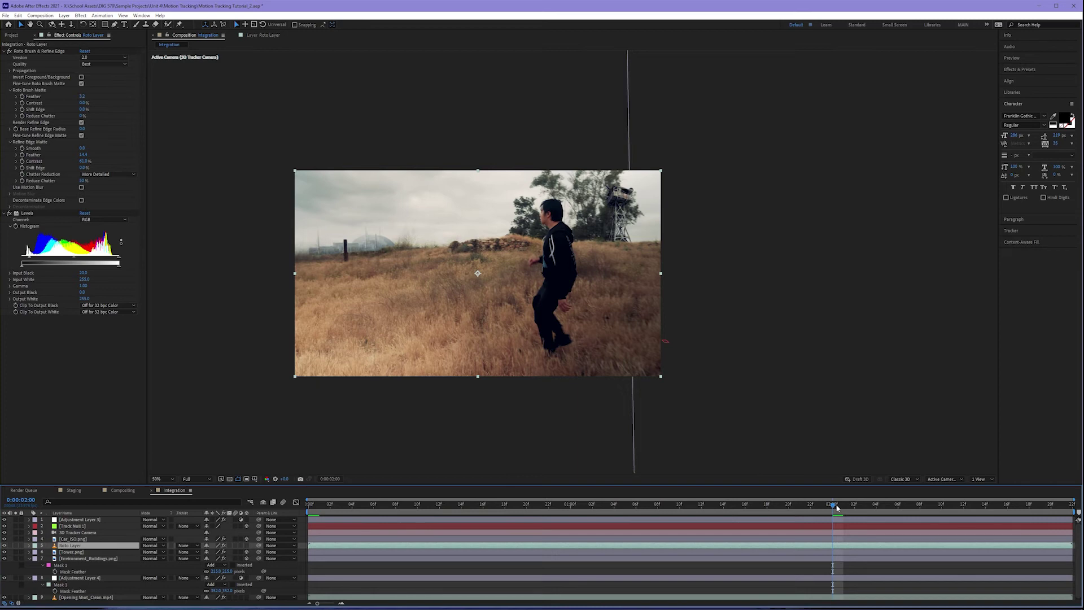
key(Home)
key(ctrl+s)
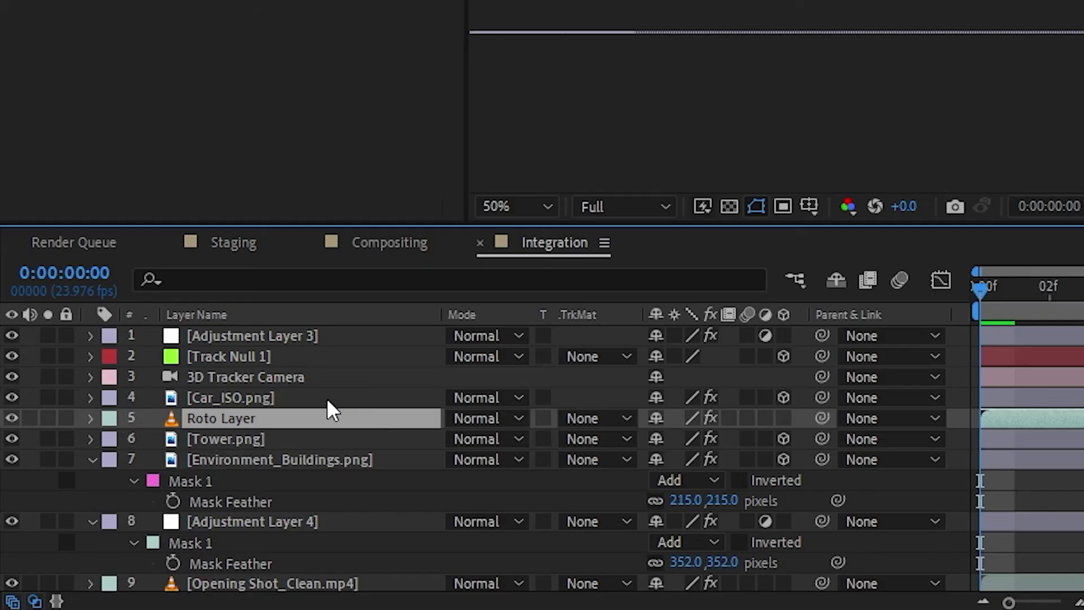
- Enable motion blur on Car_ISO.png, Tower.png and Environment_Buildings.png, and check the blur at frame 15
click(93, 539)
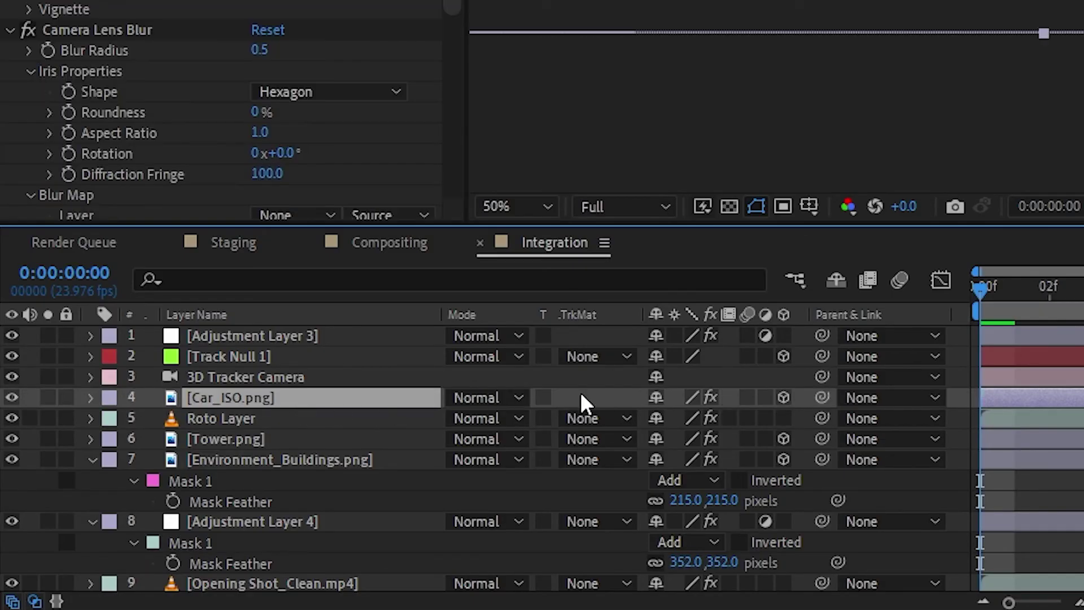
click(750, 398)
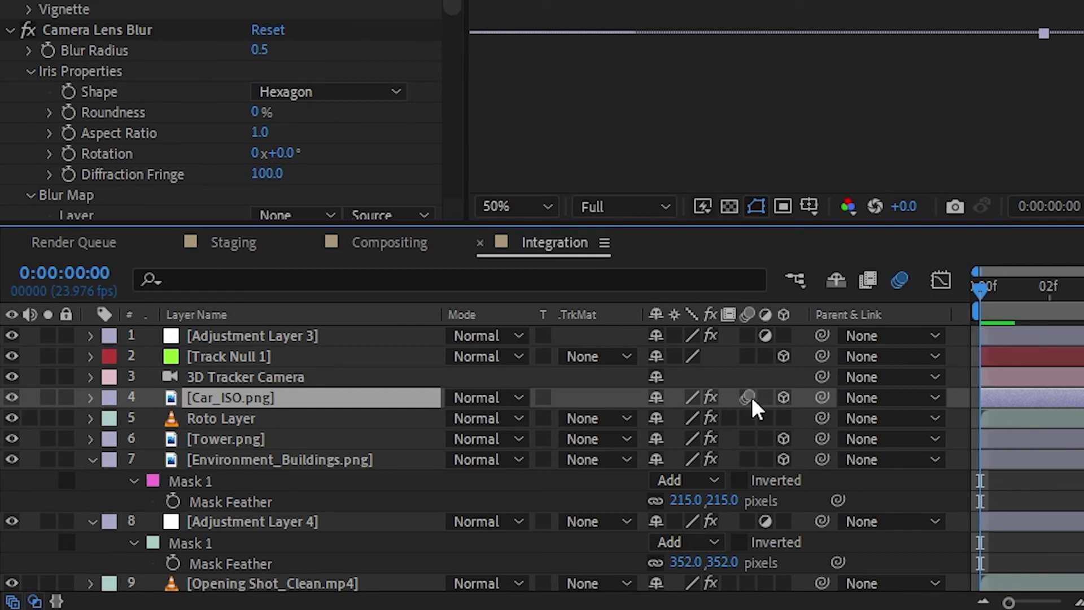
drag(745, 438, 746, 460)
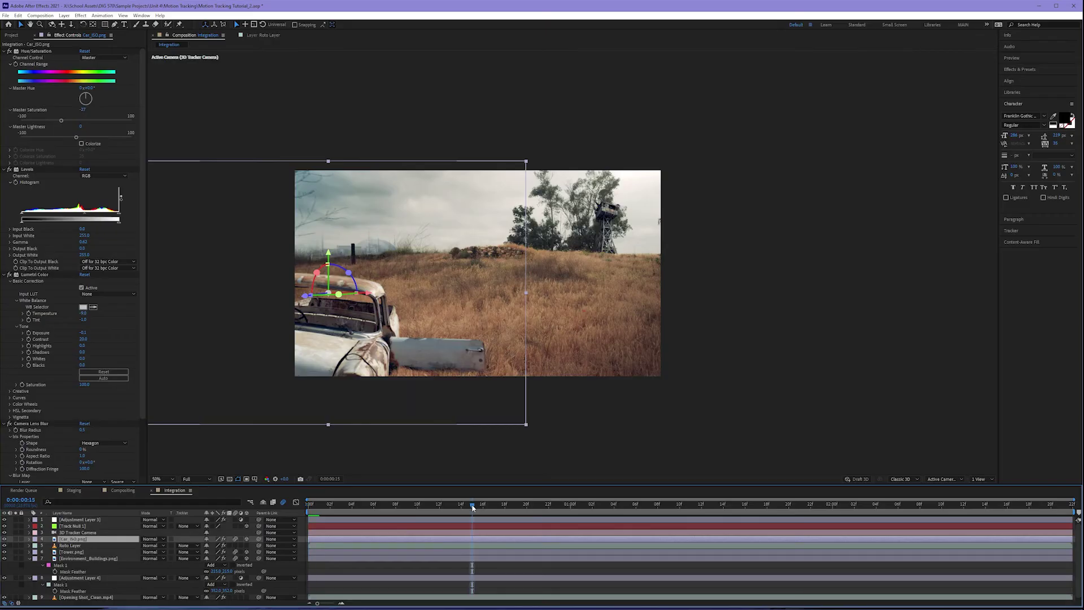
click(473, 508)
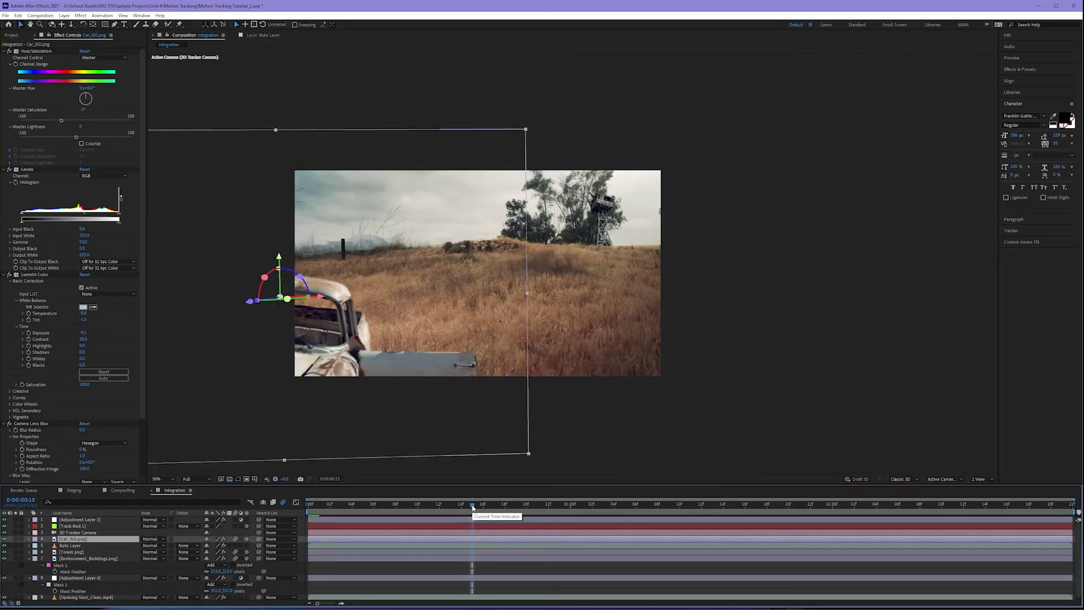
scroll(587, 277, up, 2)
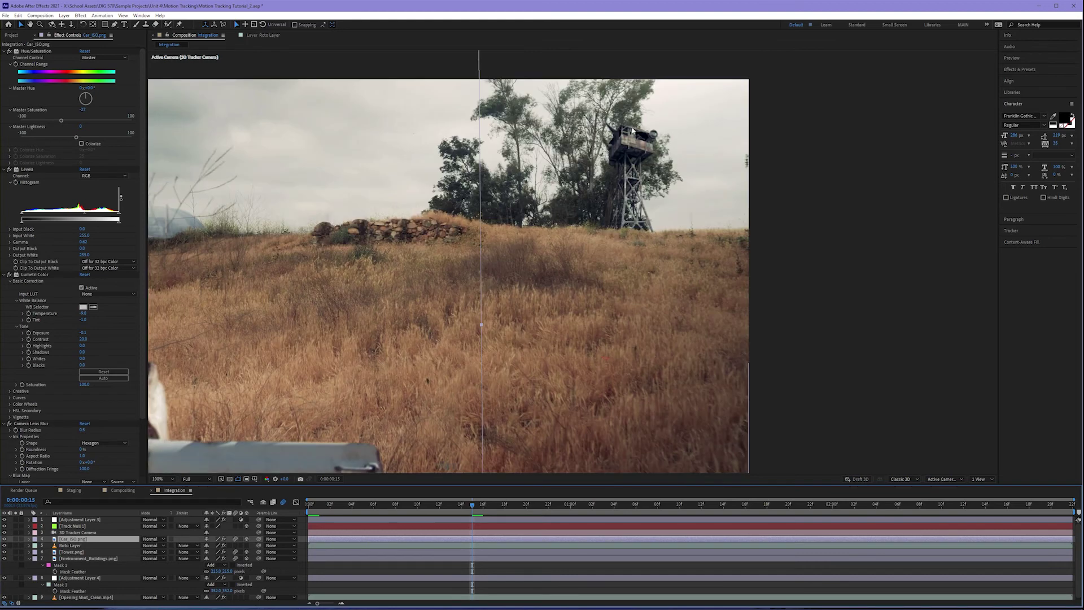
scroll(353, 414, down, 2)
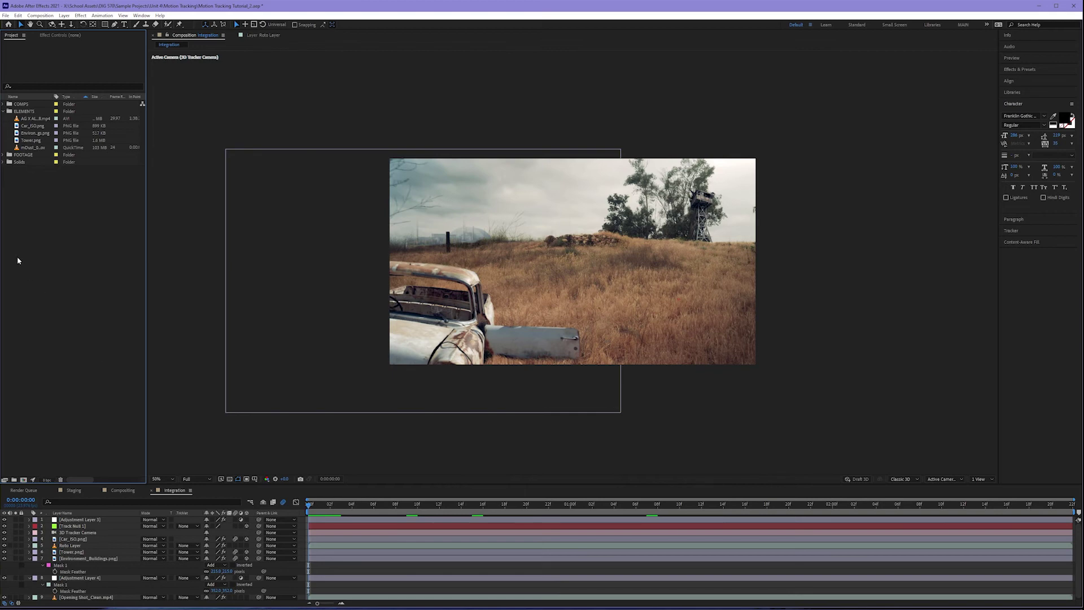
- Place AG X AL_Flares_08.mp4 at the top of the timeline in Screen blending mode
drag(28, 118, 69, 519)
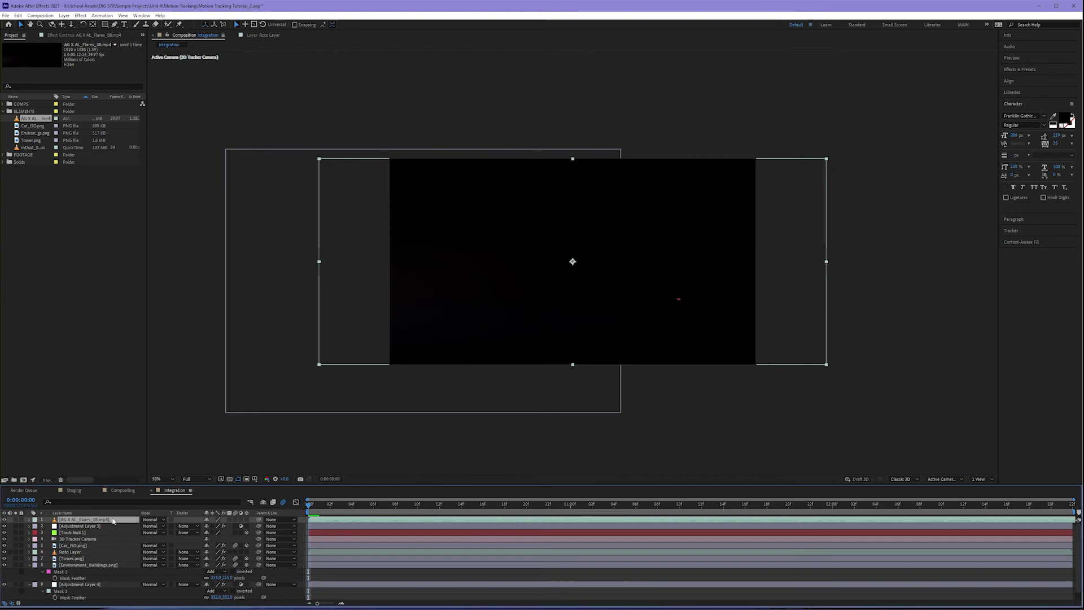
click(162, 520)
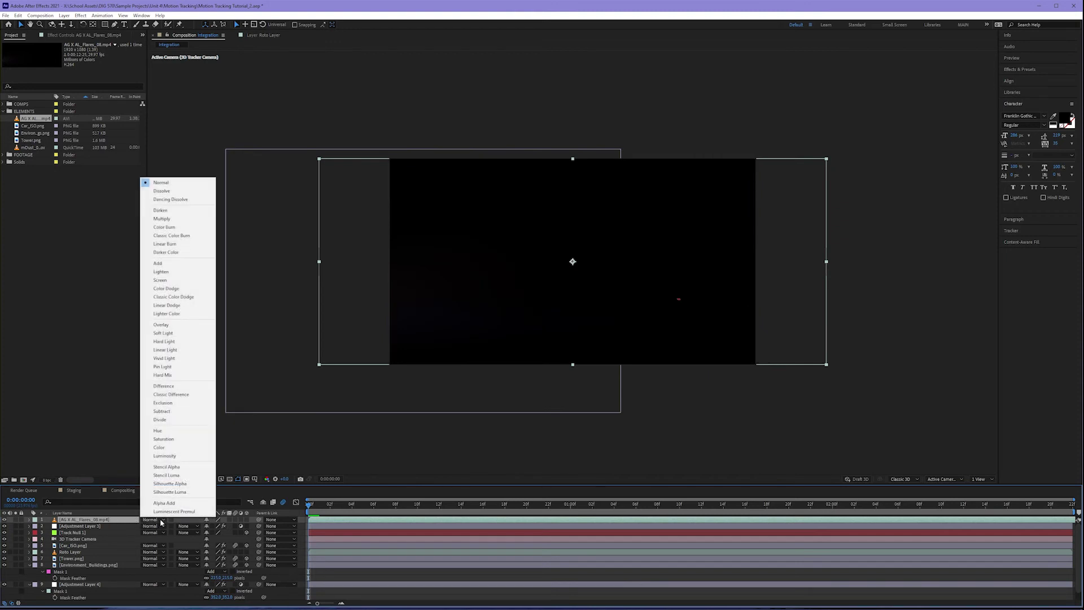
click(160, 281)
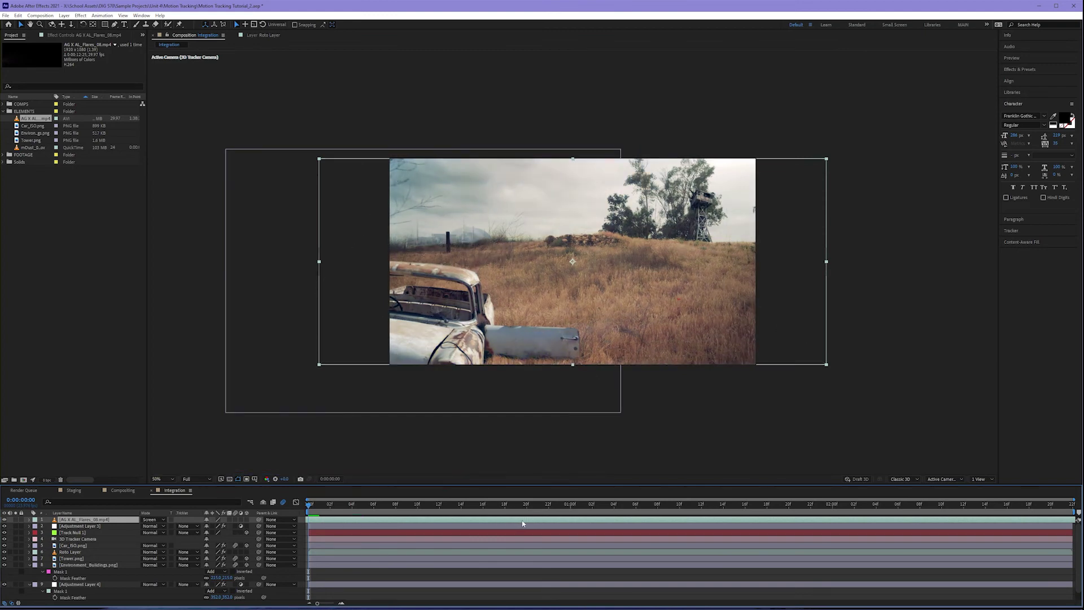
- Put mDust_019.mov just below the flare layer with its mode set to Screen
click(32, 147)
drag(32, 148, 90, 526)
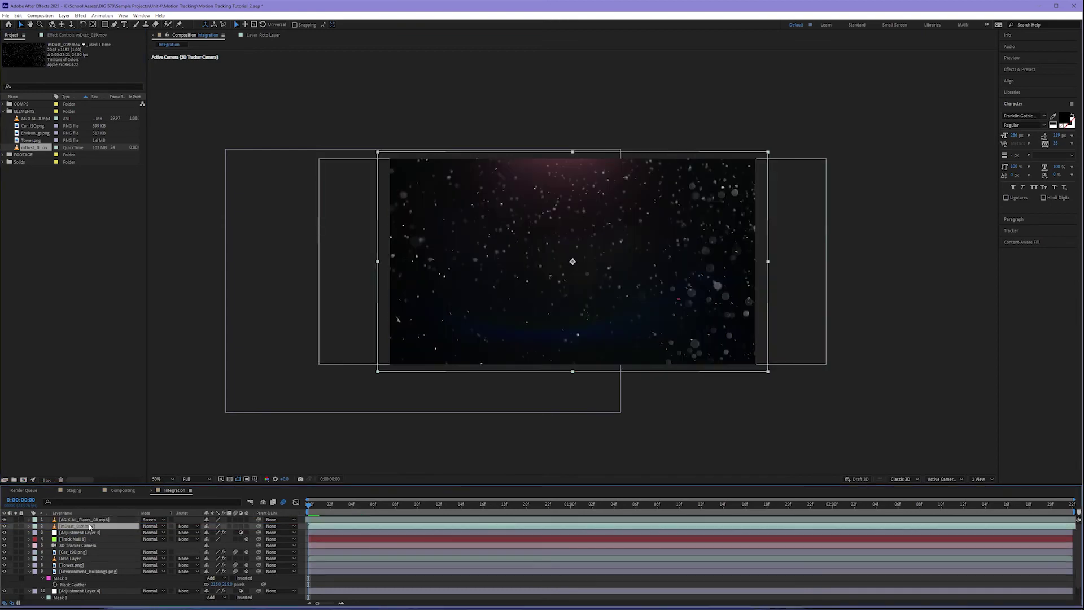
click(163, 527)
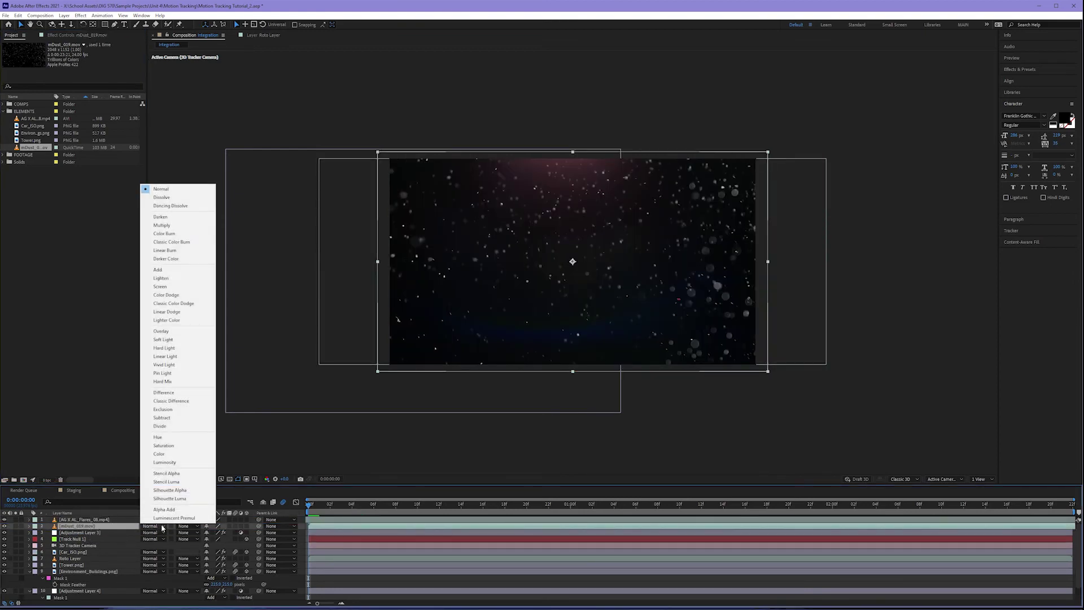
click(169, 286)
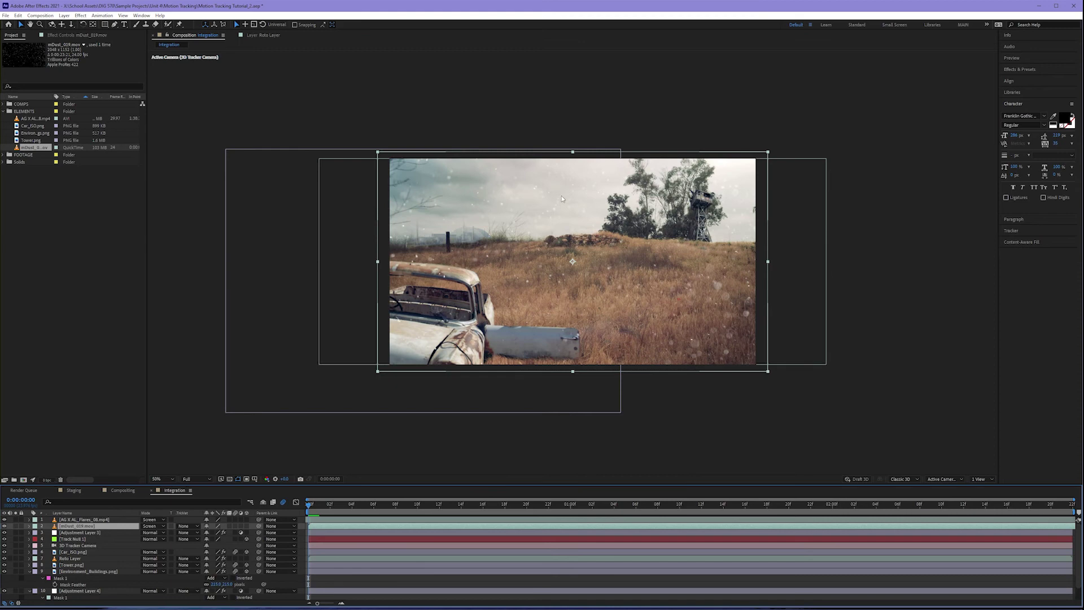
- Draw a rectangle mask over the lower frame on the dust layer with 404-pixel feather
click(106, 25)
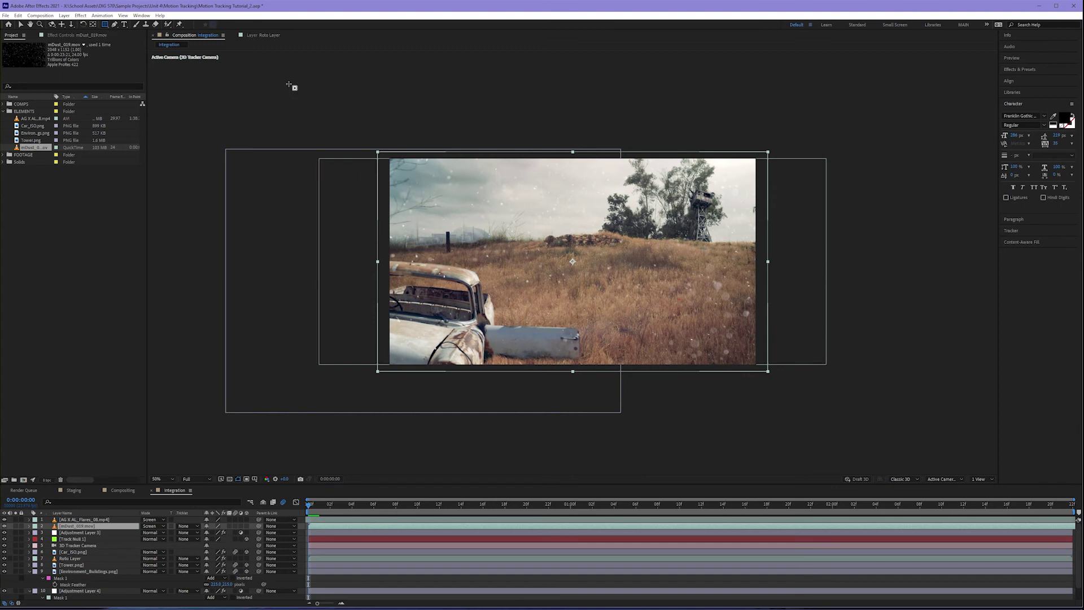
key(ctrl+grave)
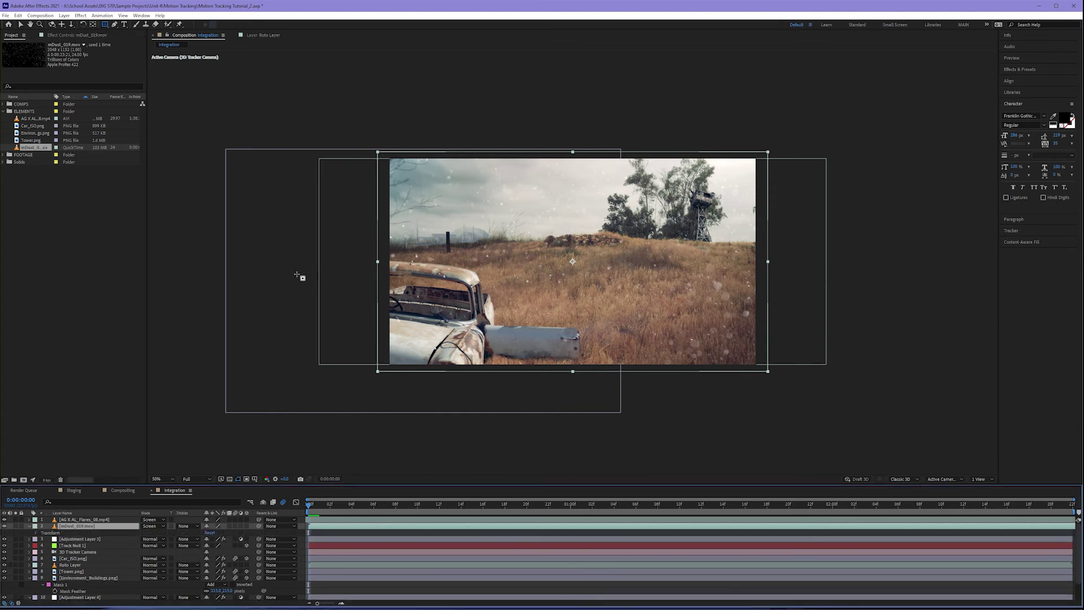
mouse_move(263, 252)
mouse_down()
mouse_move(387, 326)
mouse_move(657, 361)
mouse_move(837, 411)
mouse_move(858, 432)
mouse_up()
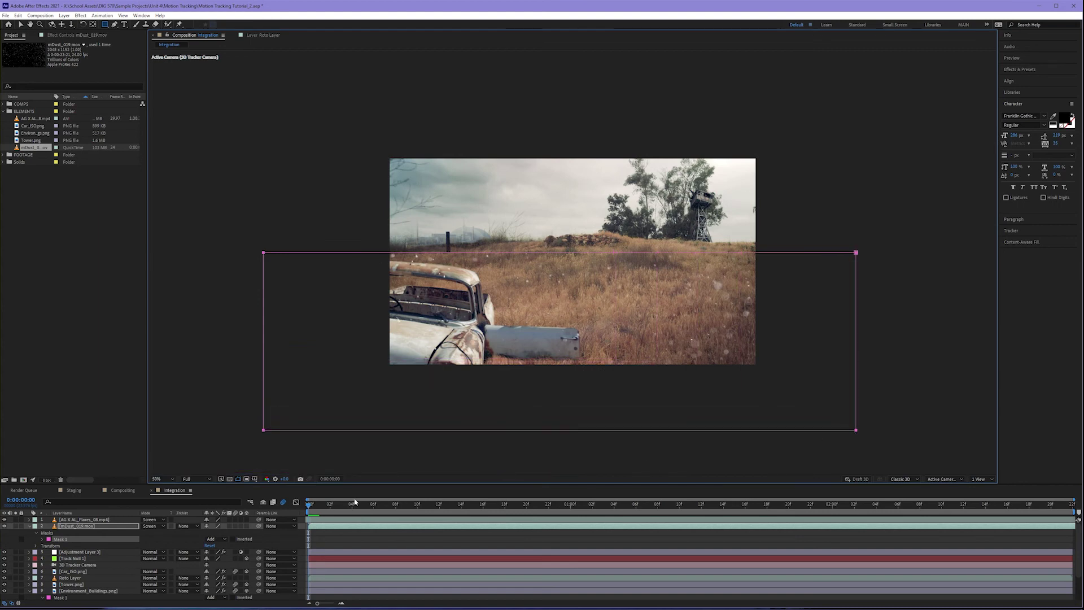
key(f)
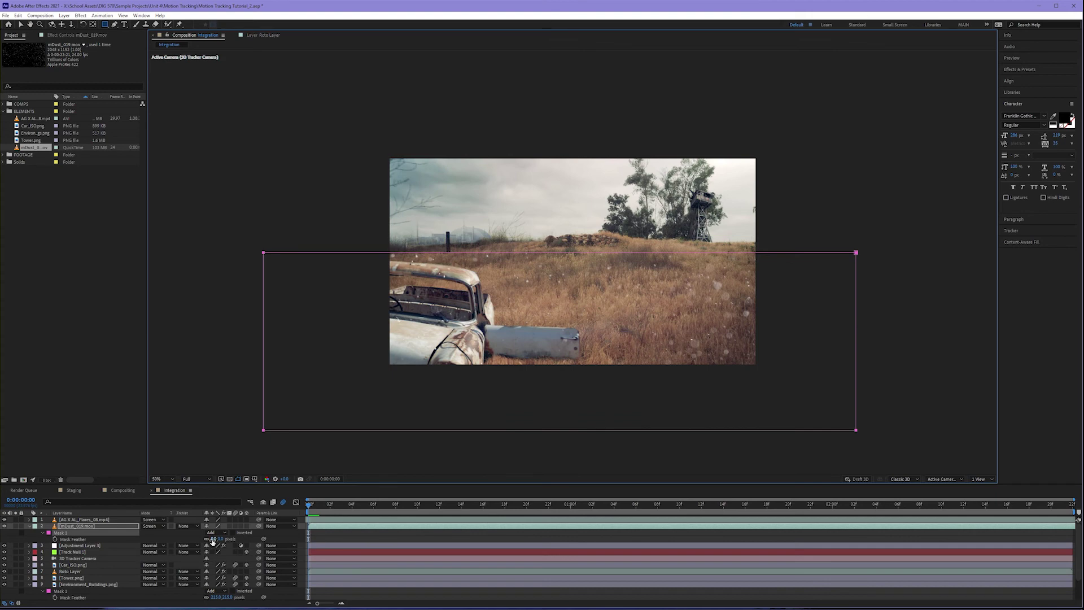
drag(214, 538, 431, 532)
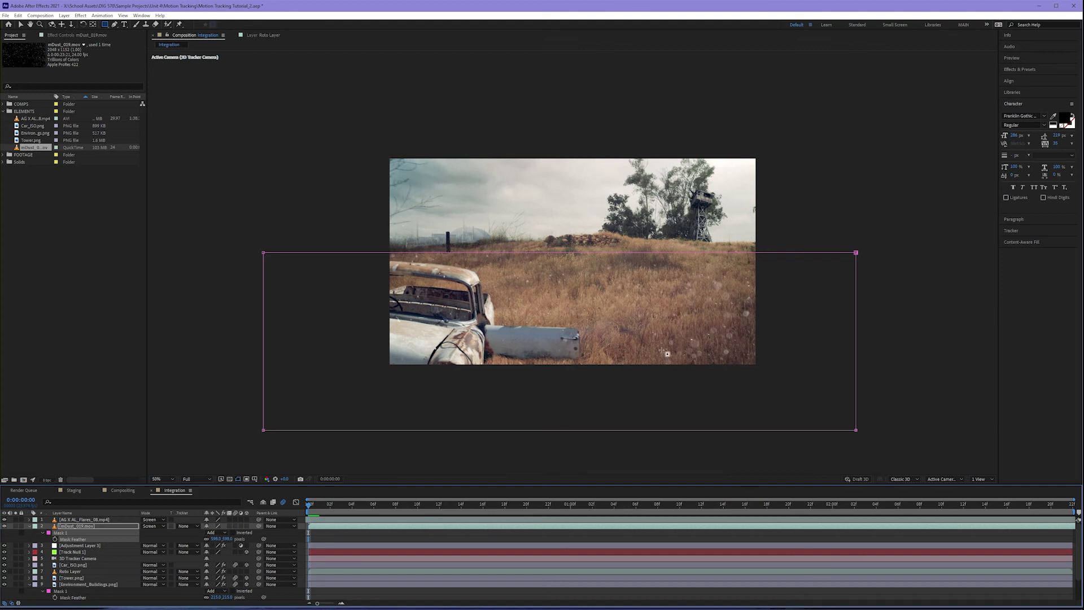
- Lower the mask's top edge toward the horizon and add a vertex peaking above the car
key(v)
drag(857, 253, 851, 301)
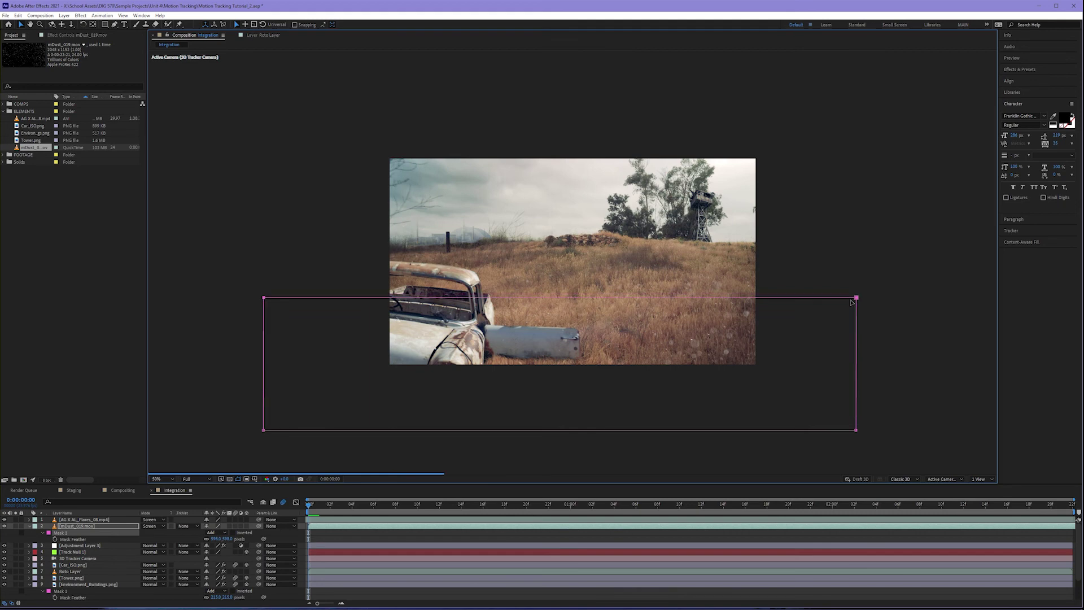
key(g)
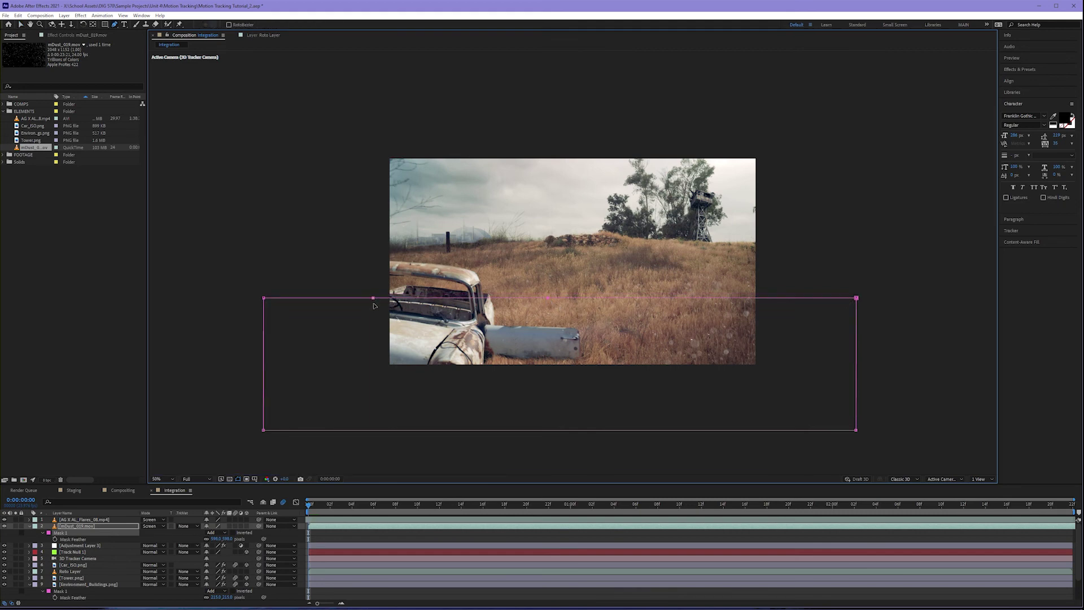
drag(374, 298, 373, 244)
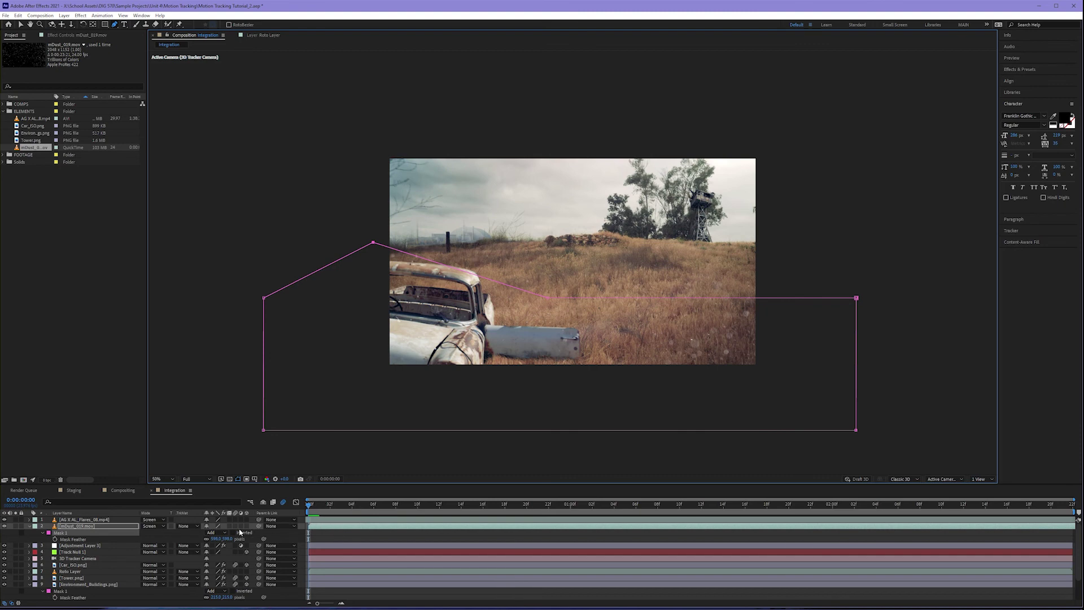
- Preview the dust at frame 12, return to frame 0, and switch mDust_019.mov to 3D
click(438, 504)
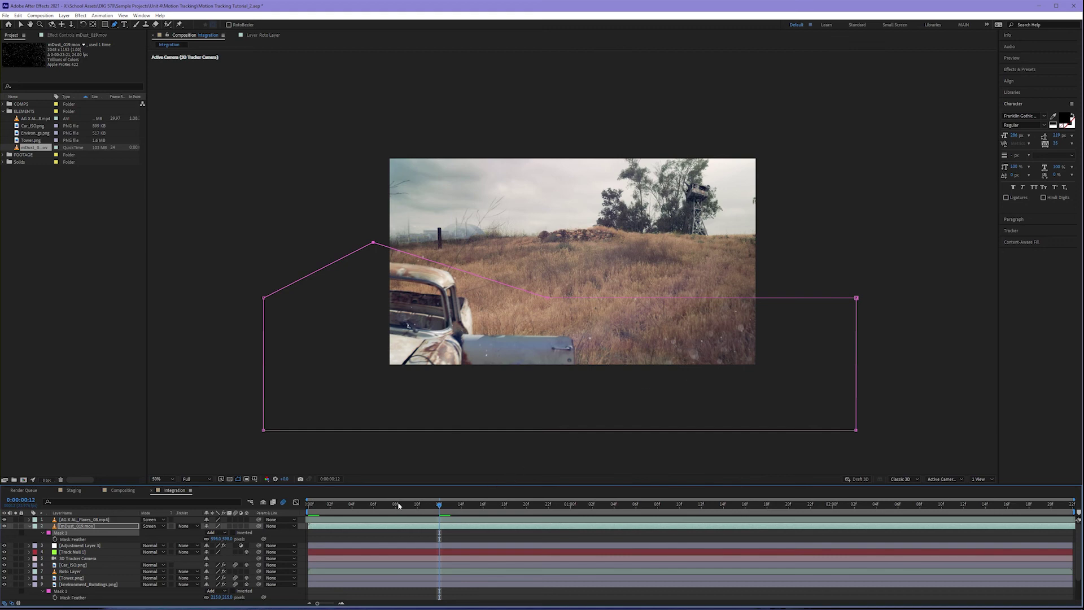
drag(399, 506, 305, 515)
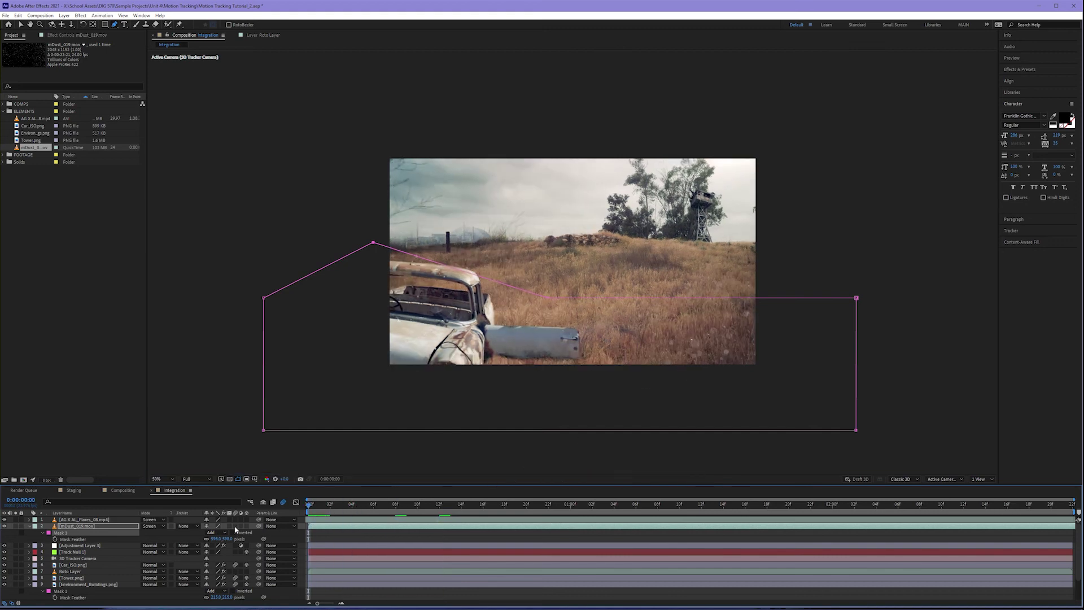
click(246, 526)
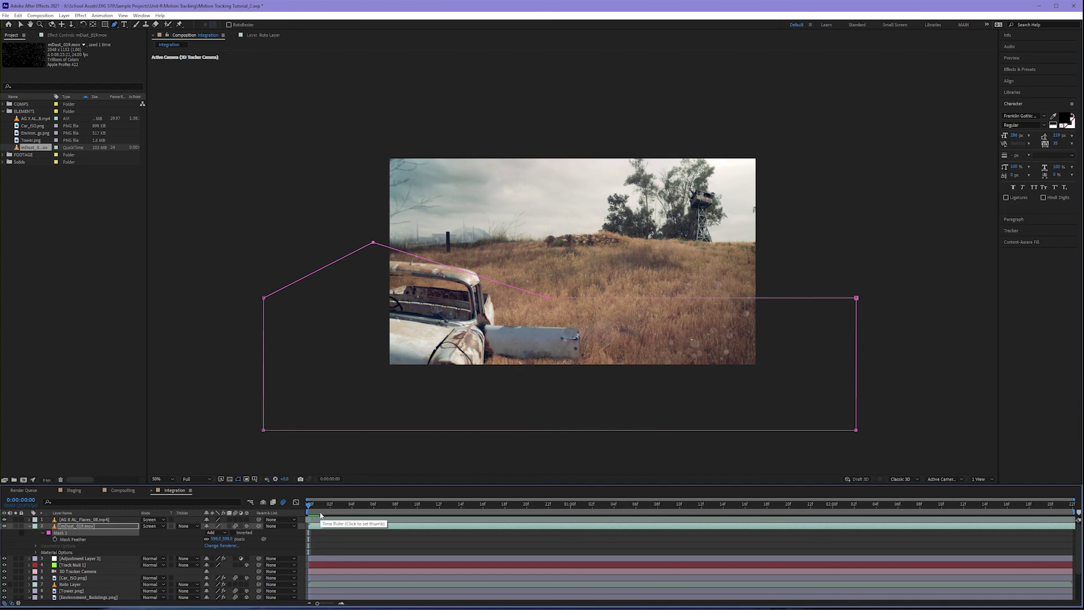
- Show the Effect menu's Blur & Sharpen submenu with Camera Lens Blur
click(82, 15)
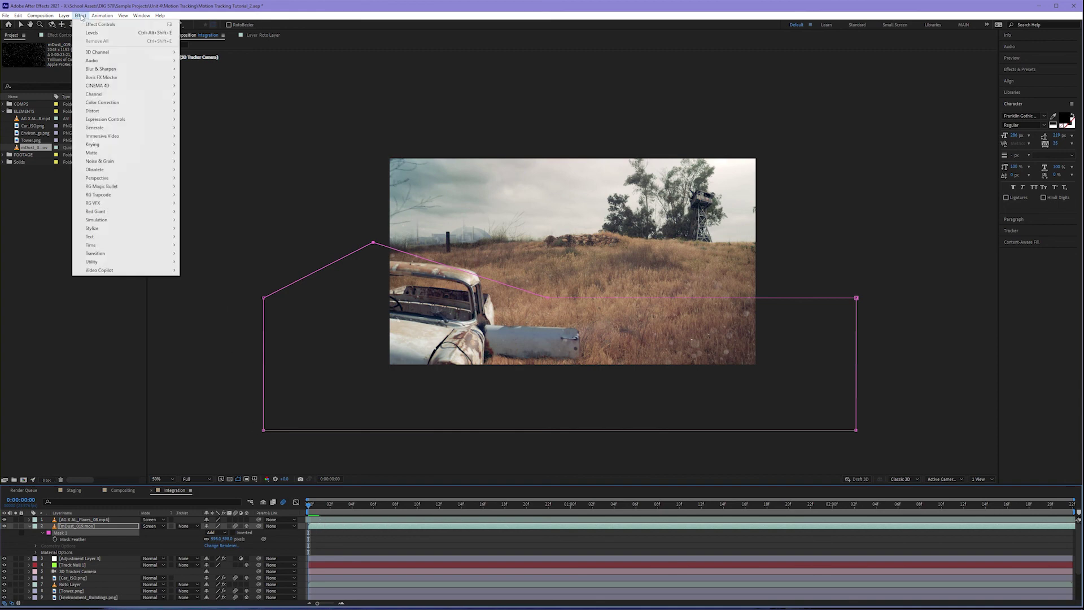
mouse_move(120, 70)
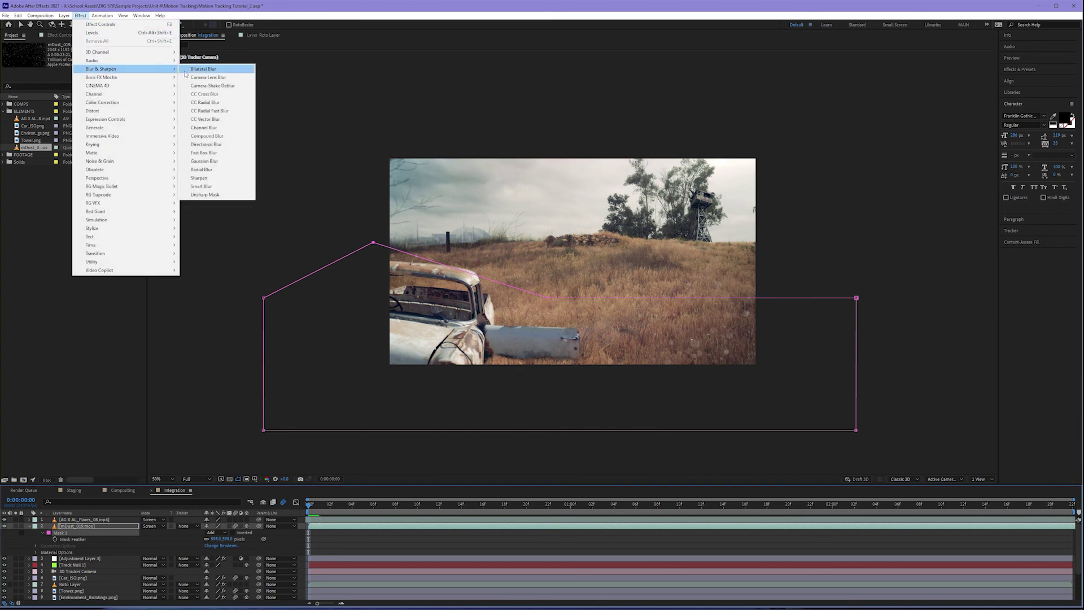